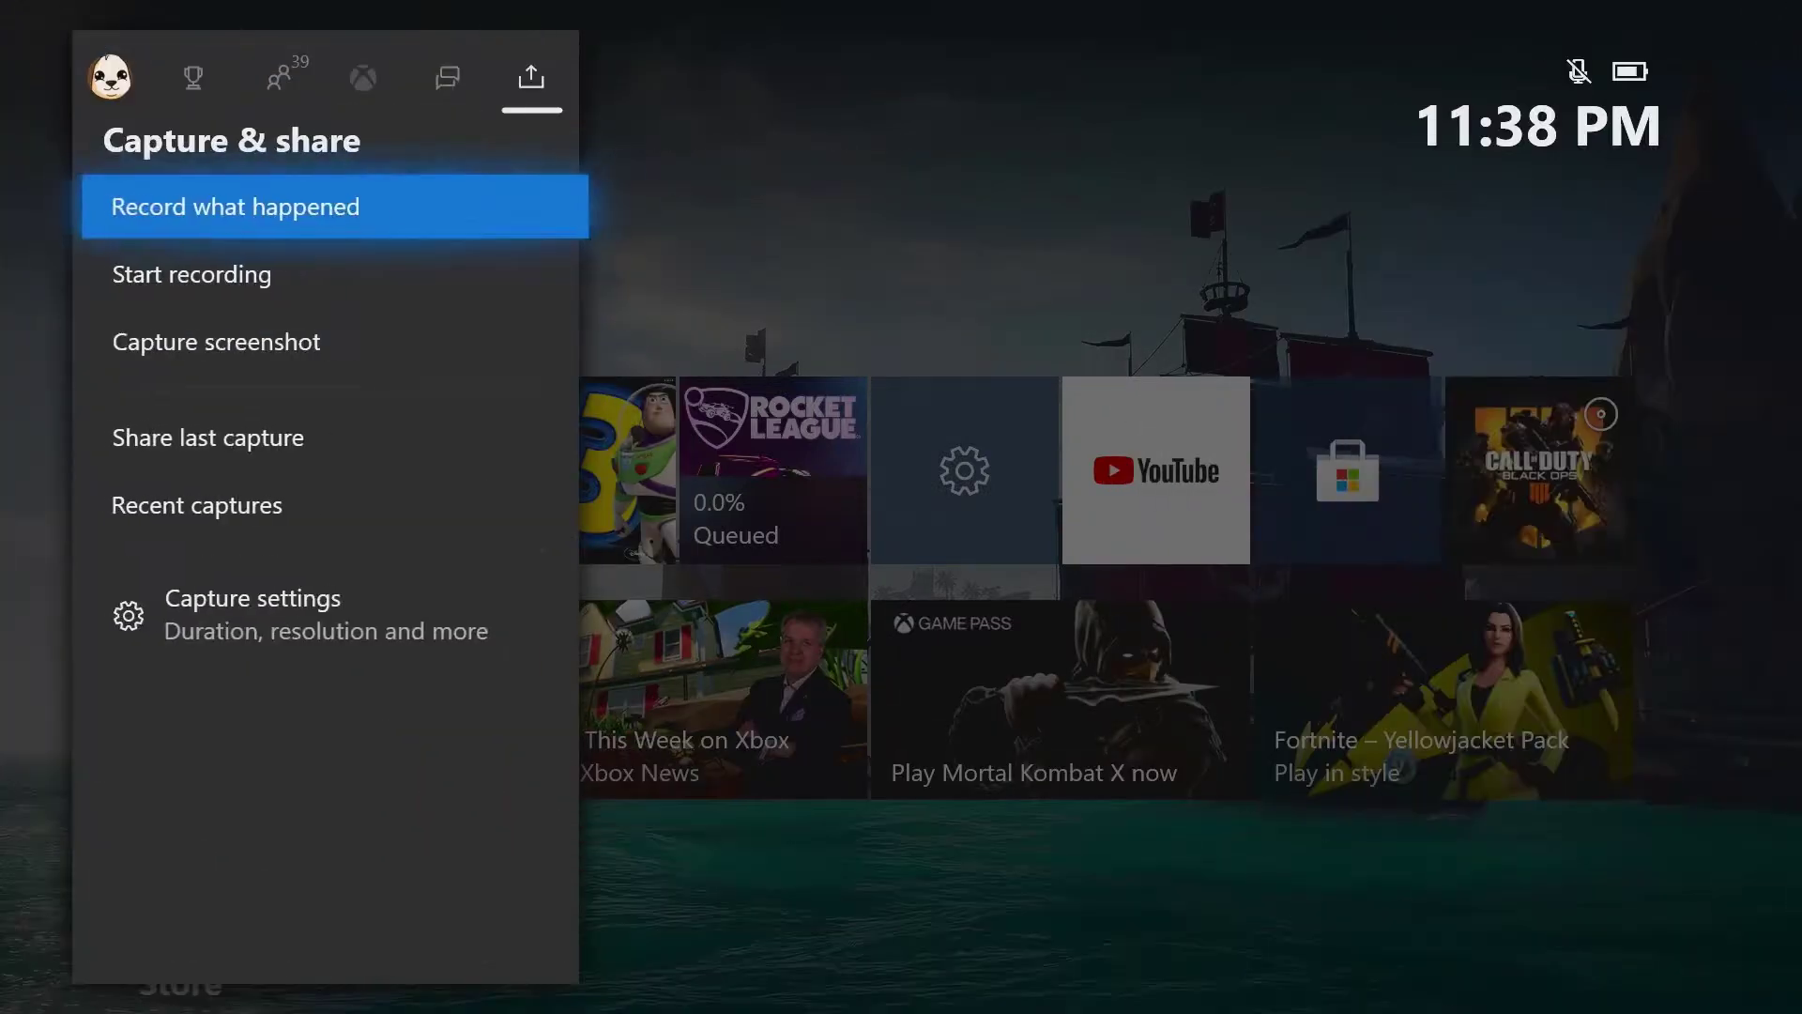
pyautogui.press('Down')
pyautogui.press('Down')
pyautogui.press('Down')
pyautogui.press('Down')
pyautogui.press('Down')
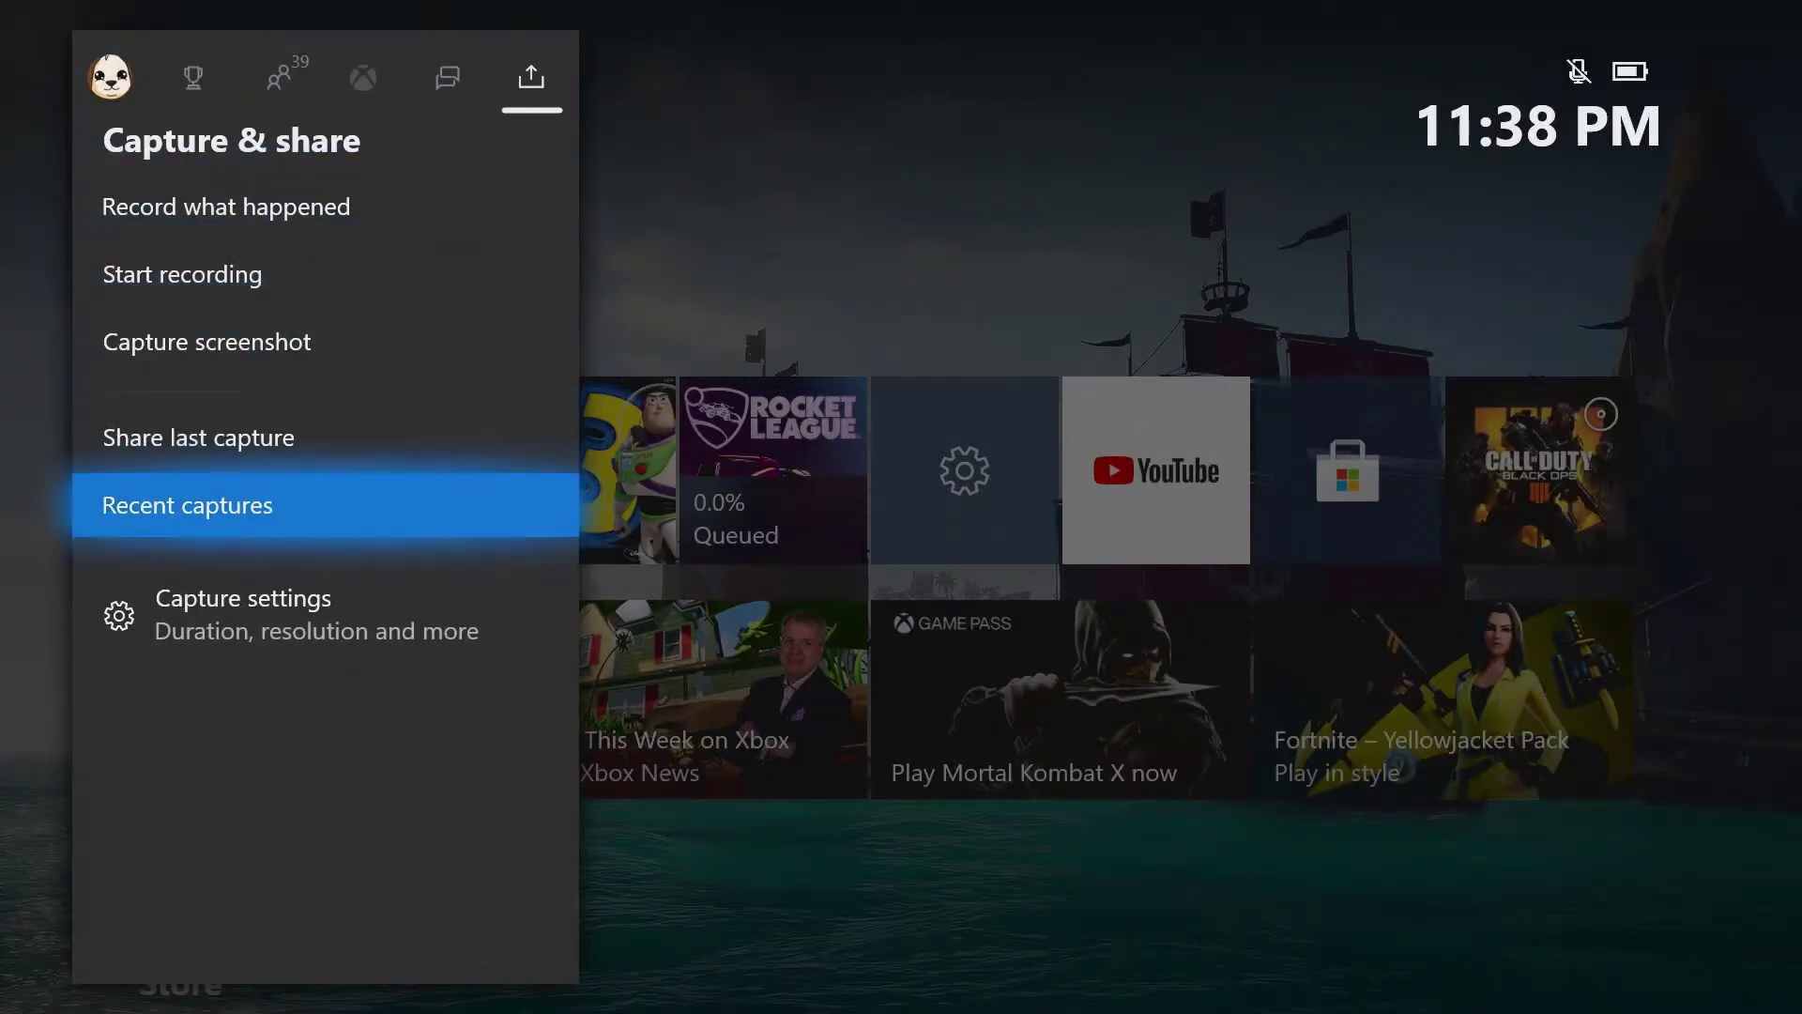
pyautogui.press('Up')
pyautogui.press('Up')
pyautogui.press('Up')
pyautogui.press('Up')
pyautogui.press('Up')
pyautogui.press('Escape')
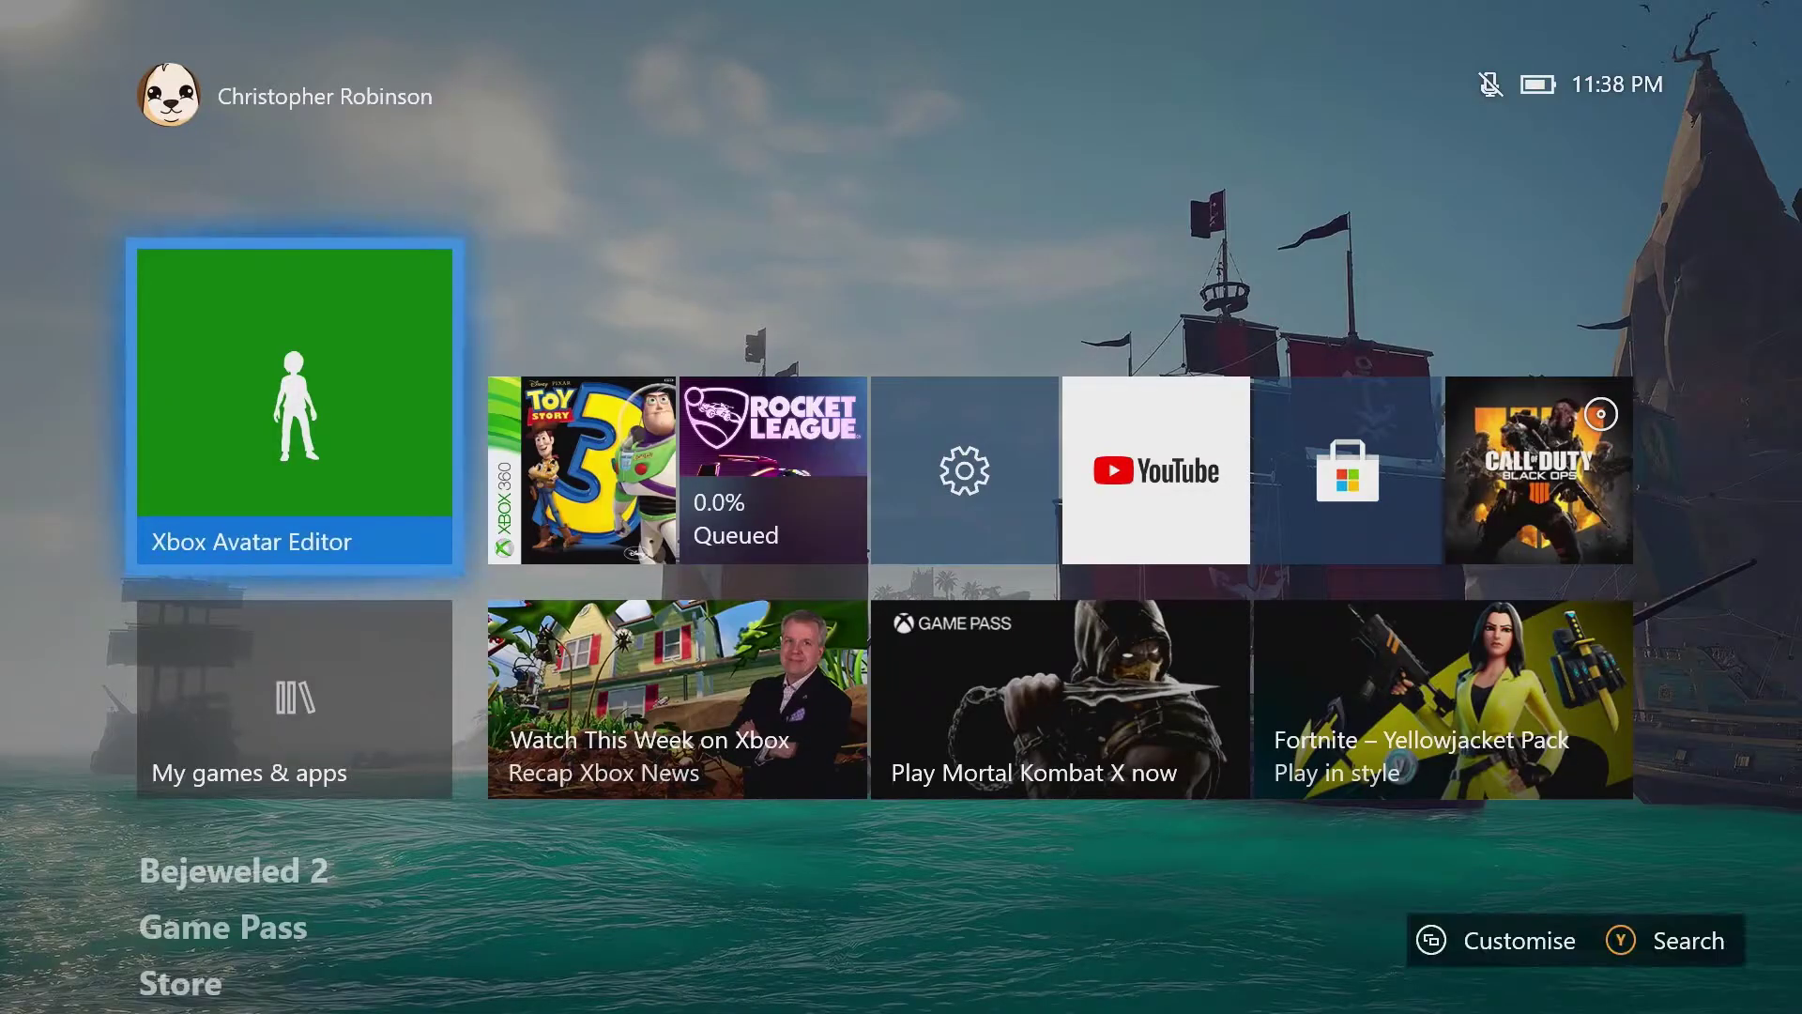
# - Open the Microsoft Store from the Home screen
pyautogui.press('Down')
pyautogui.press('Down')
pyautogui.press('Down')
pyautogui.press('Down')
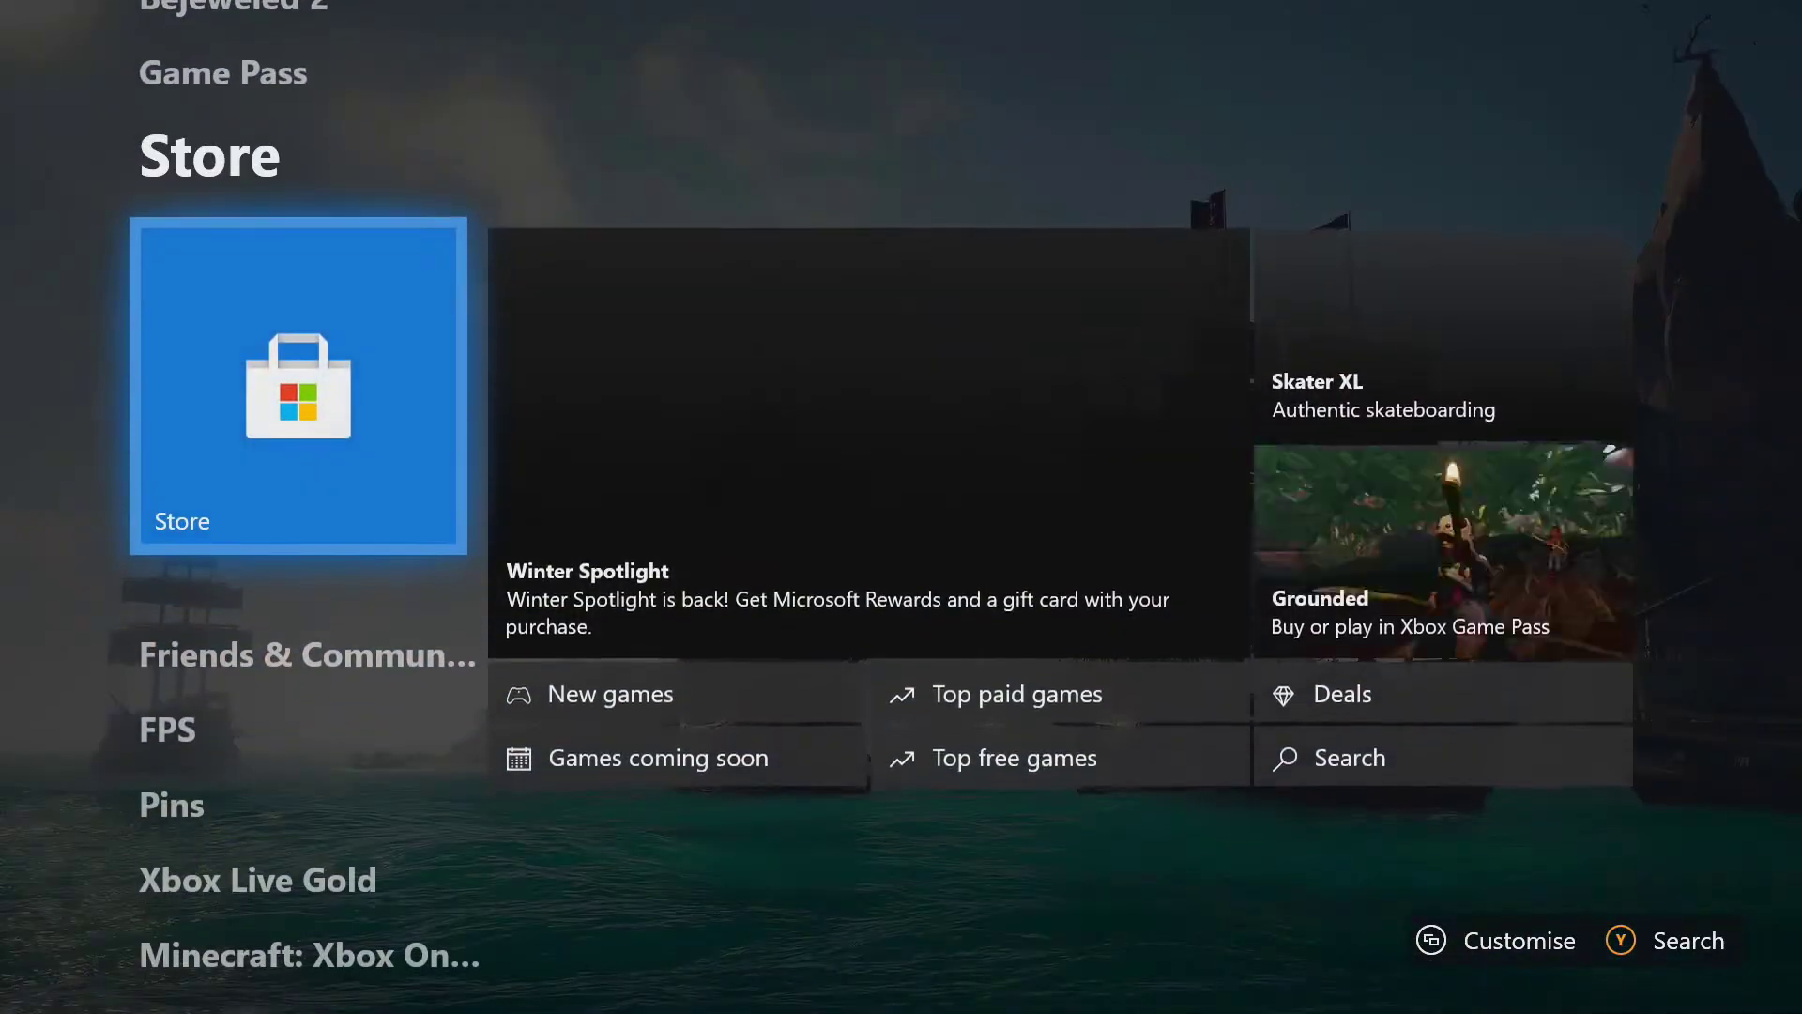
pyautogui.press('Return')
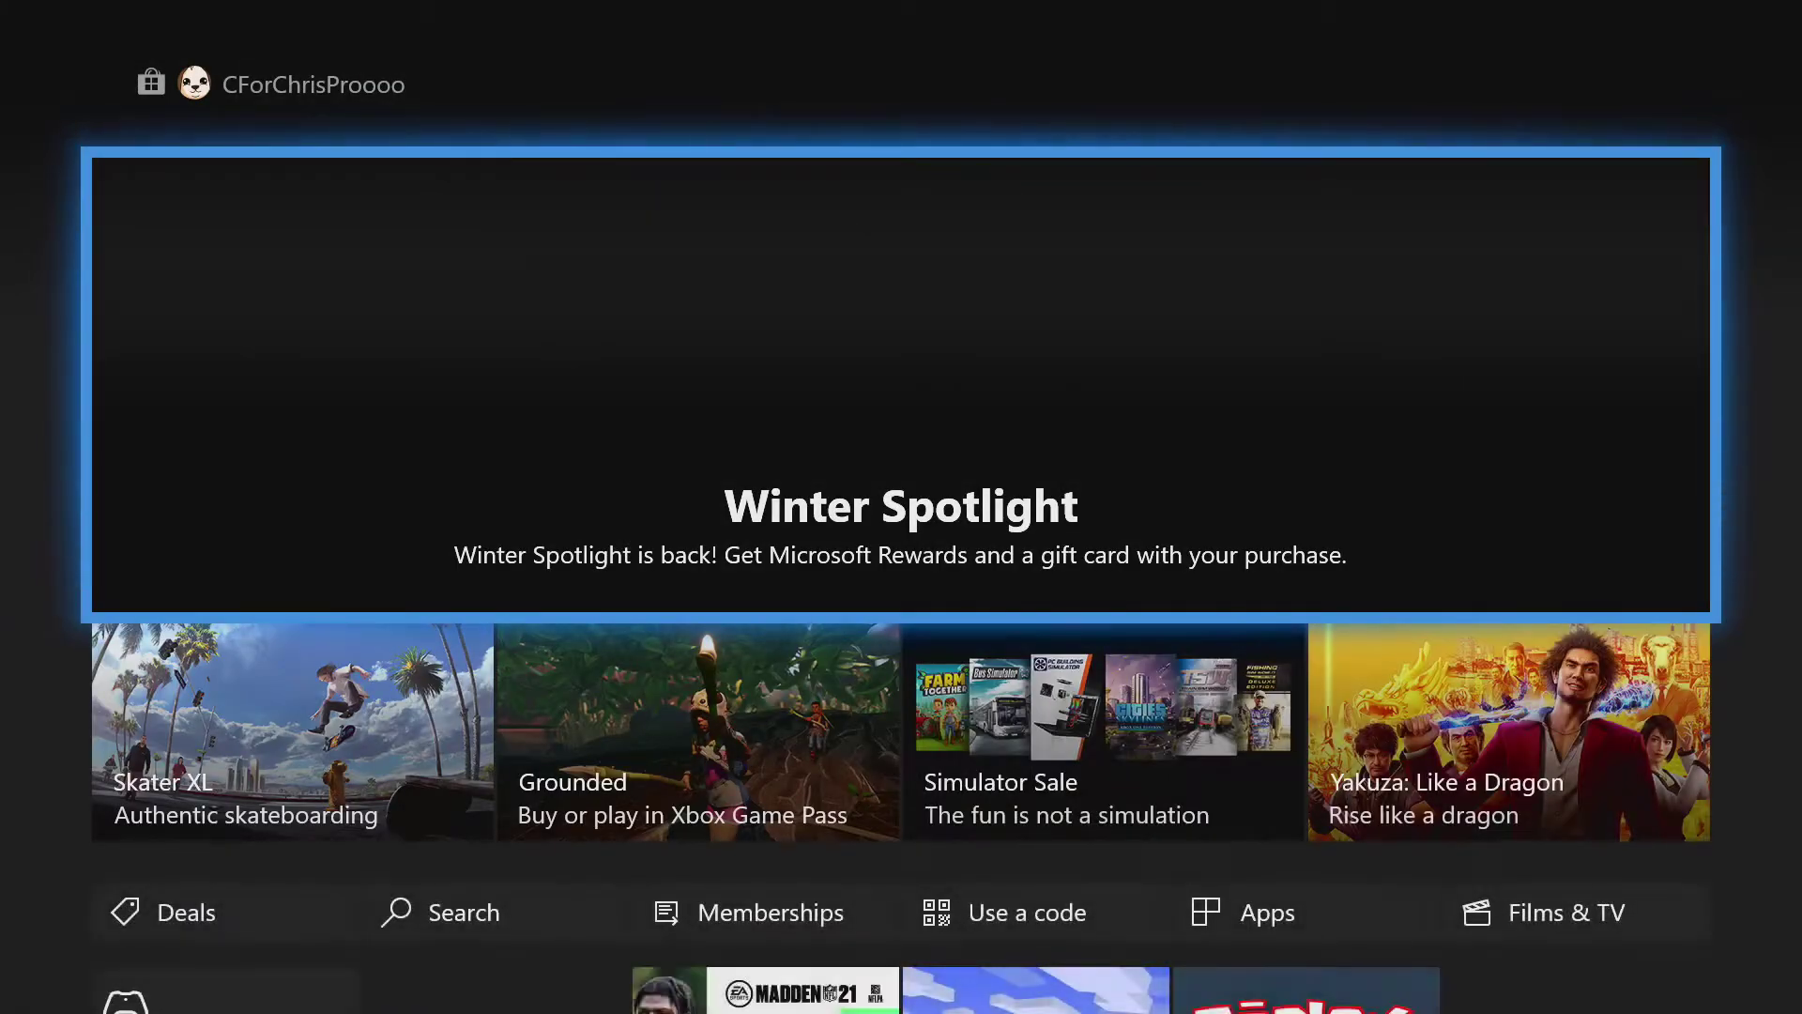
# - Search the Microsoft Store for "Twitch"
pyautogui.press('y')
pyautogui.press('Left')
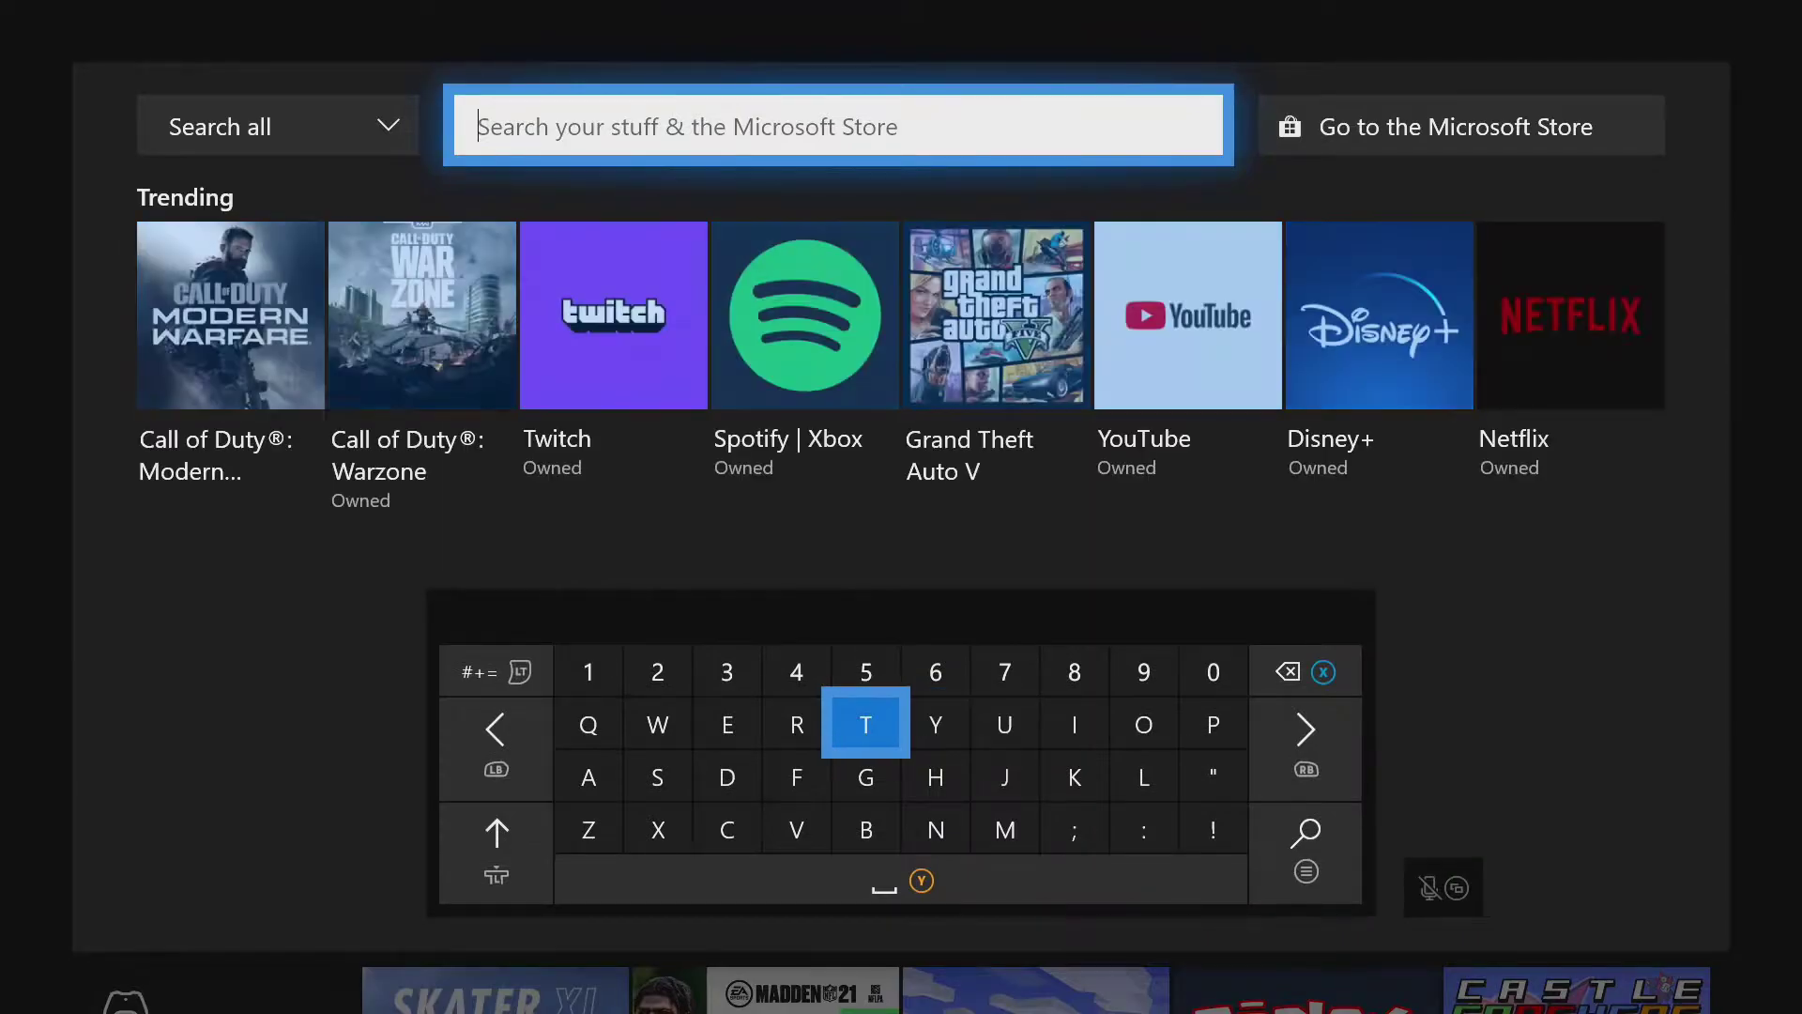
pyautogui.write('T')
pyautogui.press('Left')
pyautogui.press('Left')
pyautogui.press('Left')
pyautogui.write('w')
pyautogui.press('Up')
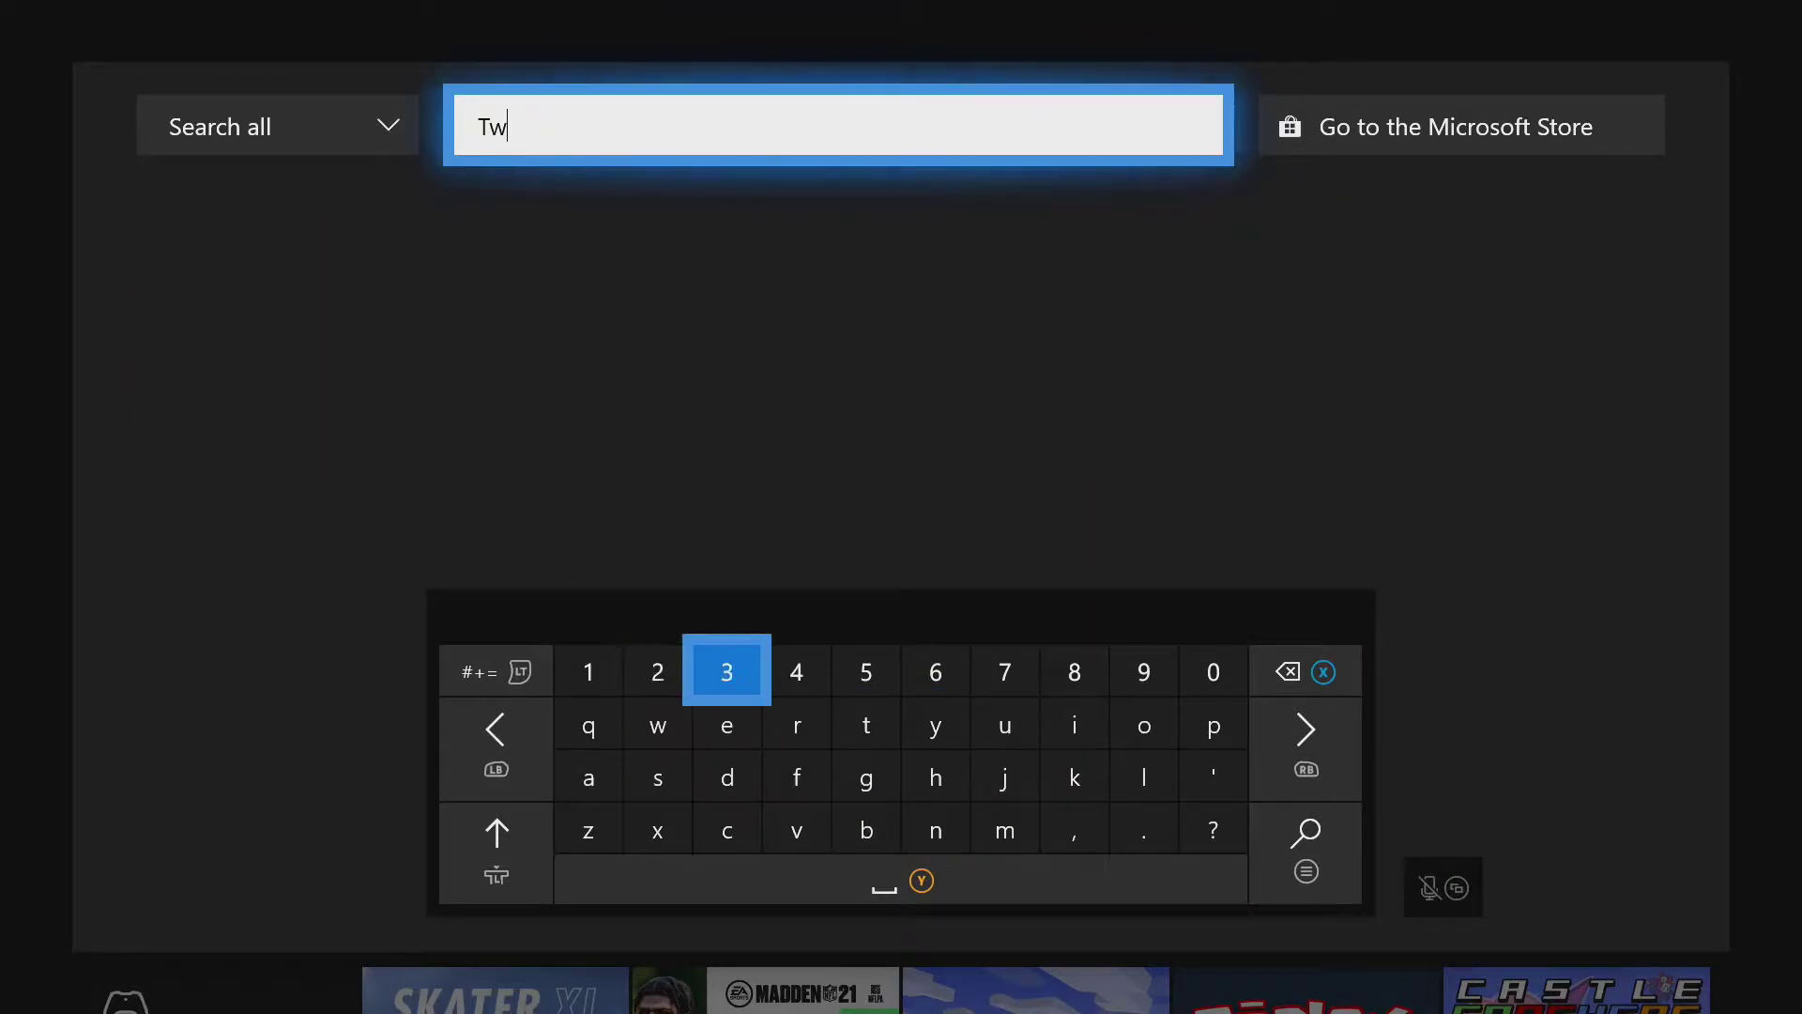
pyautogui.press('Right')
pyautogui.press('Right')
pyautogui.press('Right')
pyautogui.press('Right')
pyautogui.press('Down')
pyautogui.write('i')
pyautogui.press('Left')
pyautogui.press('Left')
pyautogui.press('Left')
pyautogui.write('t')
pyautogui.press('Down')
# - Install the official Twitch app from the search results and return to the Home screen
pyautogui.press('Left')
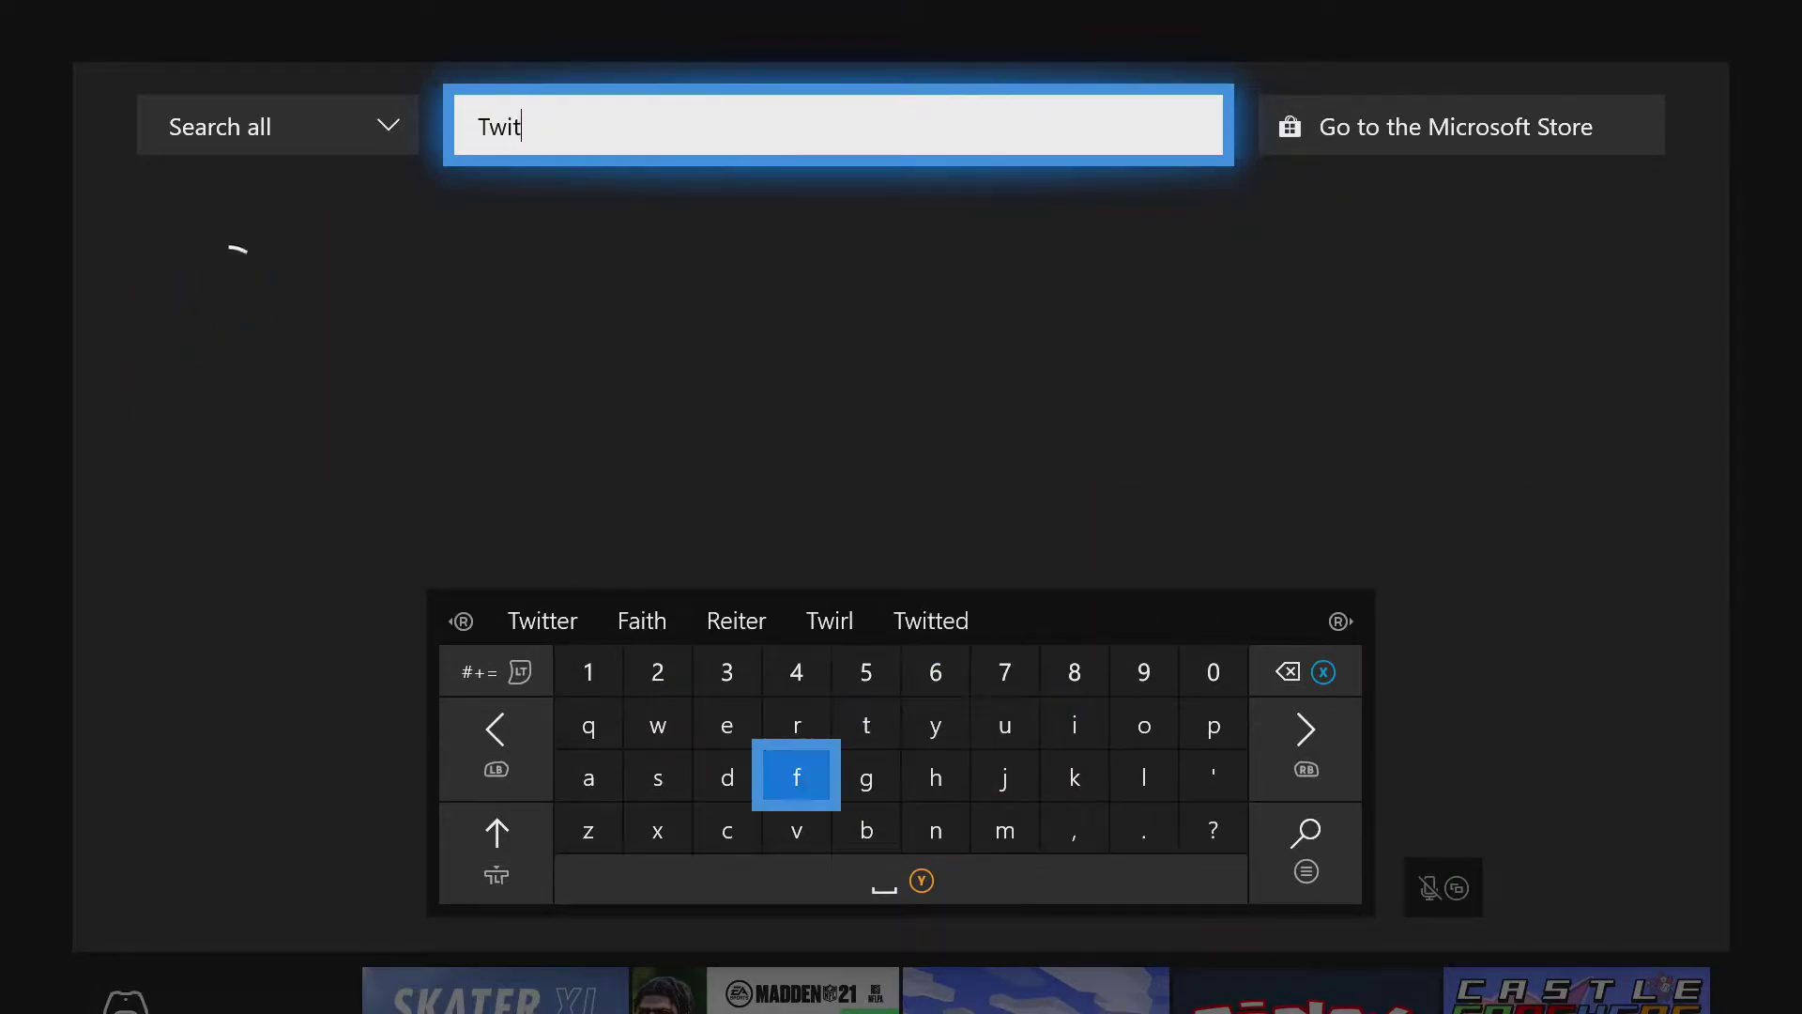
pyautogui.press('Down')
pyautogui.press('Left')
pyautogui.write('c')
pyautogui.press('Up')
pyautogui.press('Right')
pyautogui.press('Right')
pyautogui.press('Right')
pyautogui.write('h')
pyautogui.press('Up')
pyautogui.press('Up')
pyautogui.press('Left')
pyautogui.press('Left')
pyautogui.press('Up')
pyautogui.press('Left')
pyautogui.press('Up')
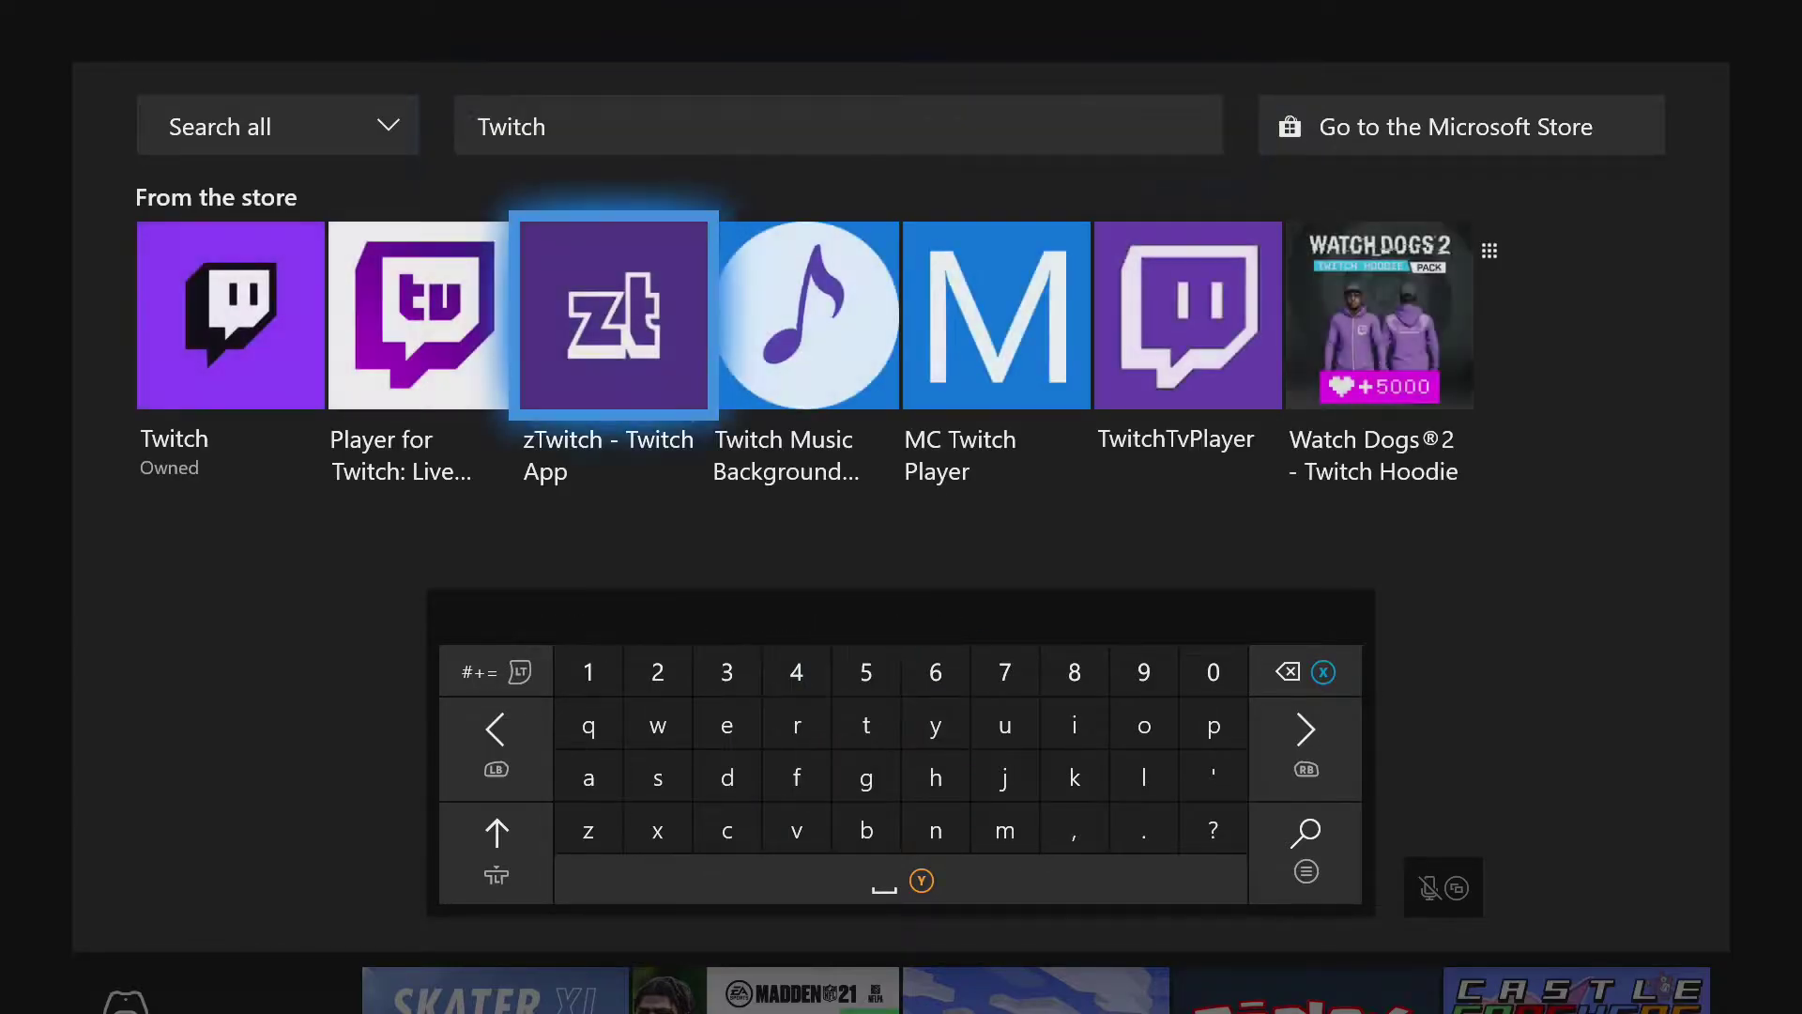
pyautogui.press('Up')
pyautogui.press('Left')
pyautogui.press('Down')
pyautogui.press('Return')
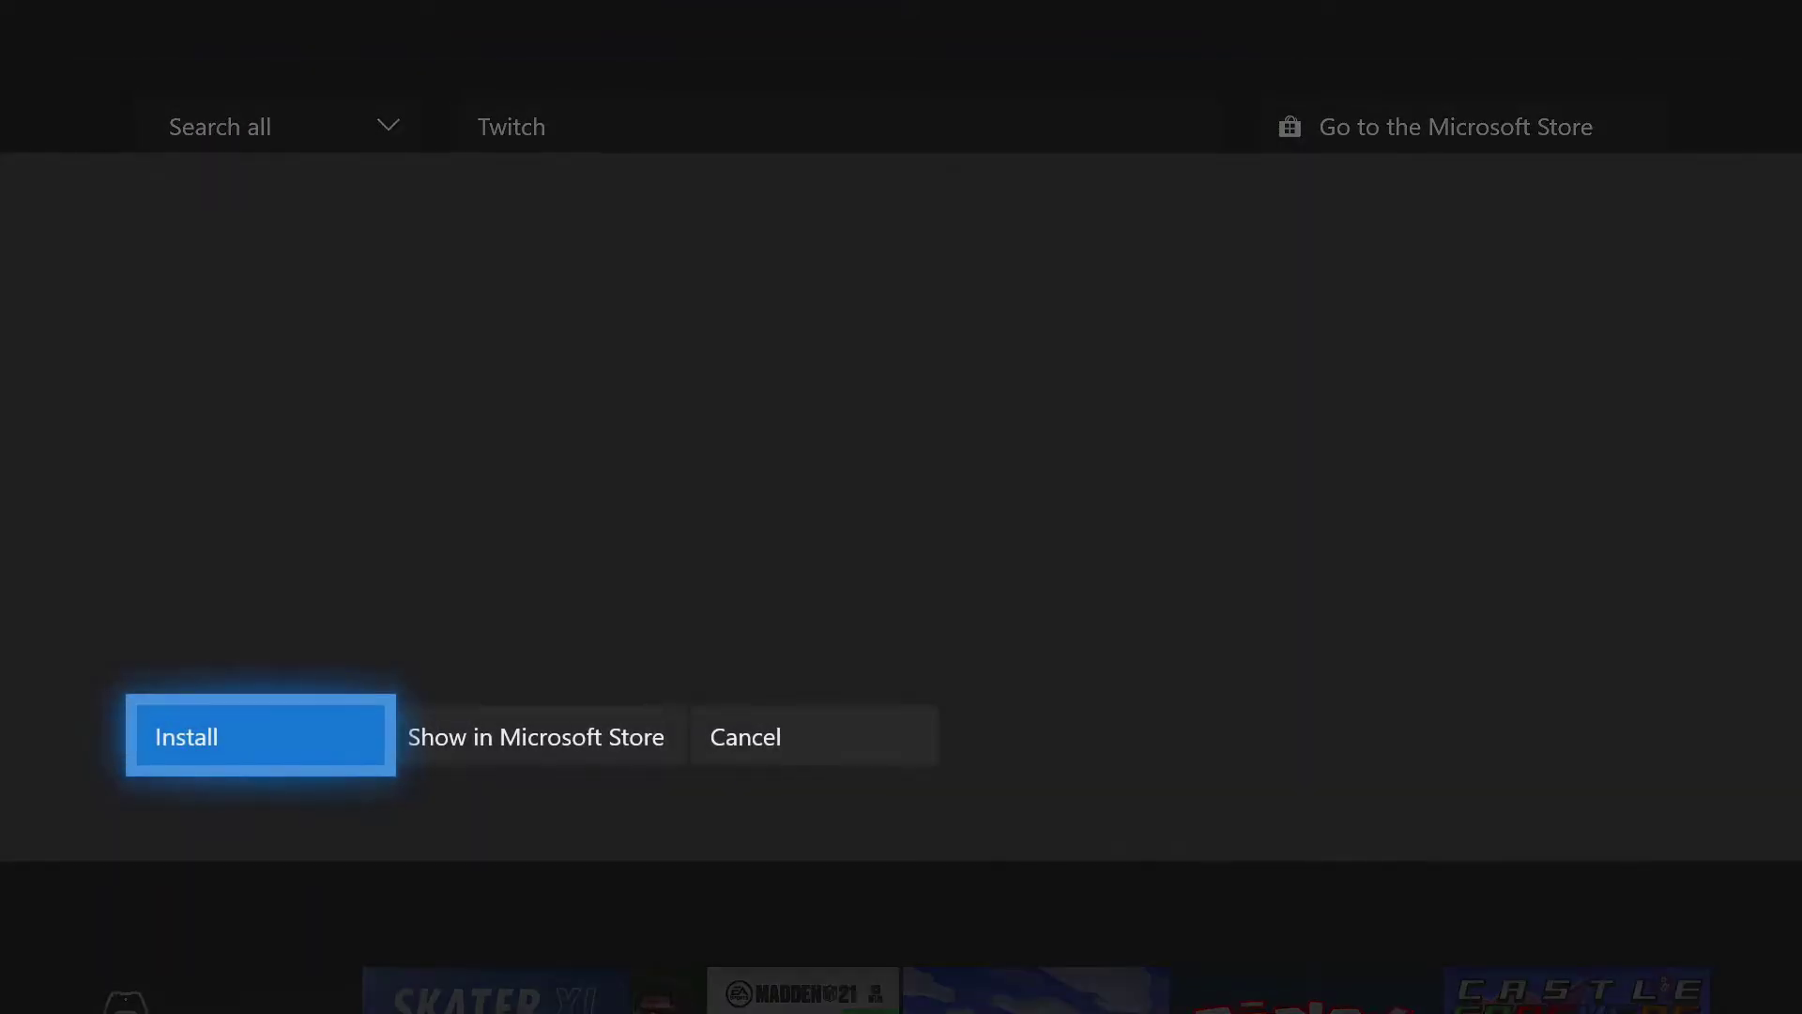
pyautogui.press('Escape')
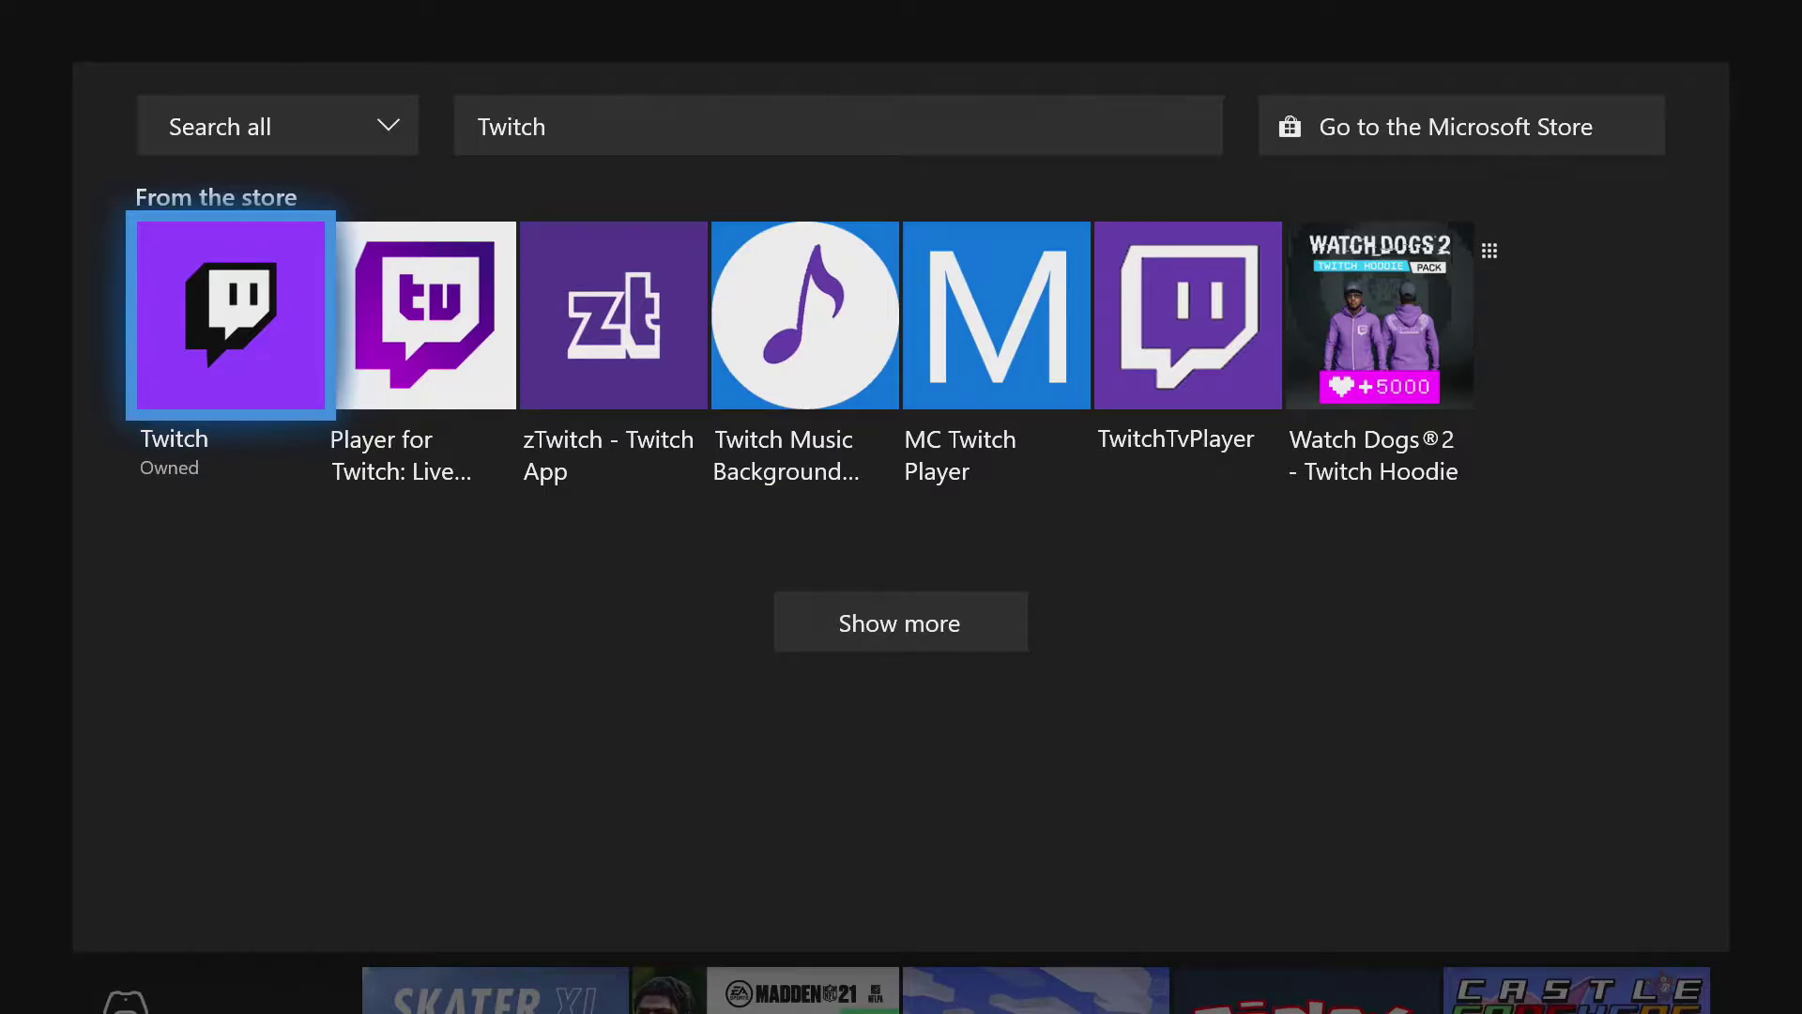
pyautogui.press('Escape')
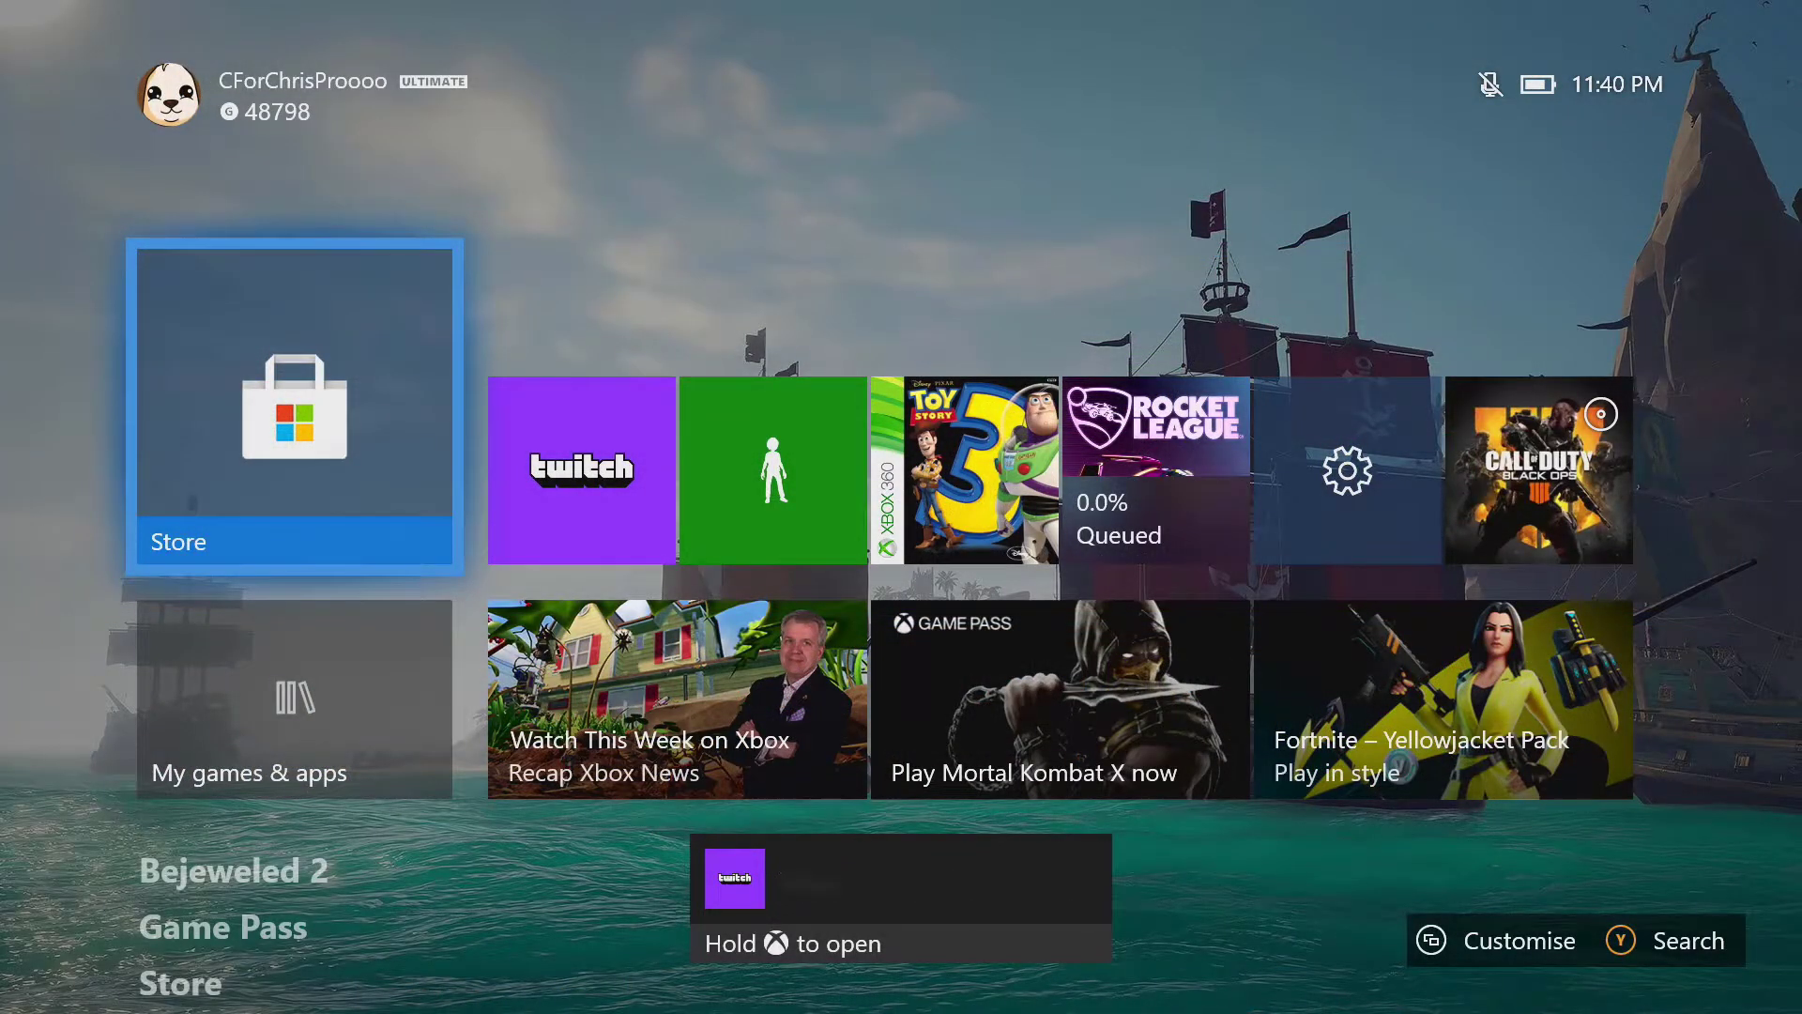
# - Launch the Twitch app and start signing in so that it provides a device activation code
pyautogui.press('Right')
pyautogui.press('Return')
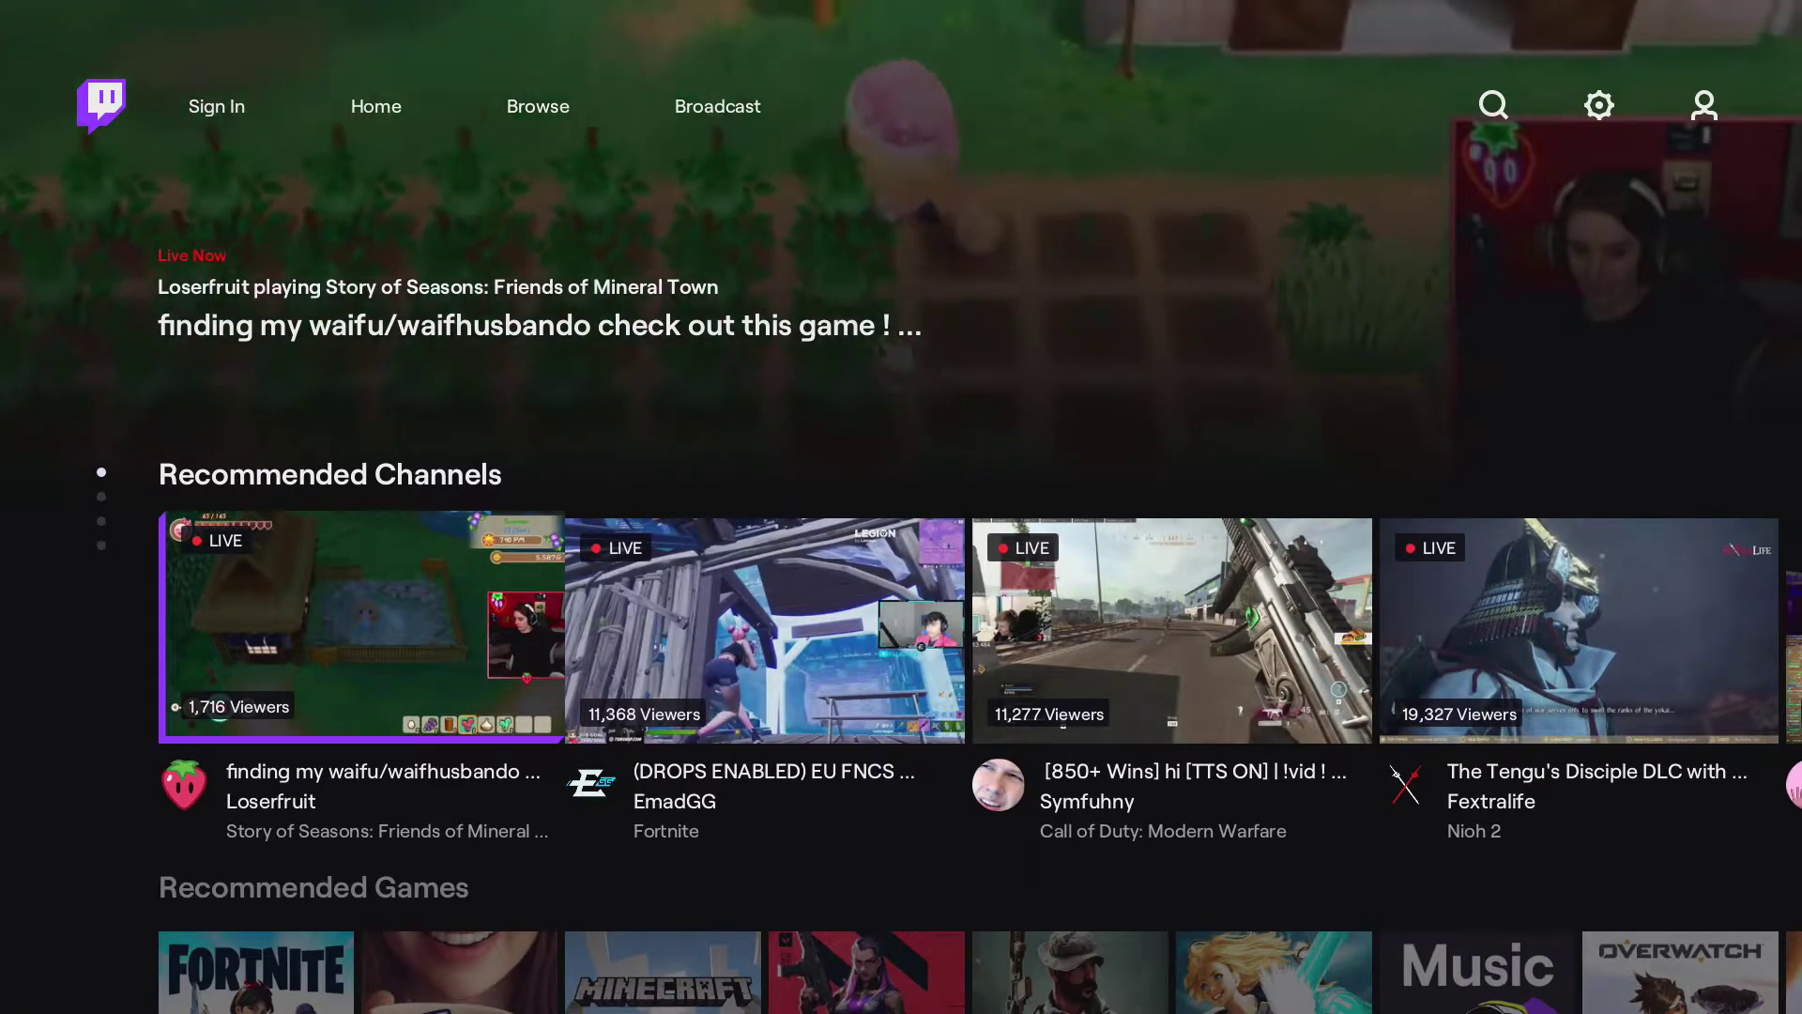
pyautogui.press('Up')
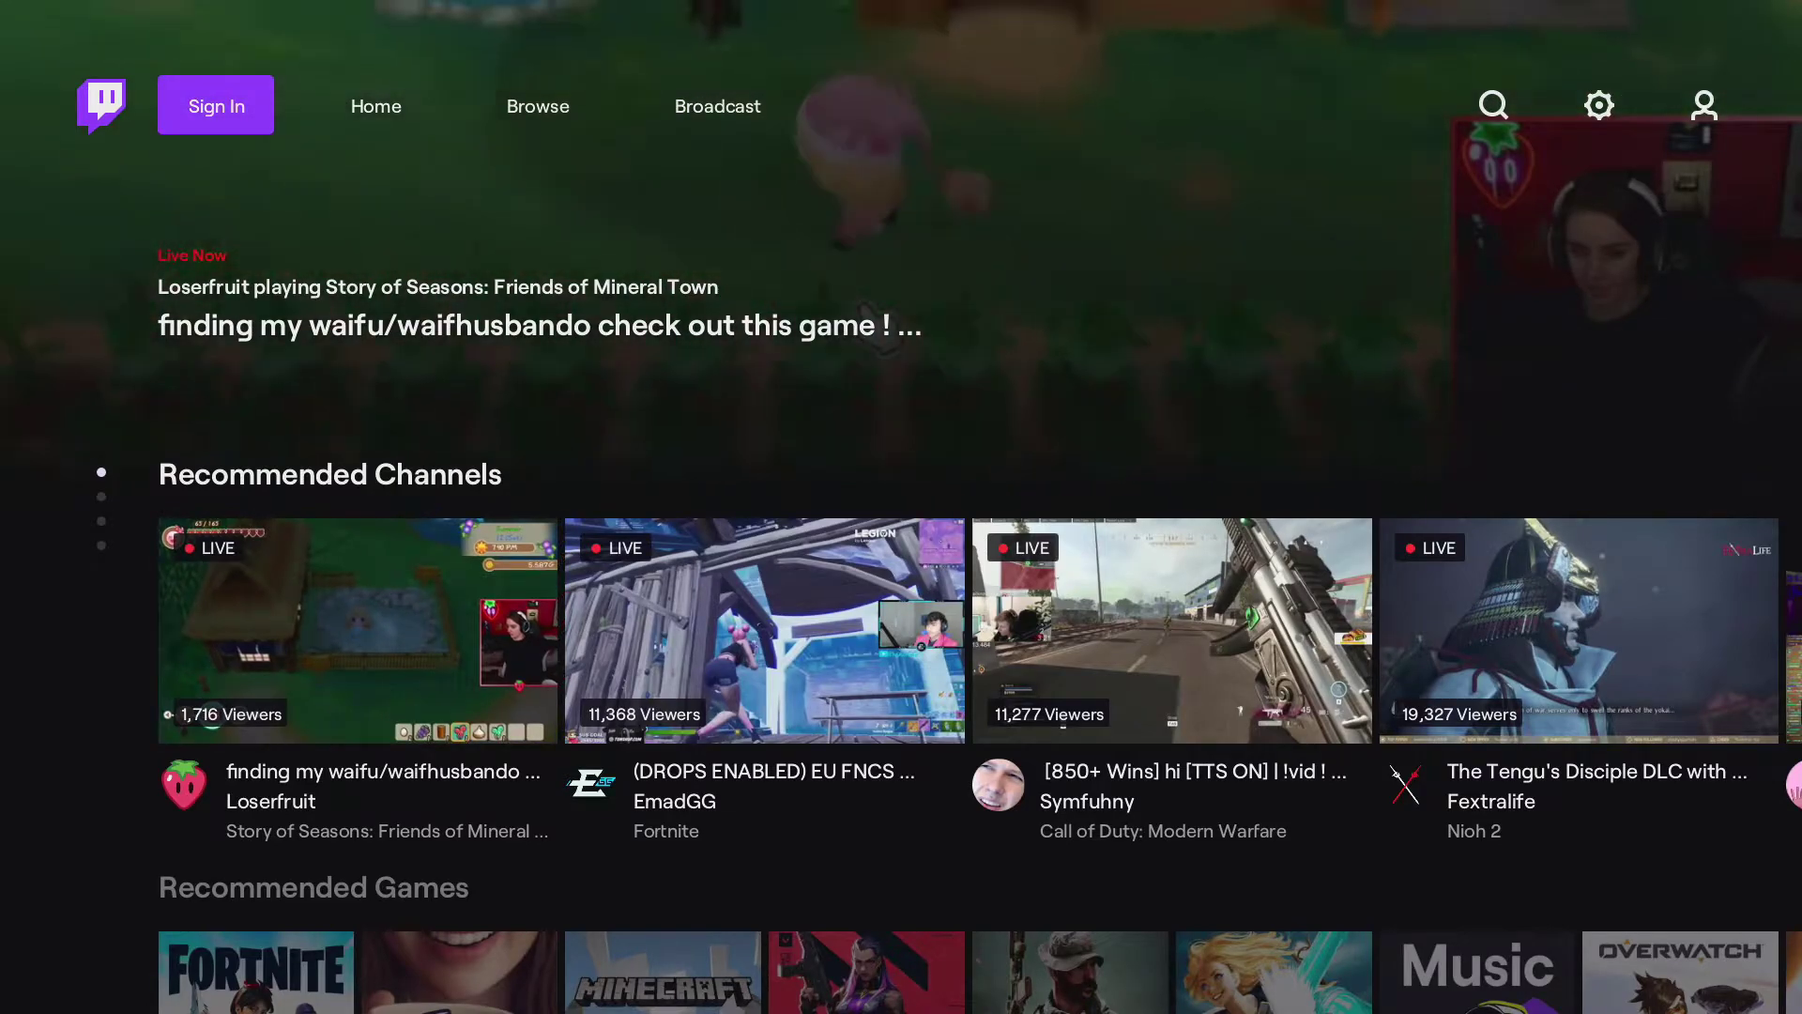
pyautogui.press('Return')
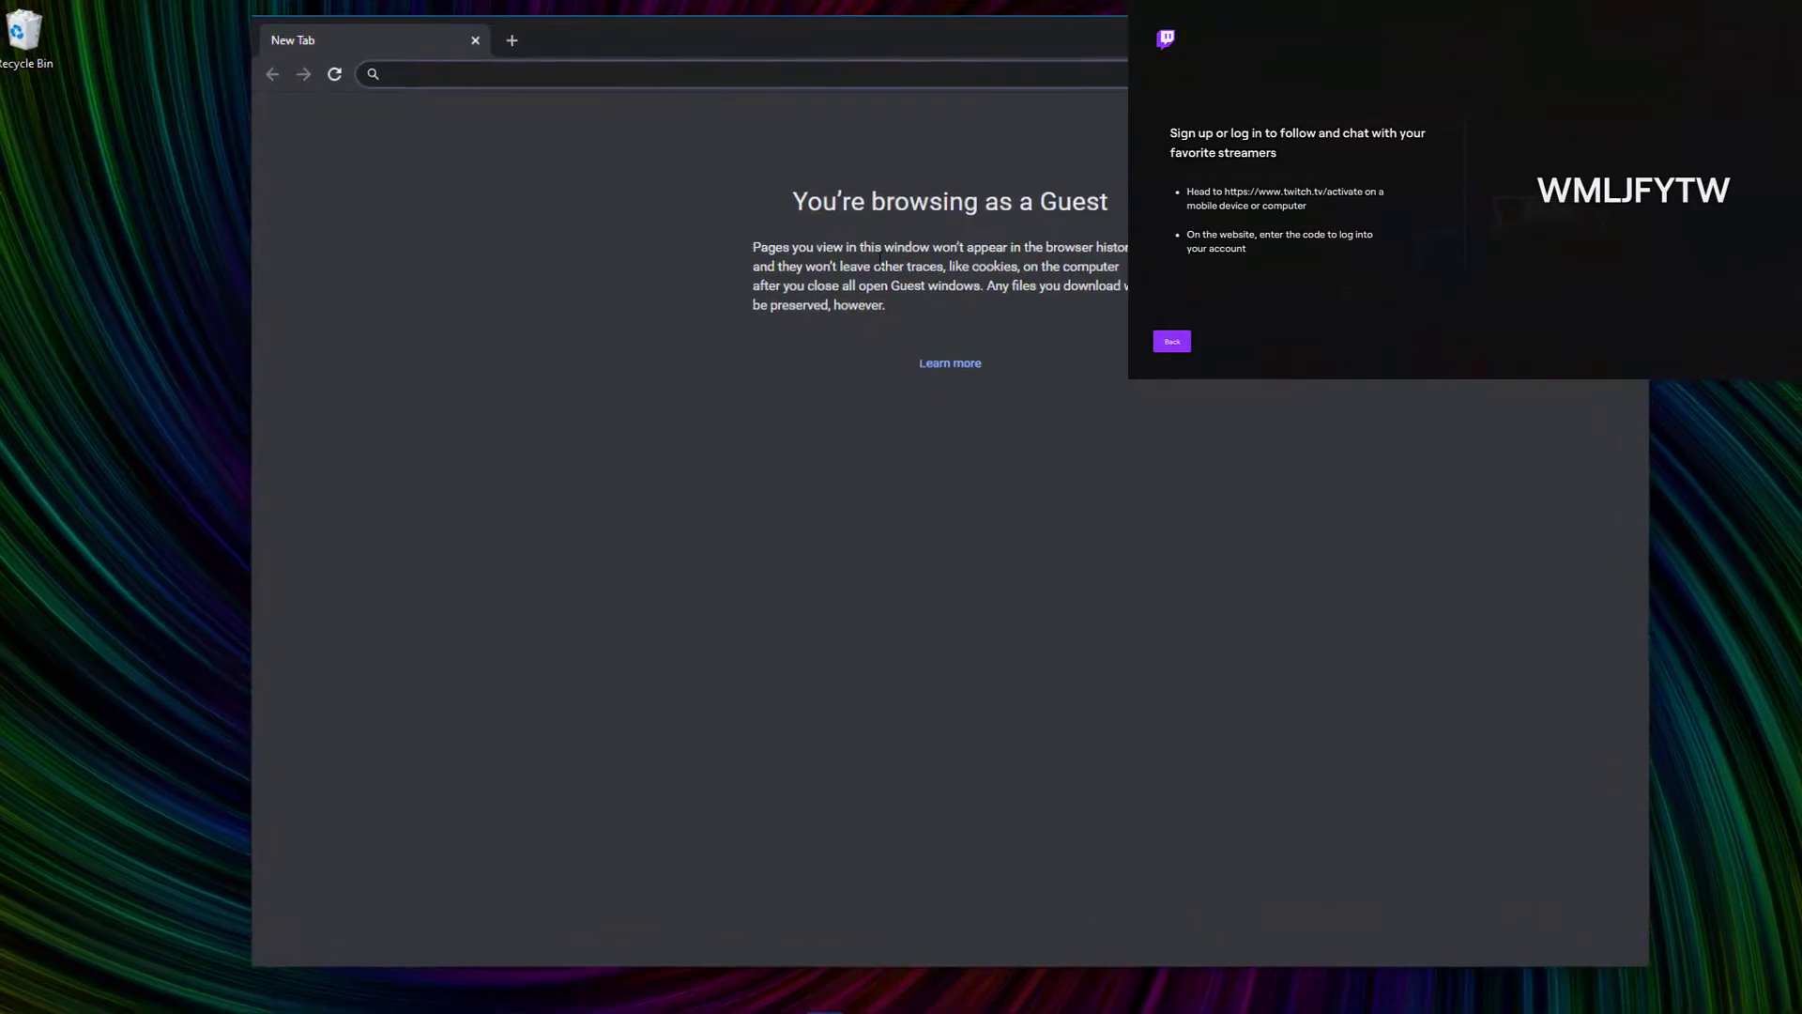
# - Switch to the computer's web browser, go to twitch.tv/activate and activate the device with the activation code given by Twitch
pyautogui.write('twitch.t')
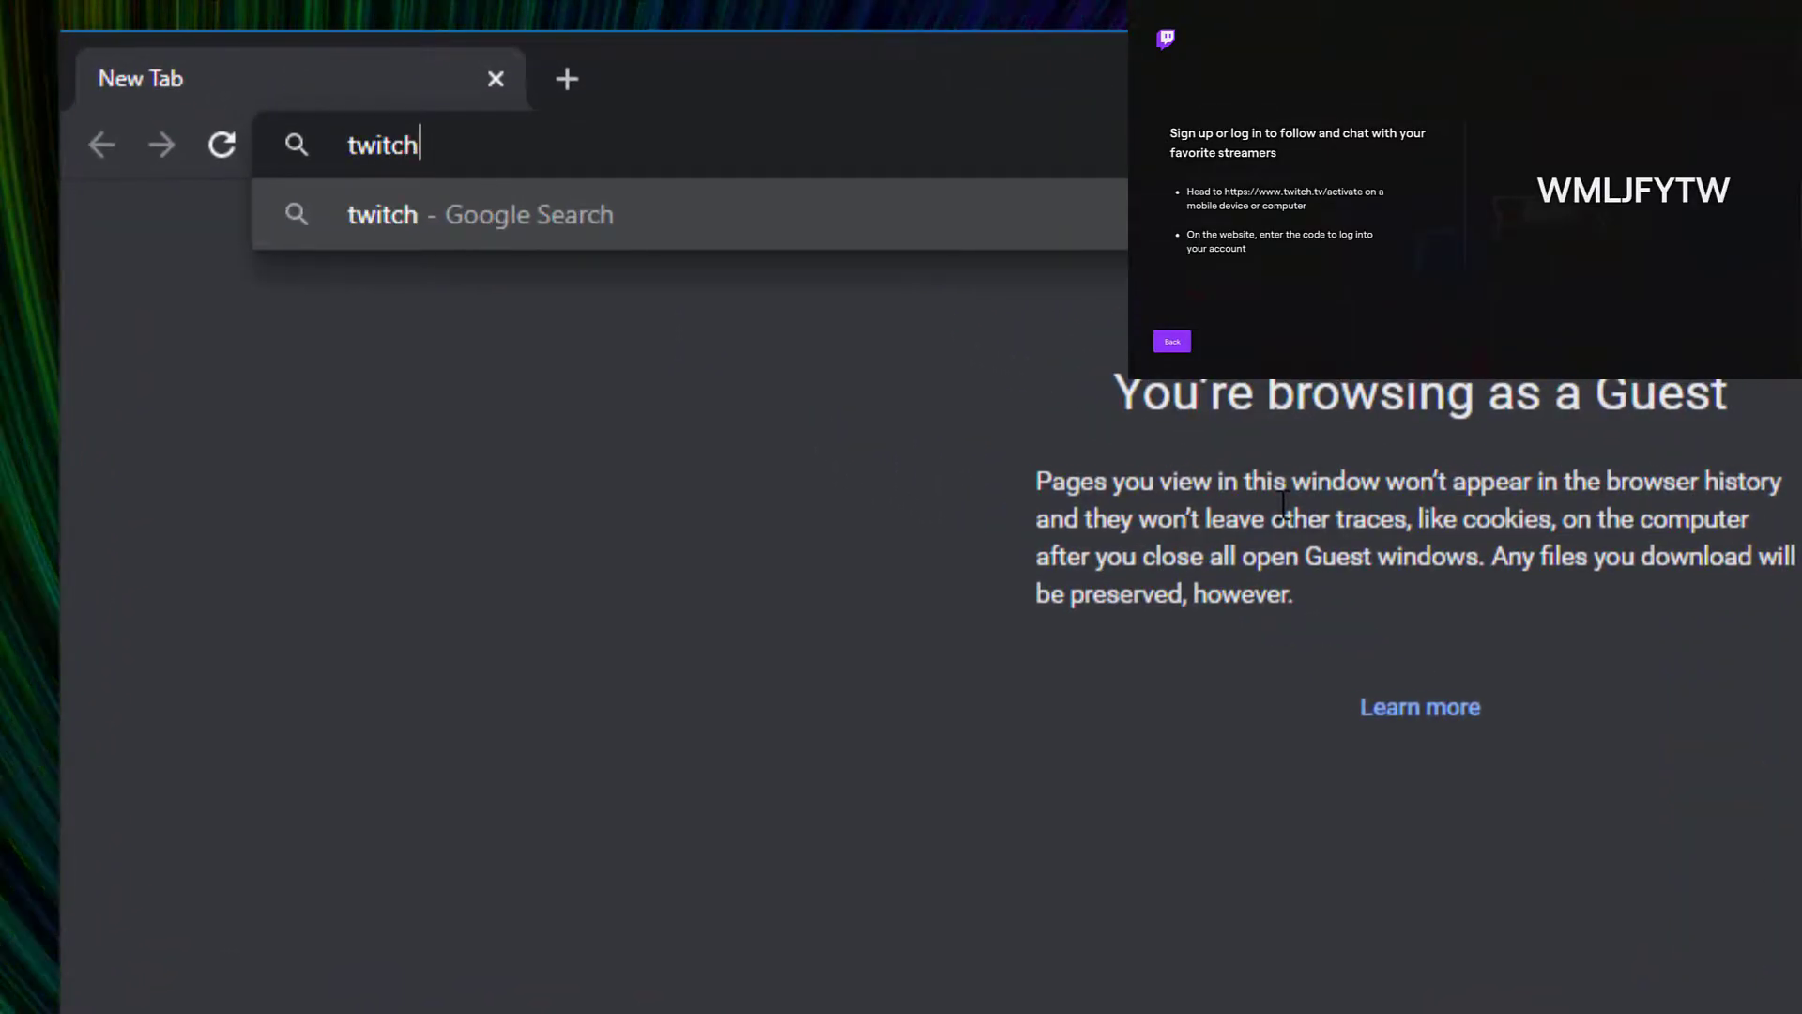
pyautogui.write('v/activate')
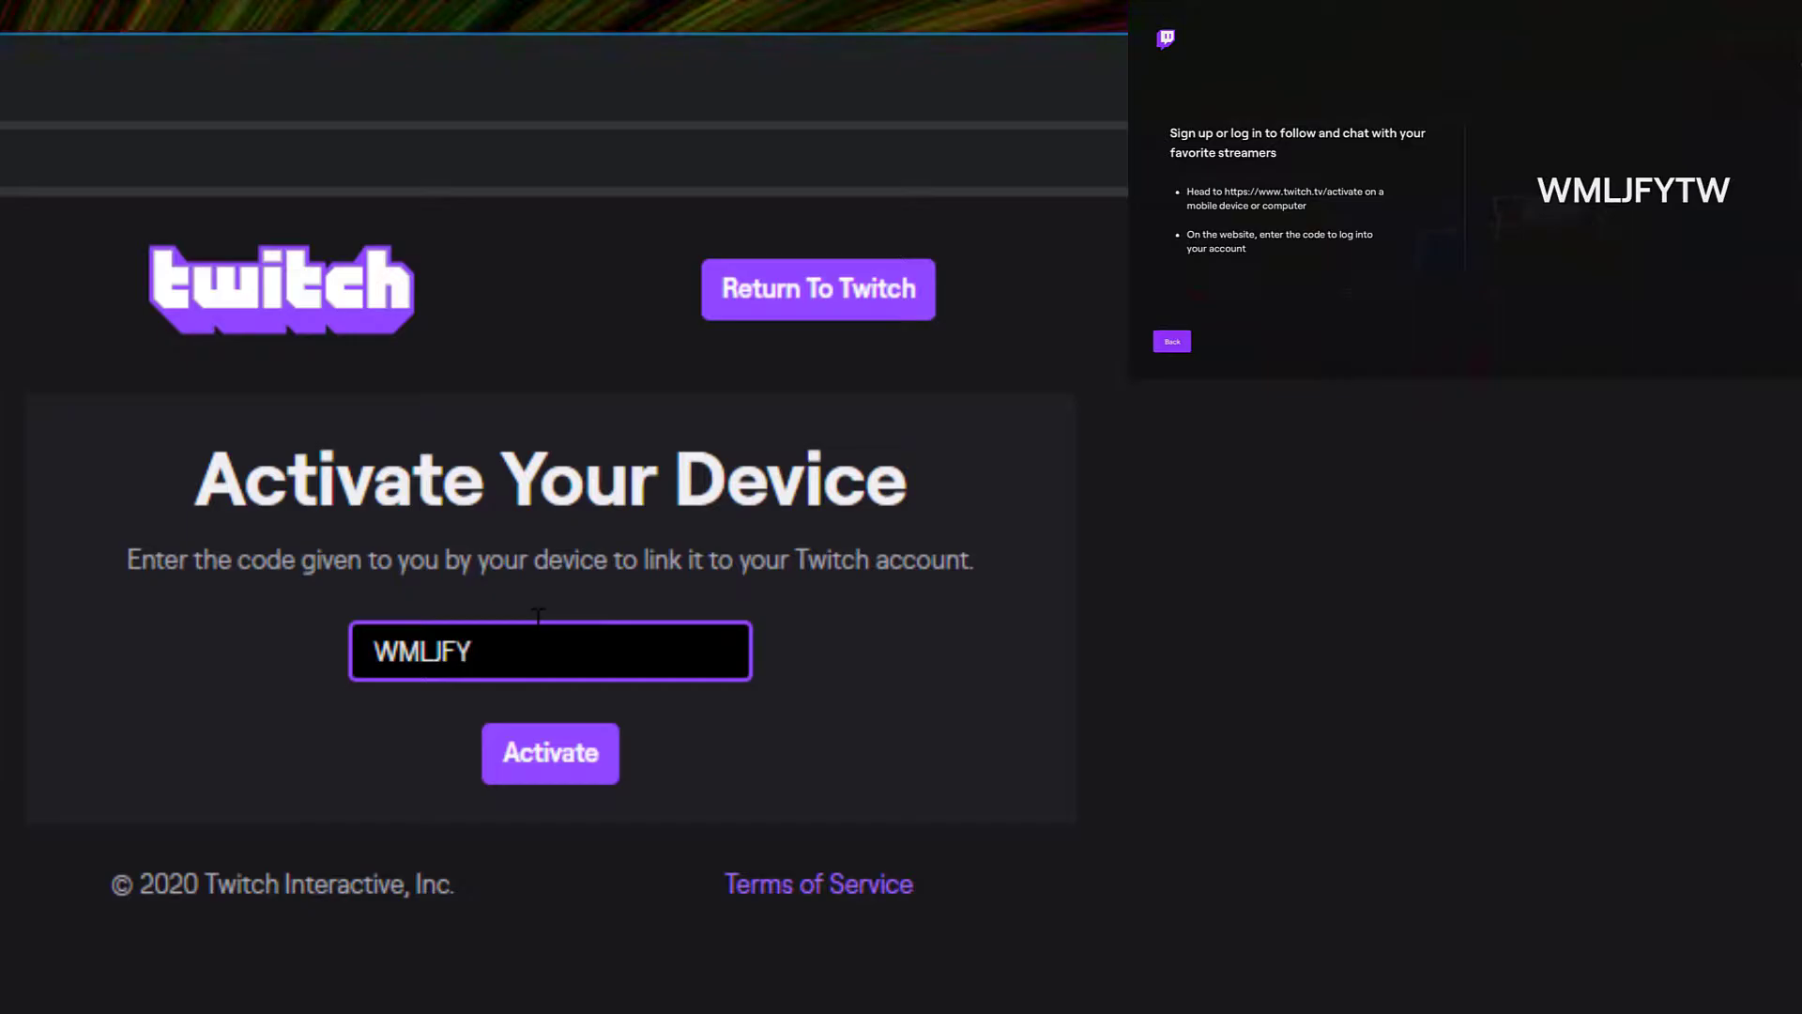
pyautogui.write('TW')
pyautogui.press('Return')
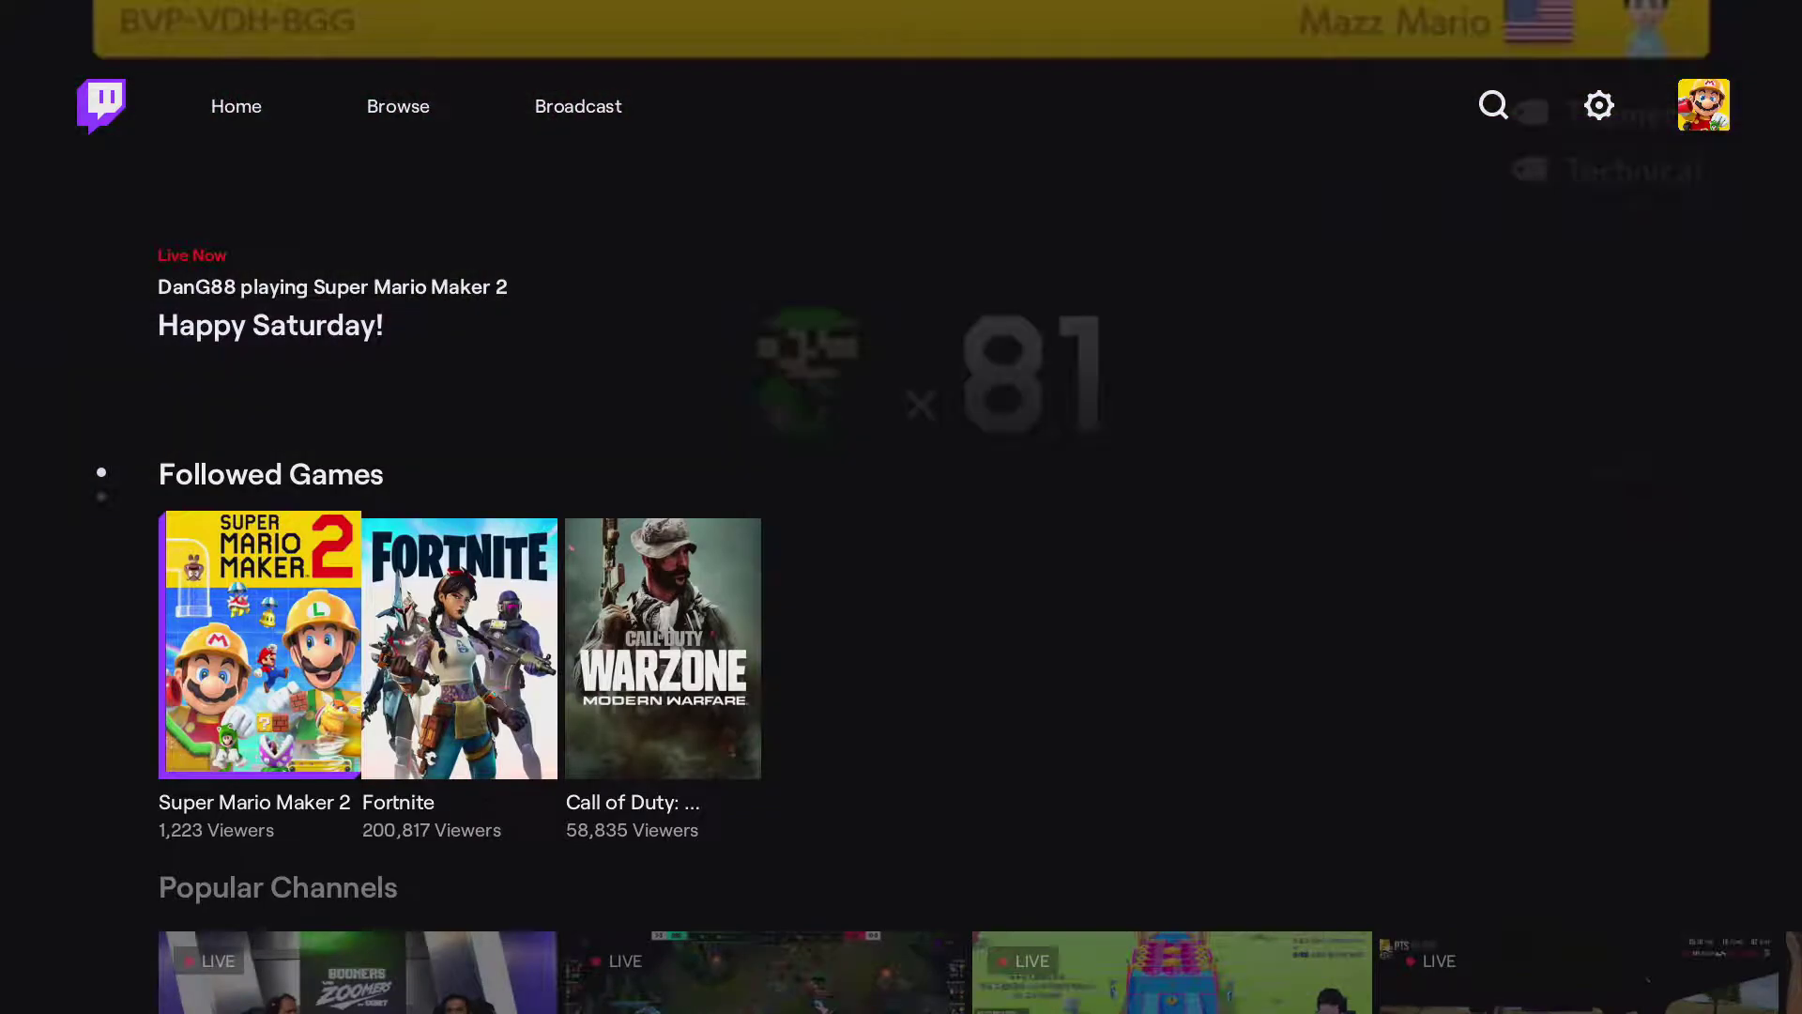
# - Open the Broadcast setup page in the Twitch app on the Xbox
pyautogui.press('Up')
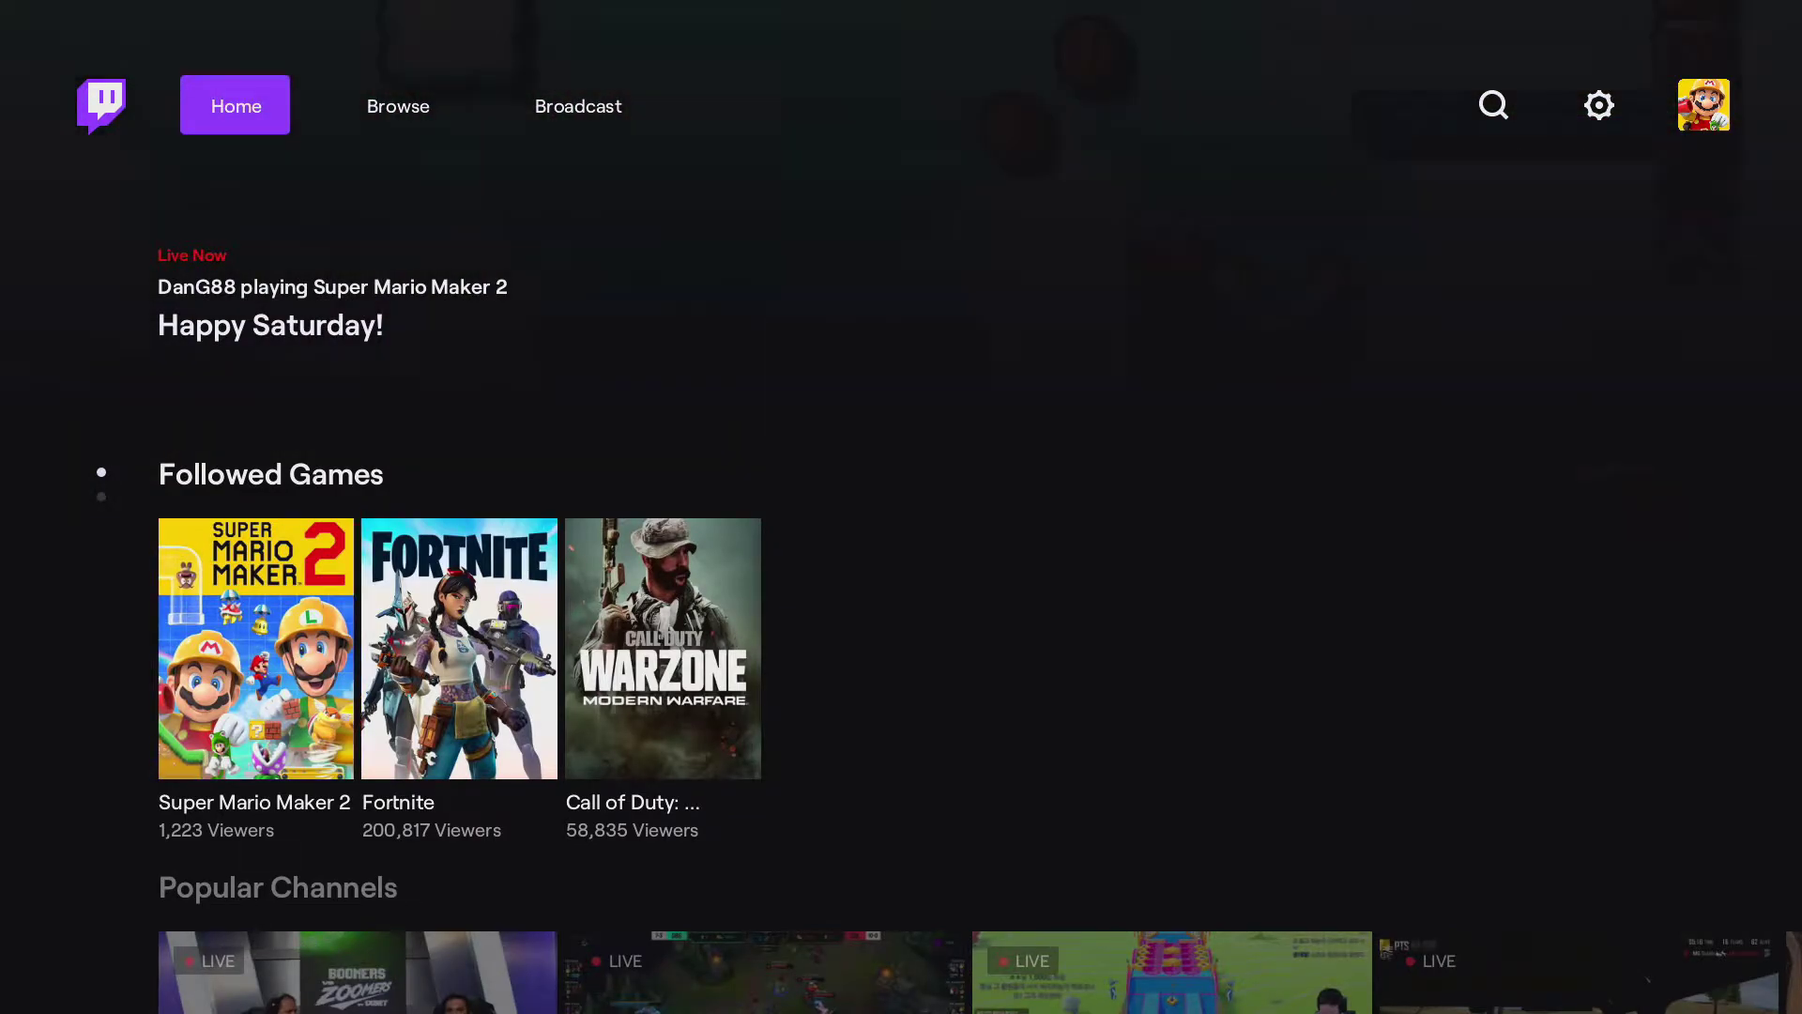
pyautogui.press('Right')
pyautogui.press('Right')
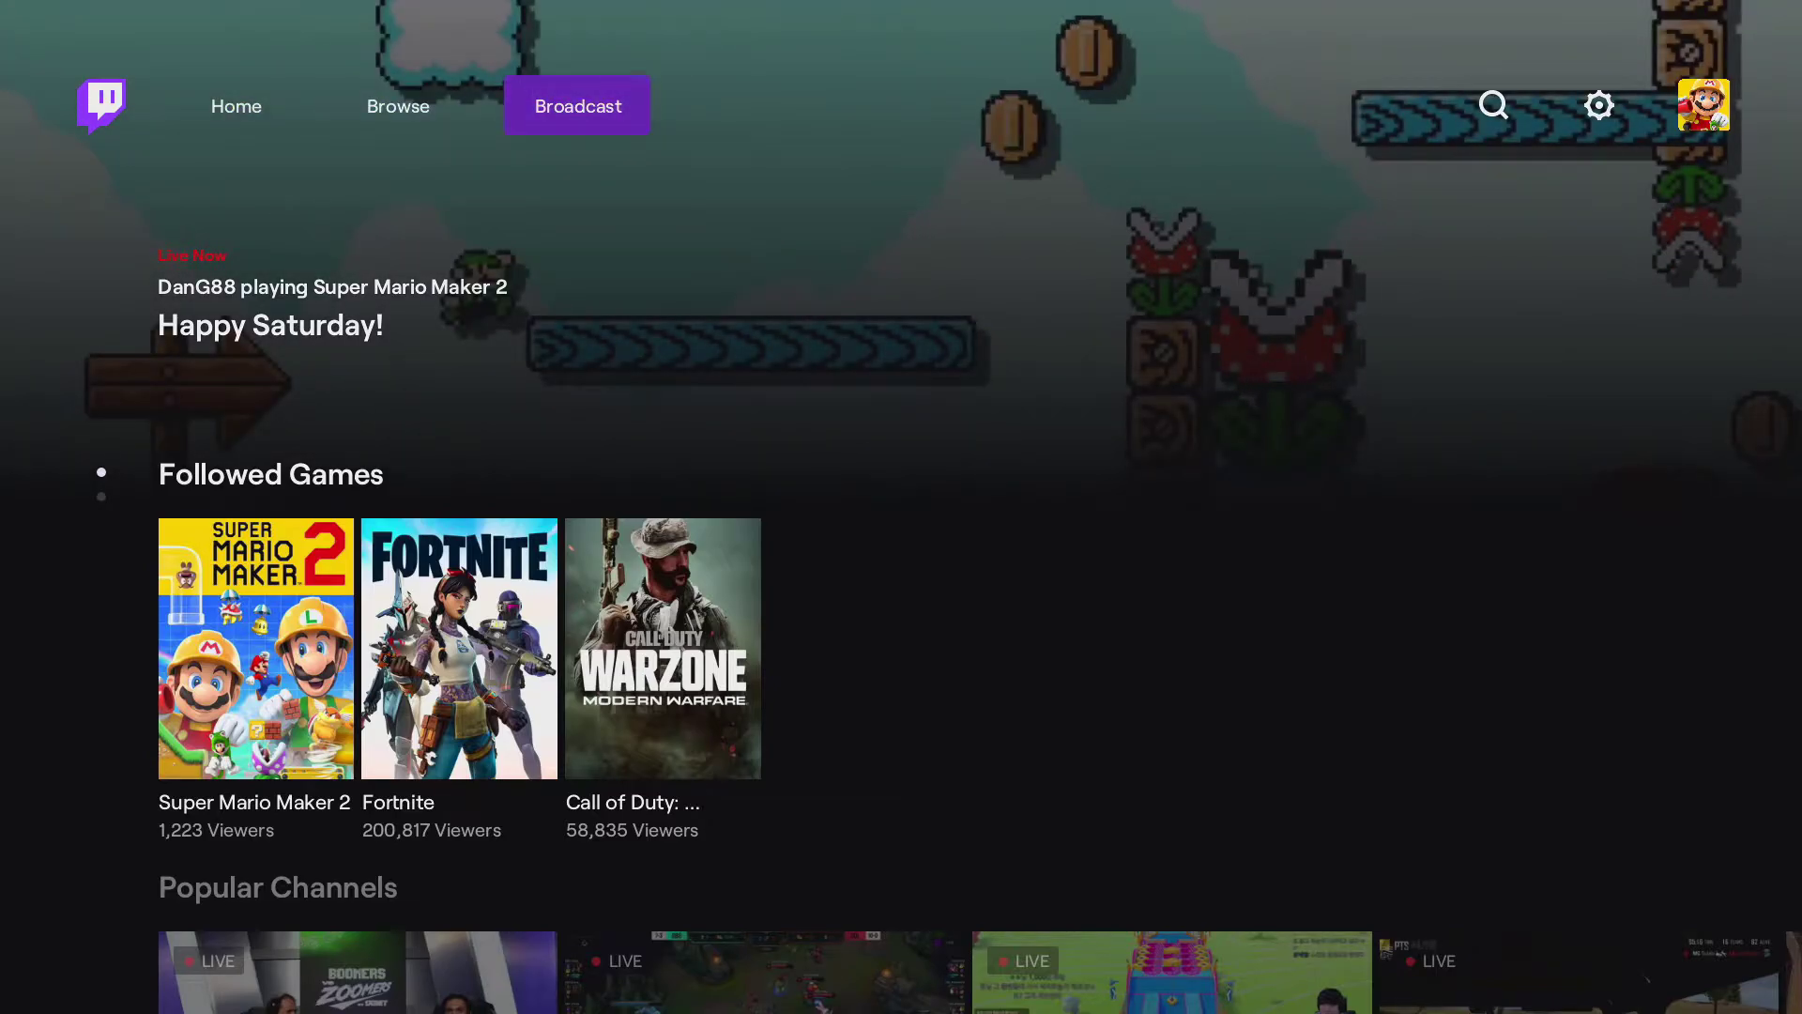
pyautogui.press('Return')
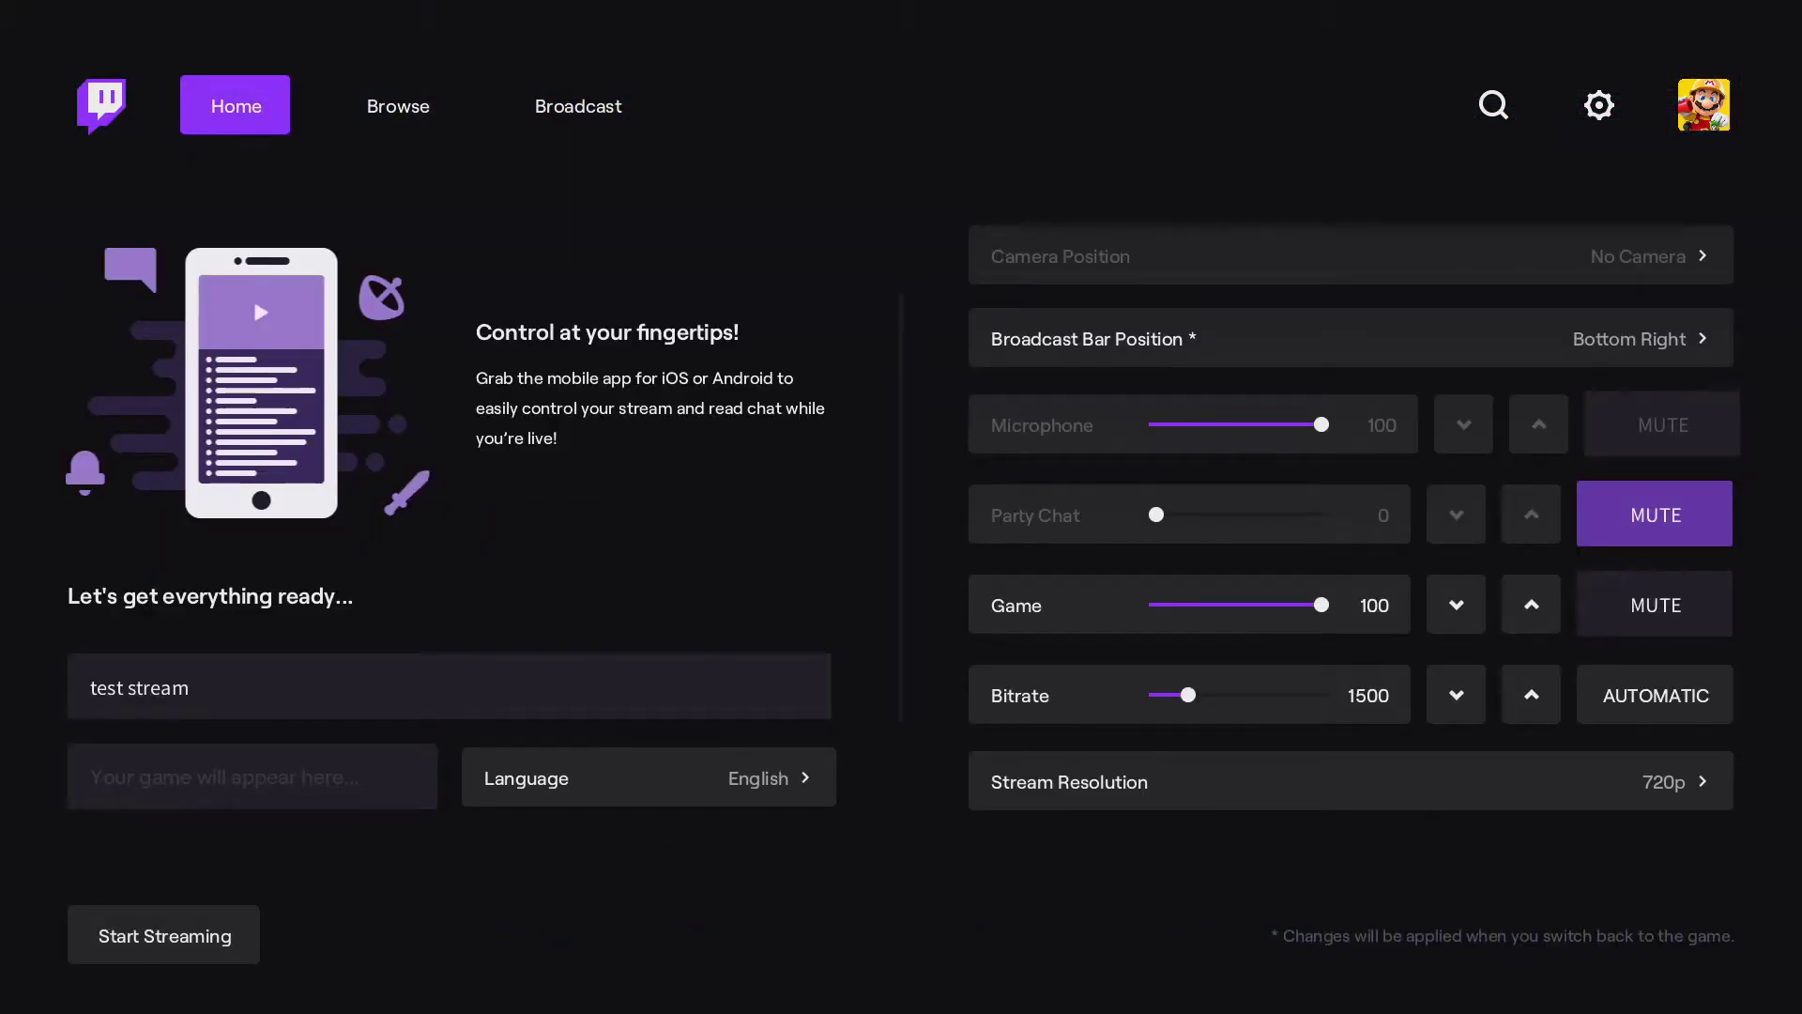
# - Look over the stream title, language and broadcast bar position settings
pyautogui.press('Down')
pyautogui.press('Down')
pyautogui.press('Up')
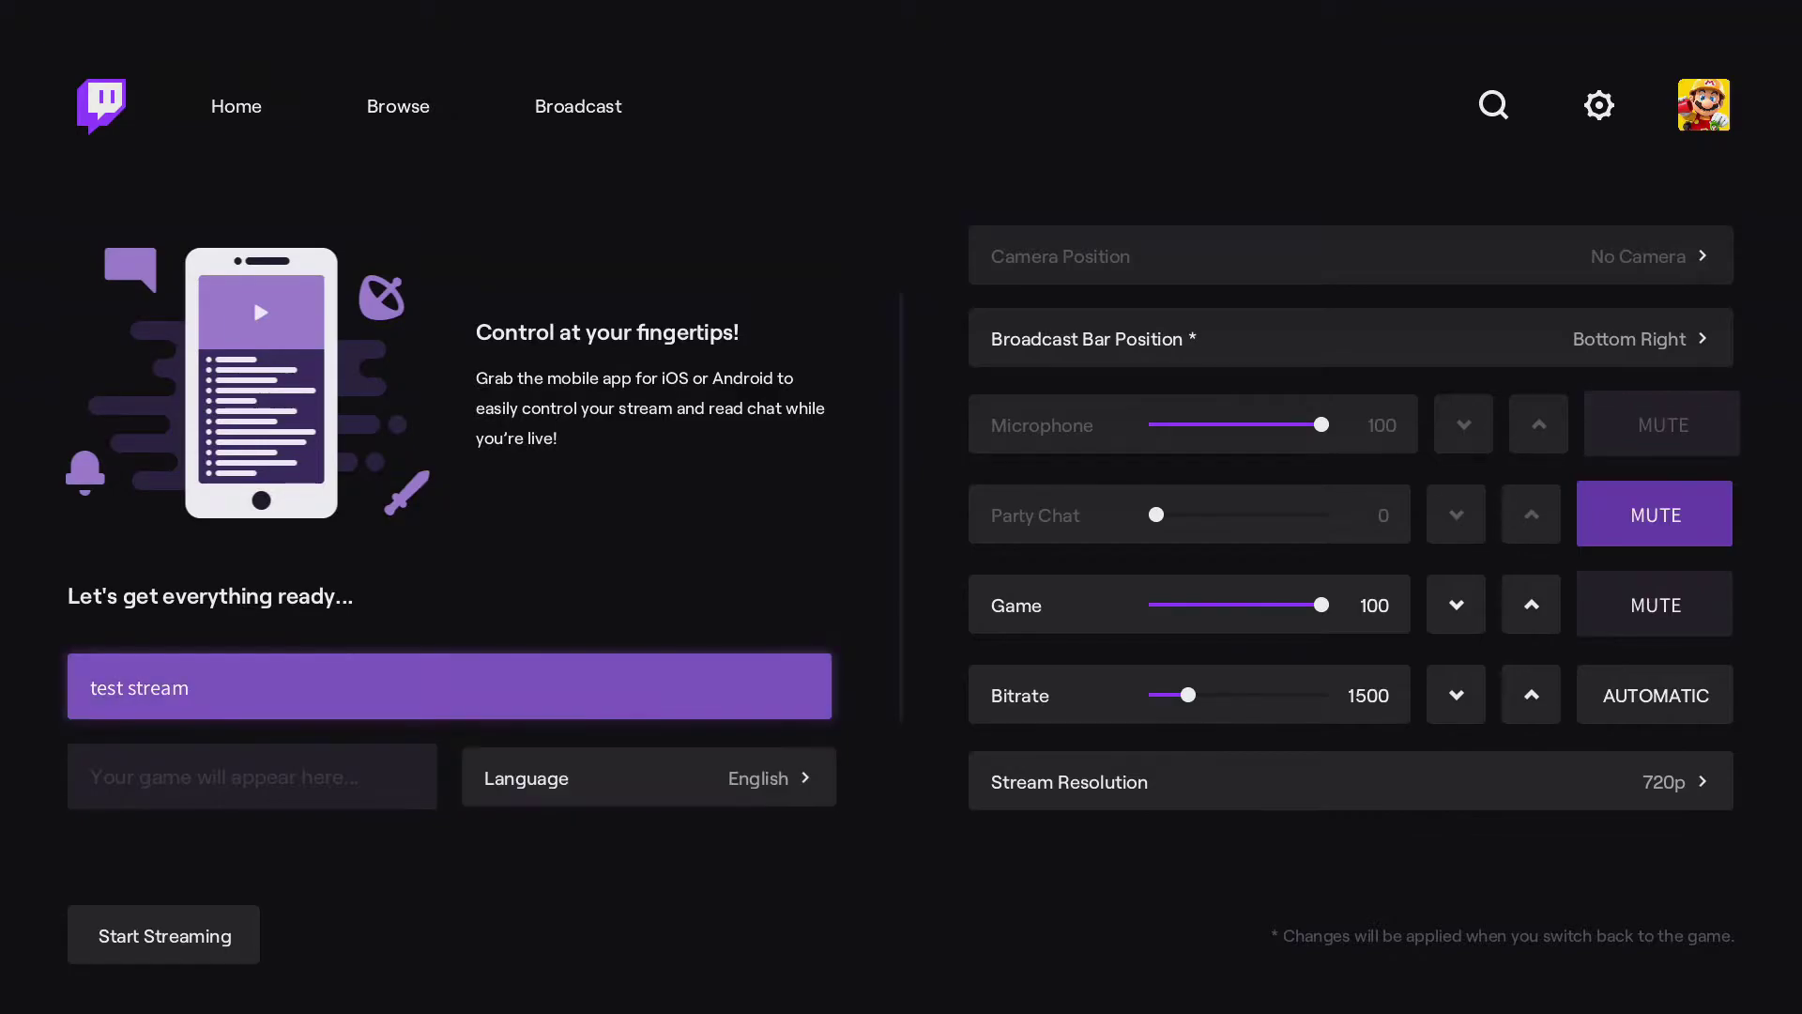
pyautogui.press('Down')
pyautogui.press('Right')
pyautogui.press('Up')
pyautogui.press('Up')
# - Unmute Party Chat in the stream's audio settings
pyautogui.press('Up')
pyautogui.press('Up')
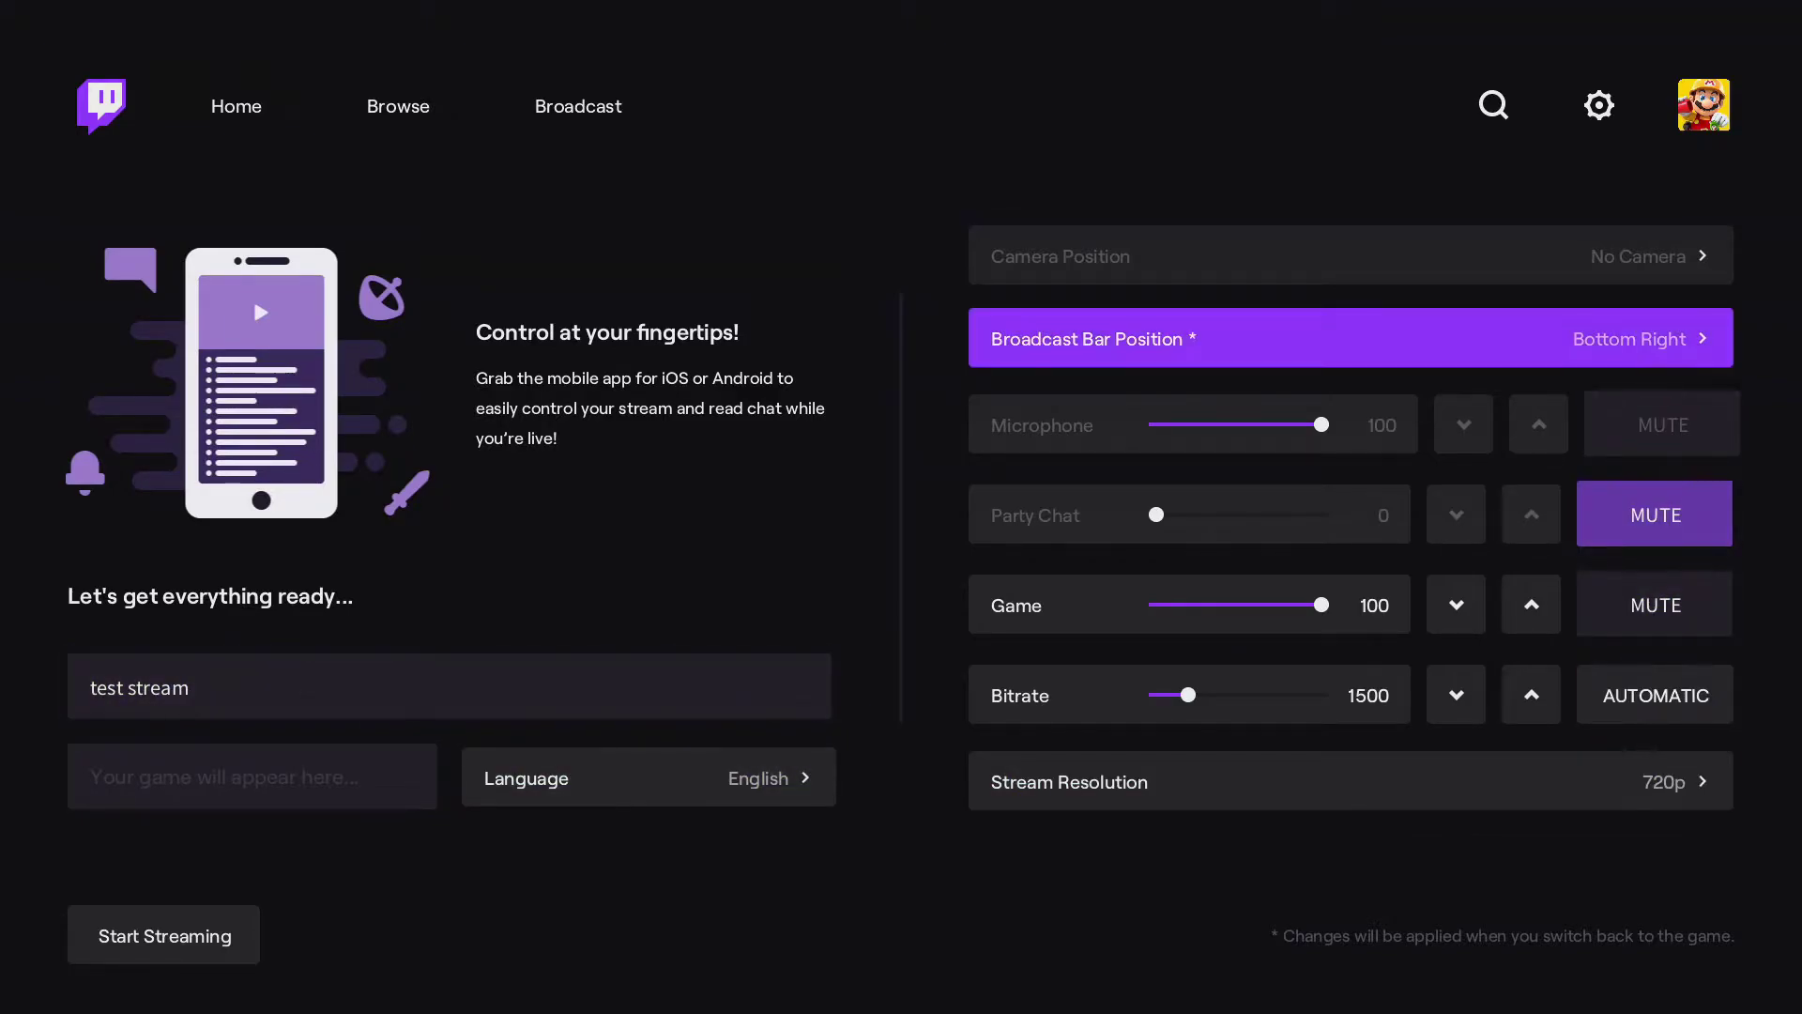
pyautogui.press('Down')
pyautogui.press('Down')
pyautogui.press('Up')
pyautogui.press('Return')
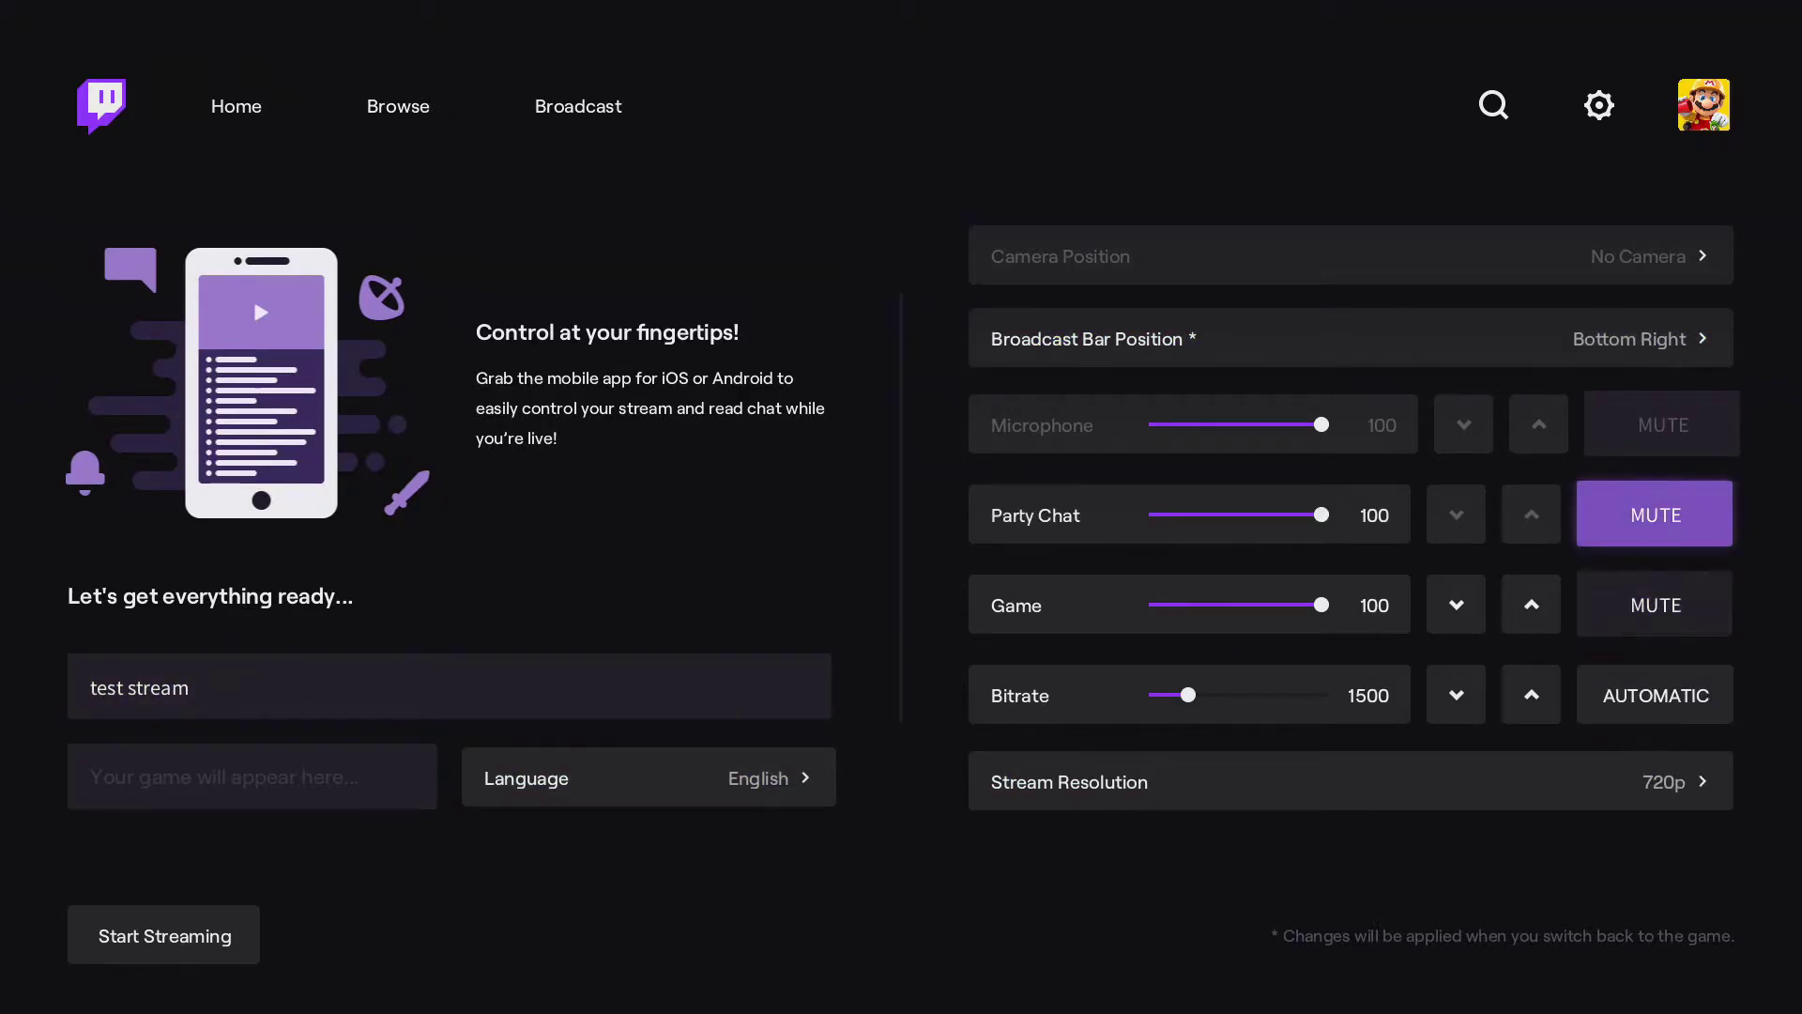
pyautogui.press('Left')
pyautogui.press('Up')
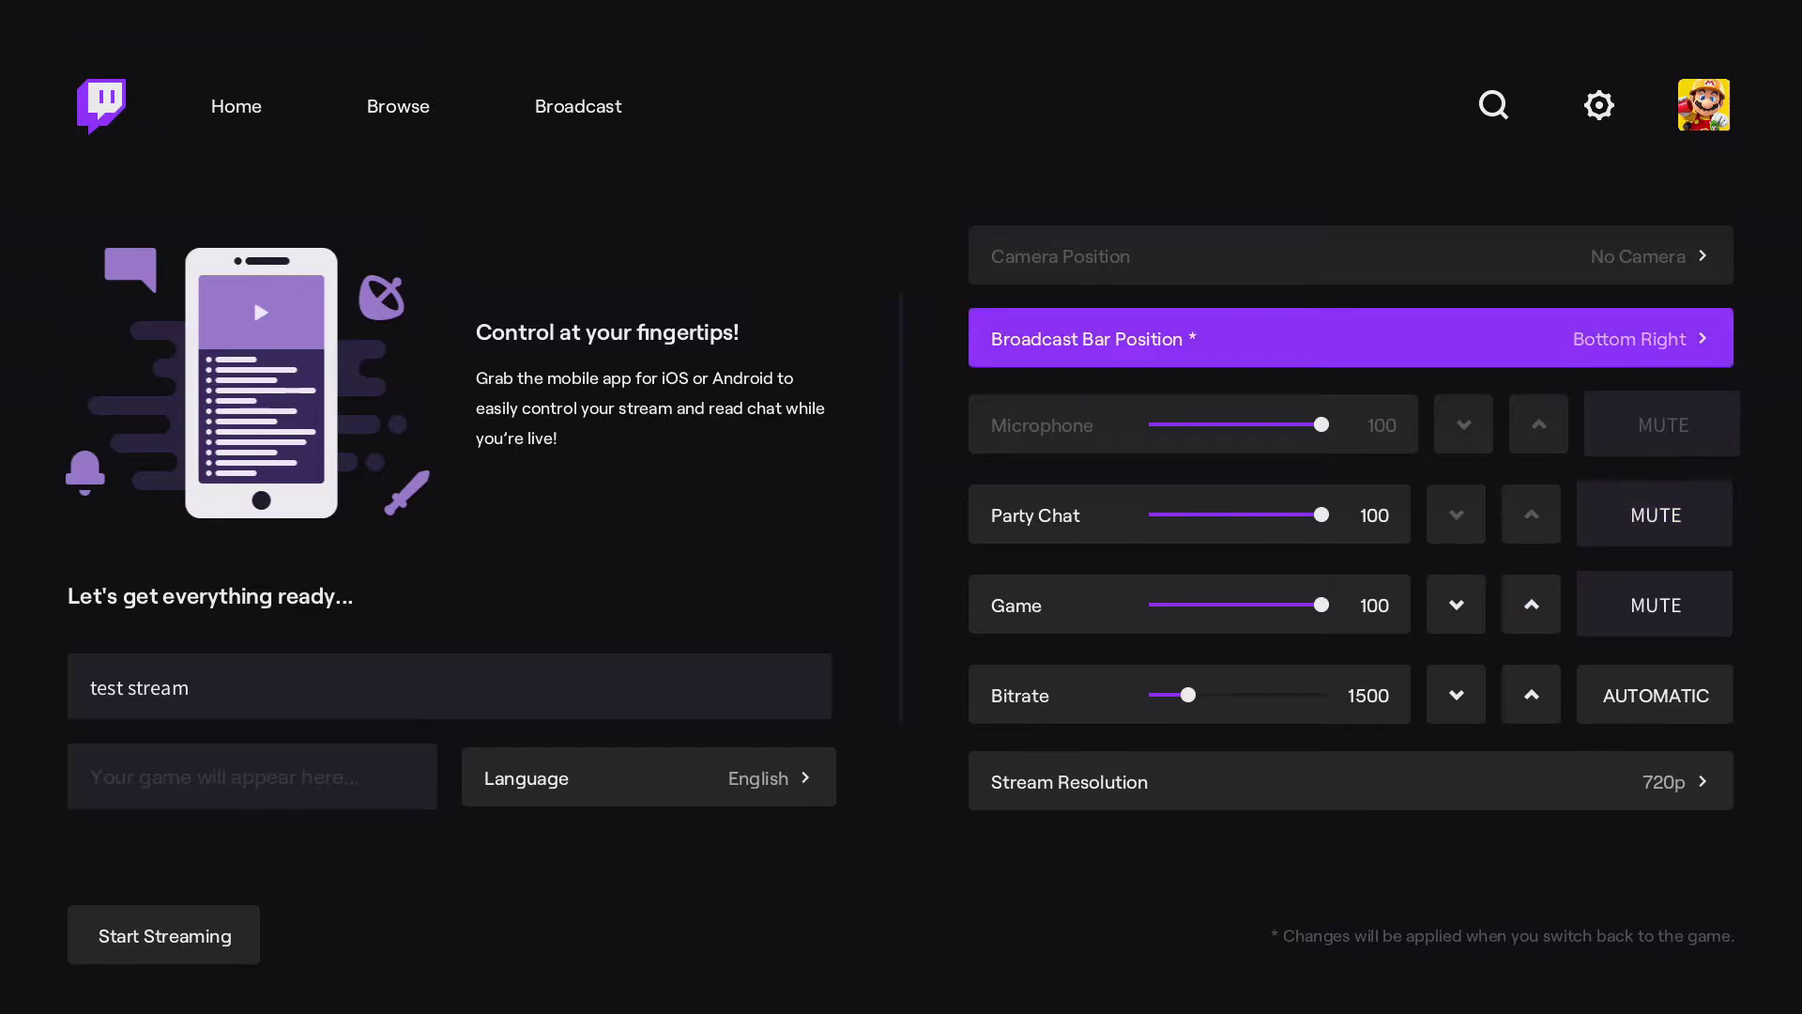
# - Lower the Game audio level to 60
pyautogui.press('Down')
pyautogui.press('Down')
pyautogui.press('Down')
pyautogui.press('Left')
pyautogui.press('Left')
pyautogui.press('Left')
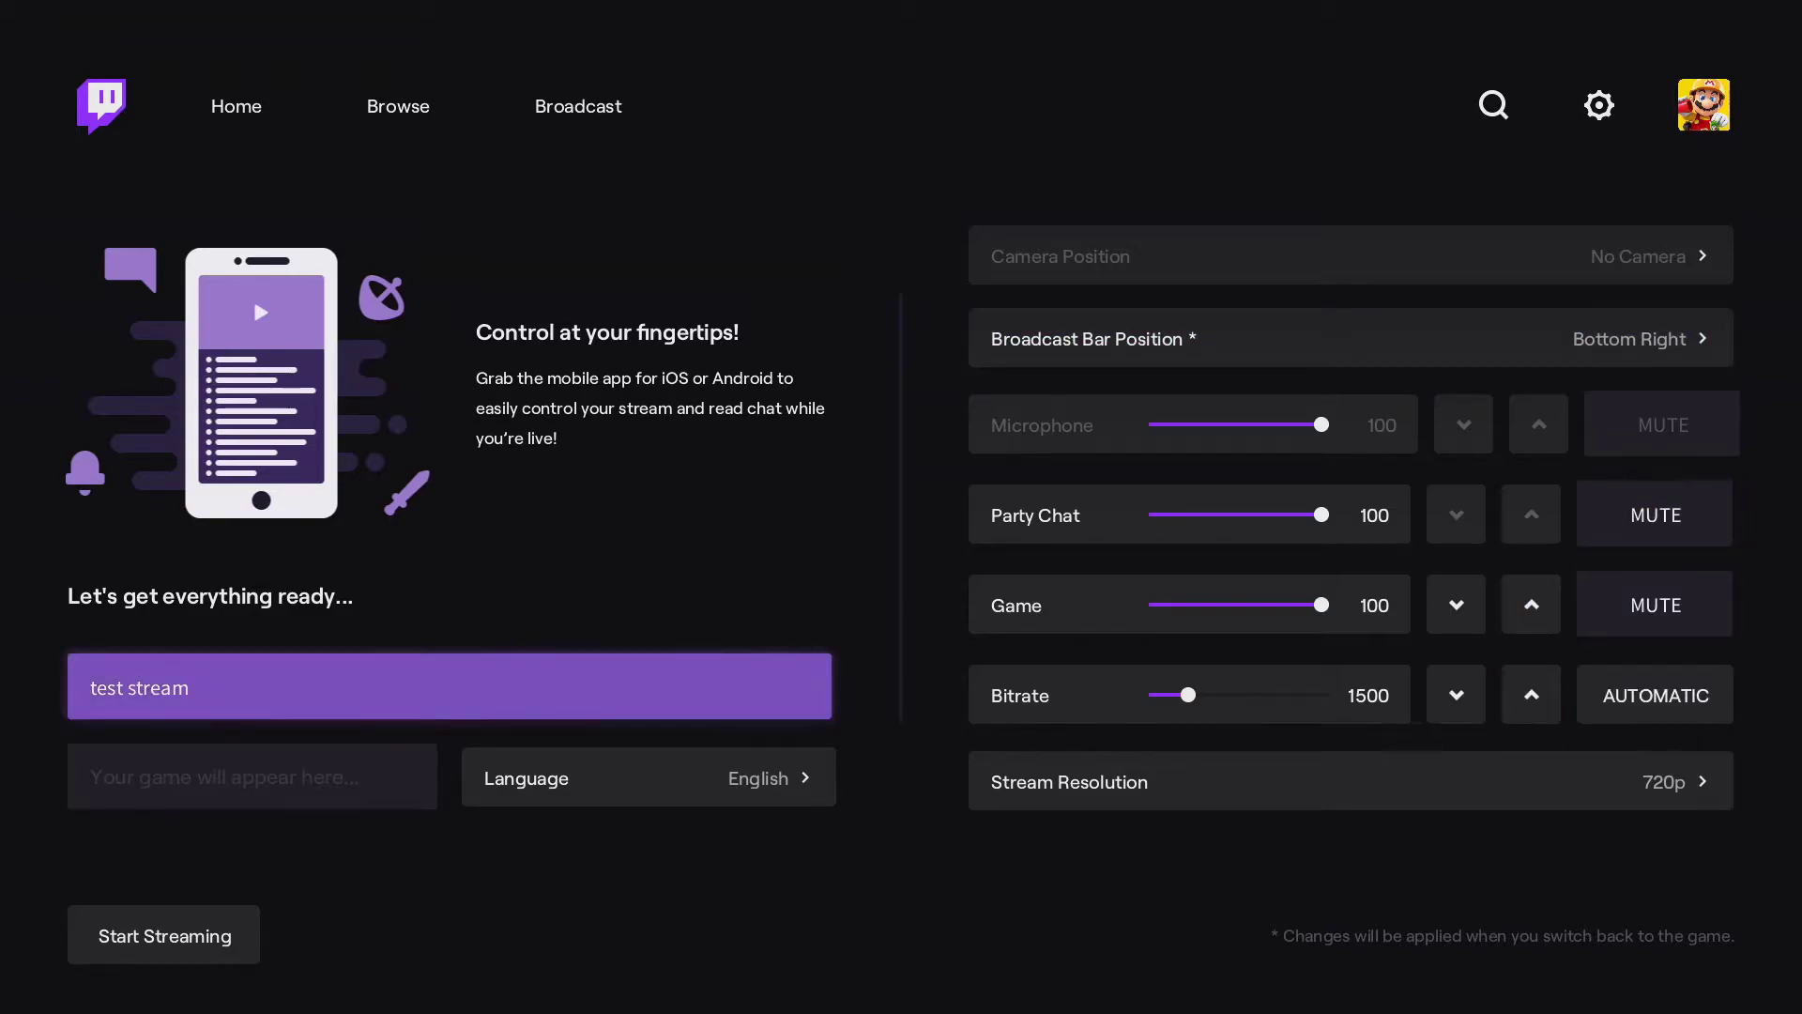
pyautogui.press('Right')
pyautogui.press('Up')
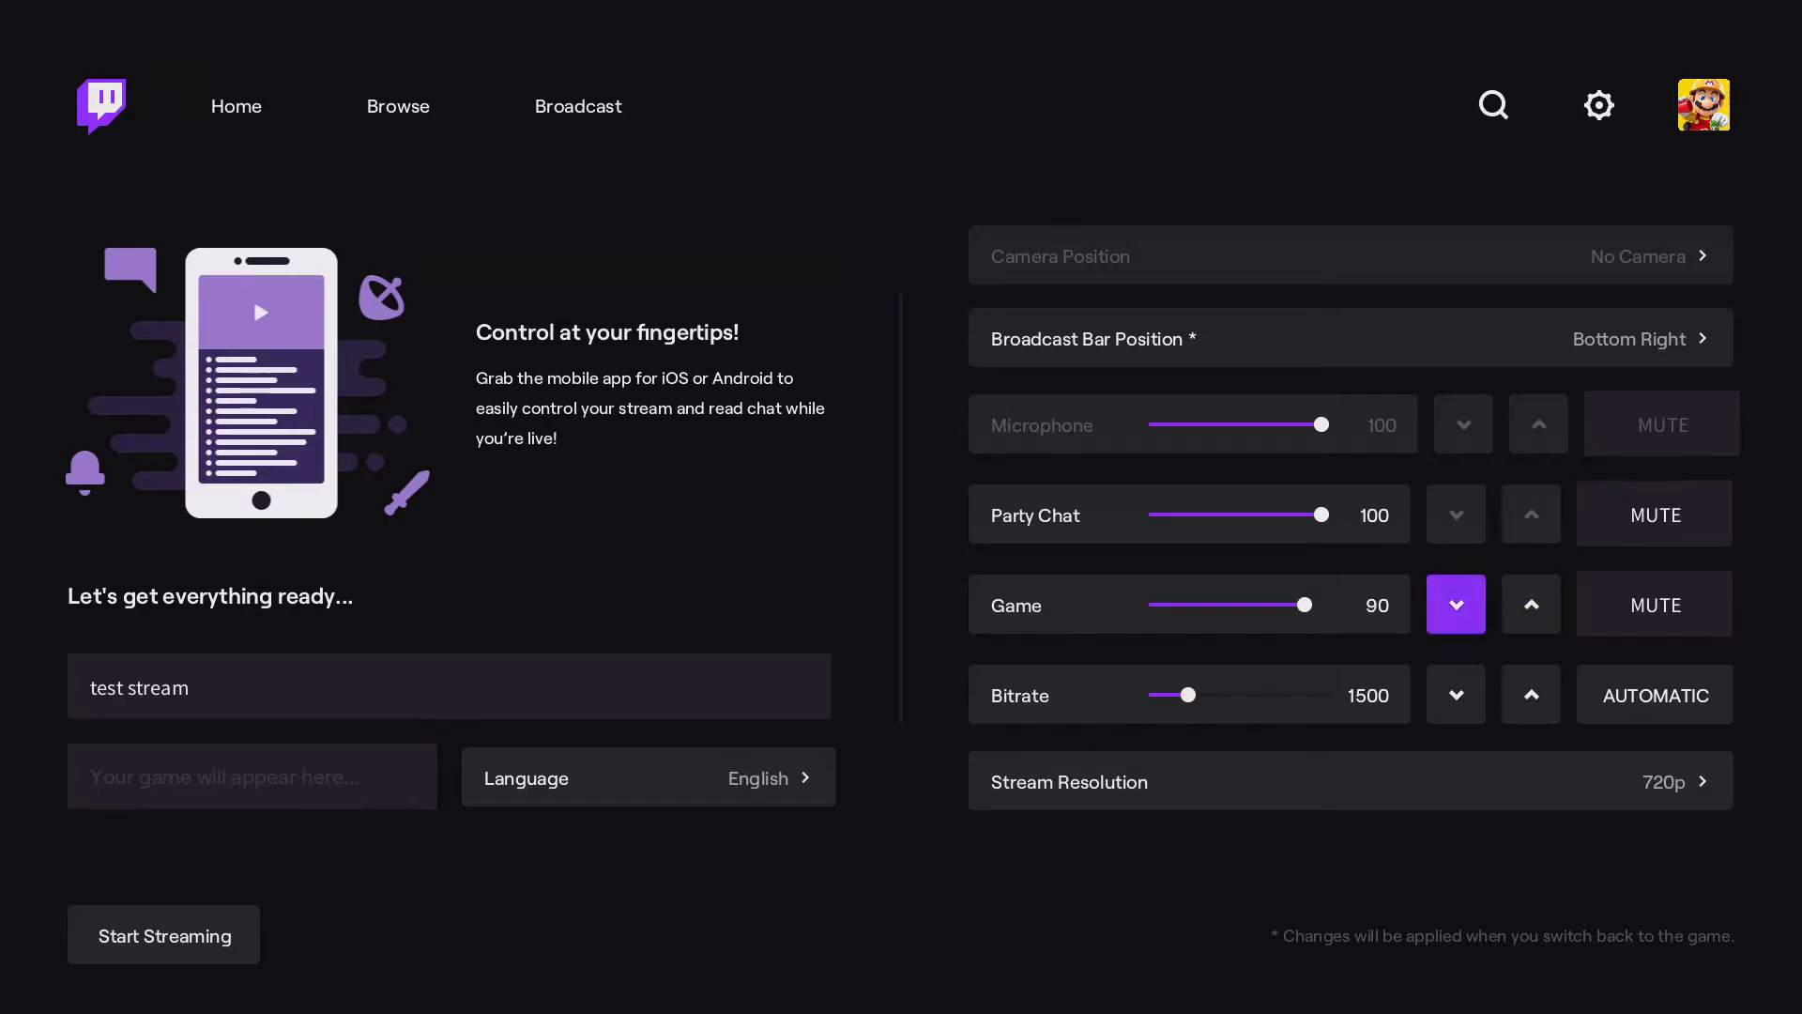
pyautogui.press('Left')
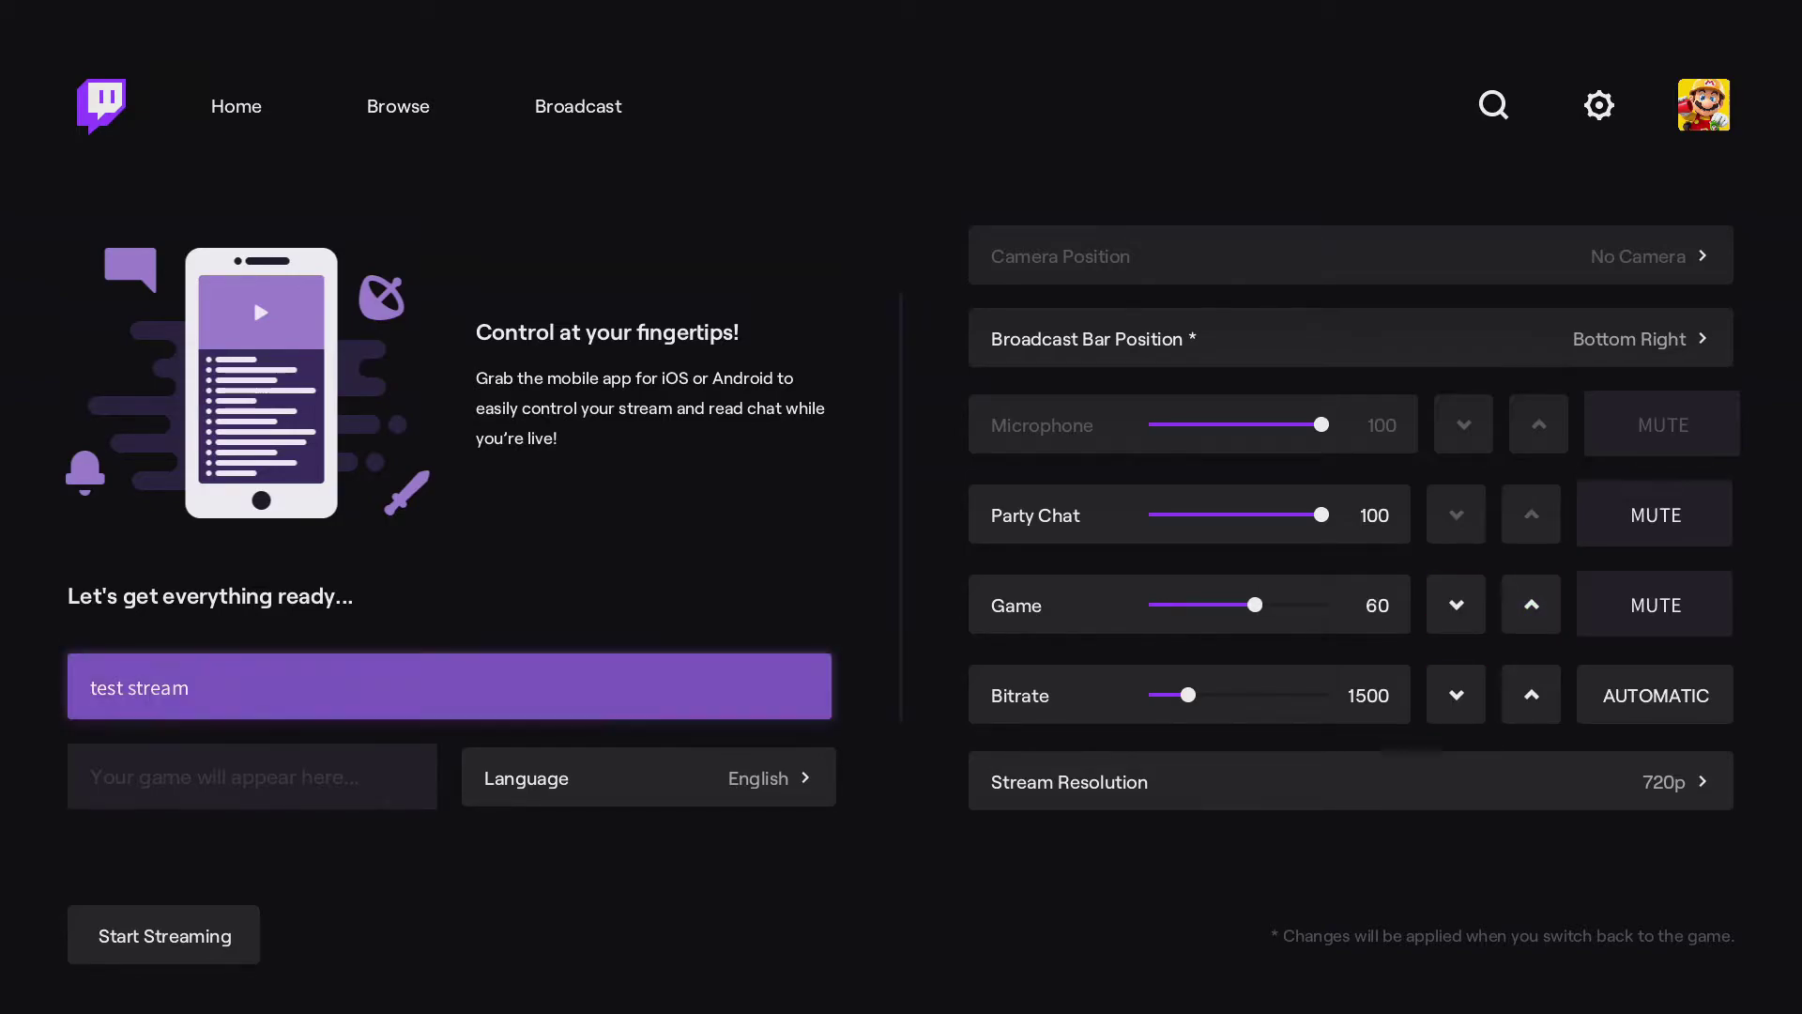
# - Set the stream bitrate with the automatic option
pyautogui.press('Right')
pyautogui.press('Right')
pyautogui.press('Right')
pyautogui.press('Return')
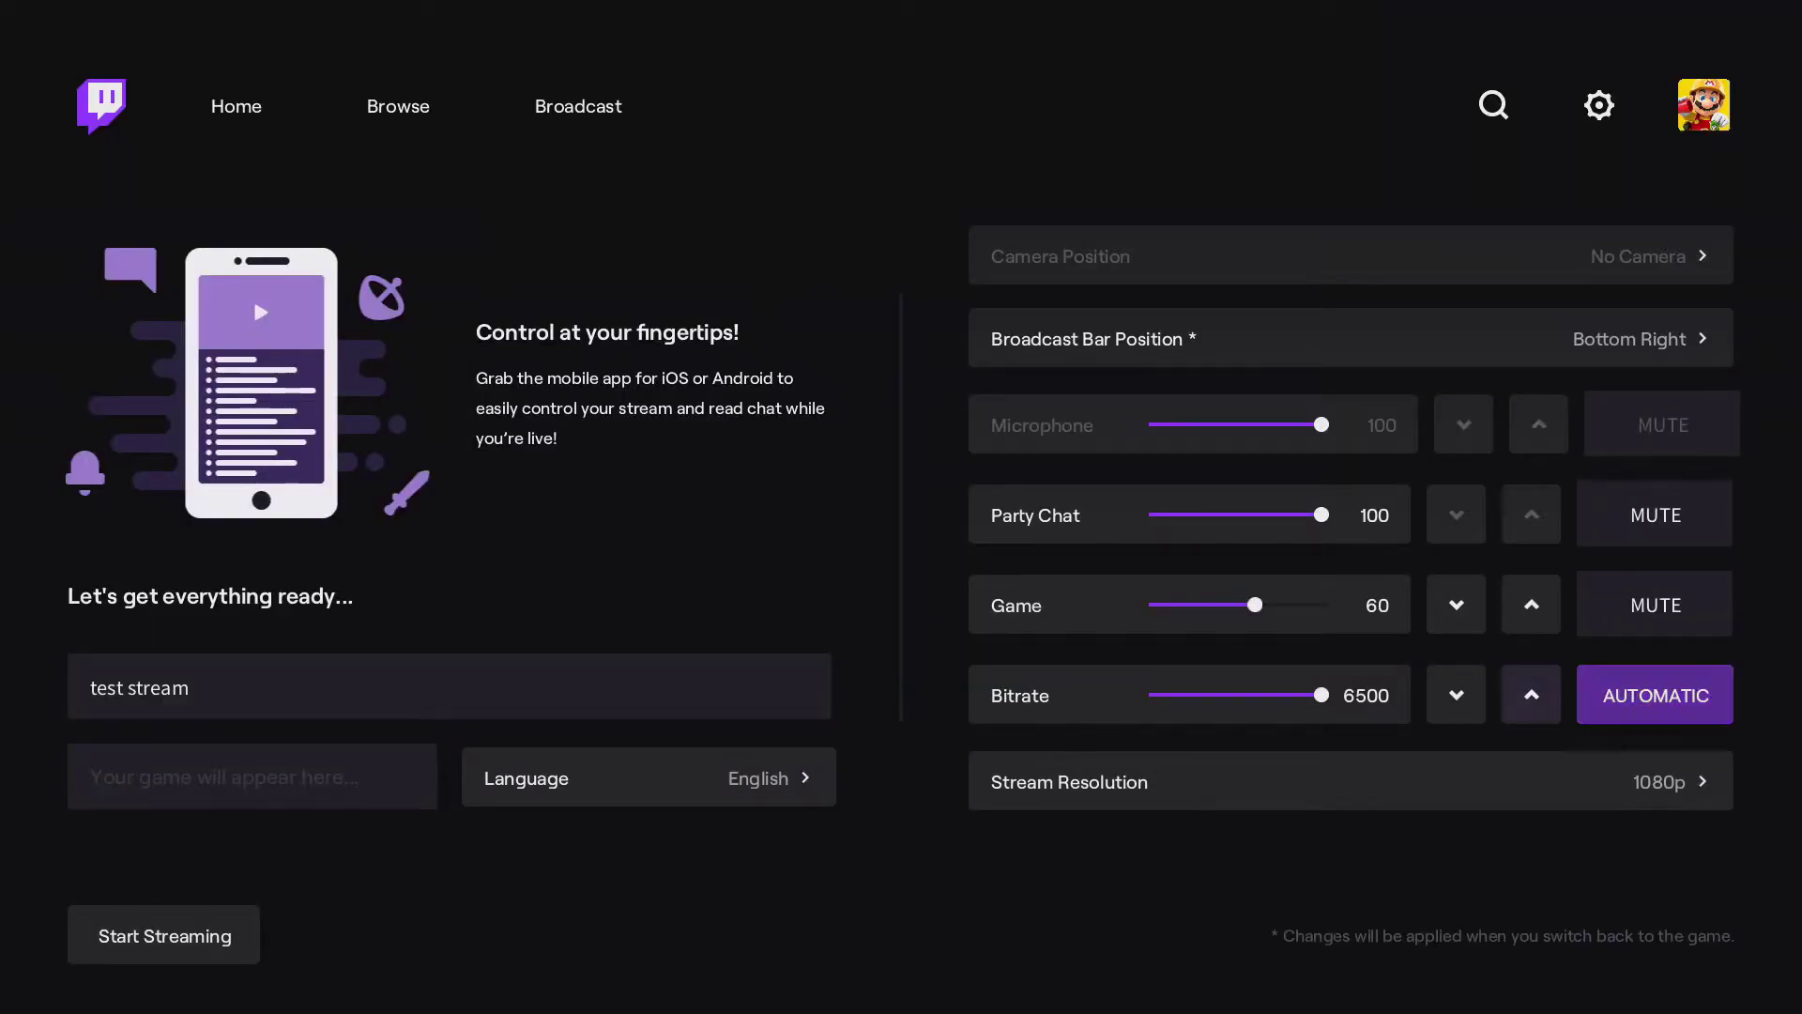
# - Lower the stream bitrate manually to 3200
pyautogui.press('Left')
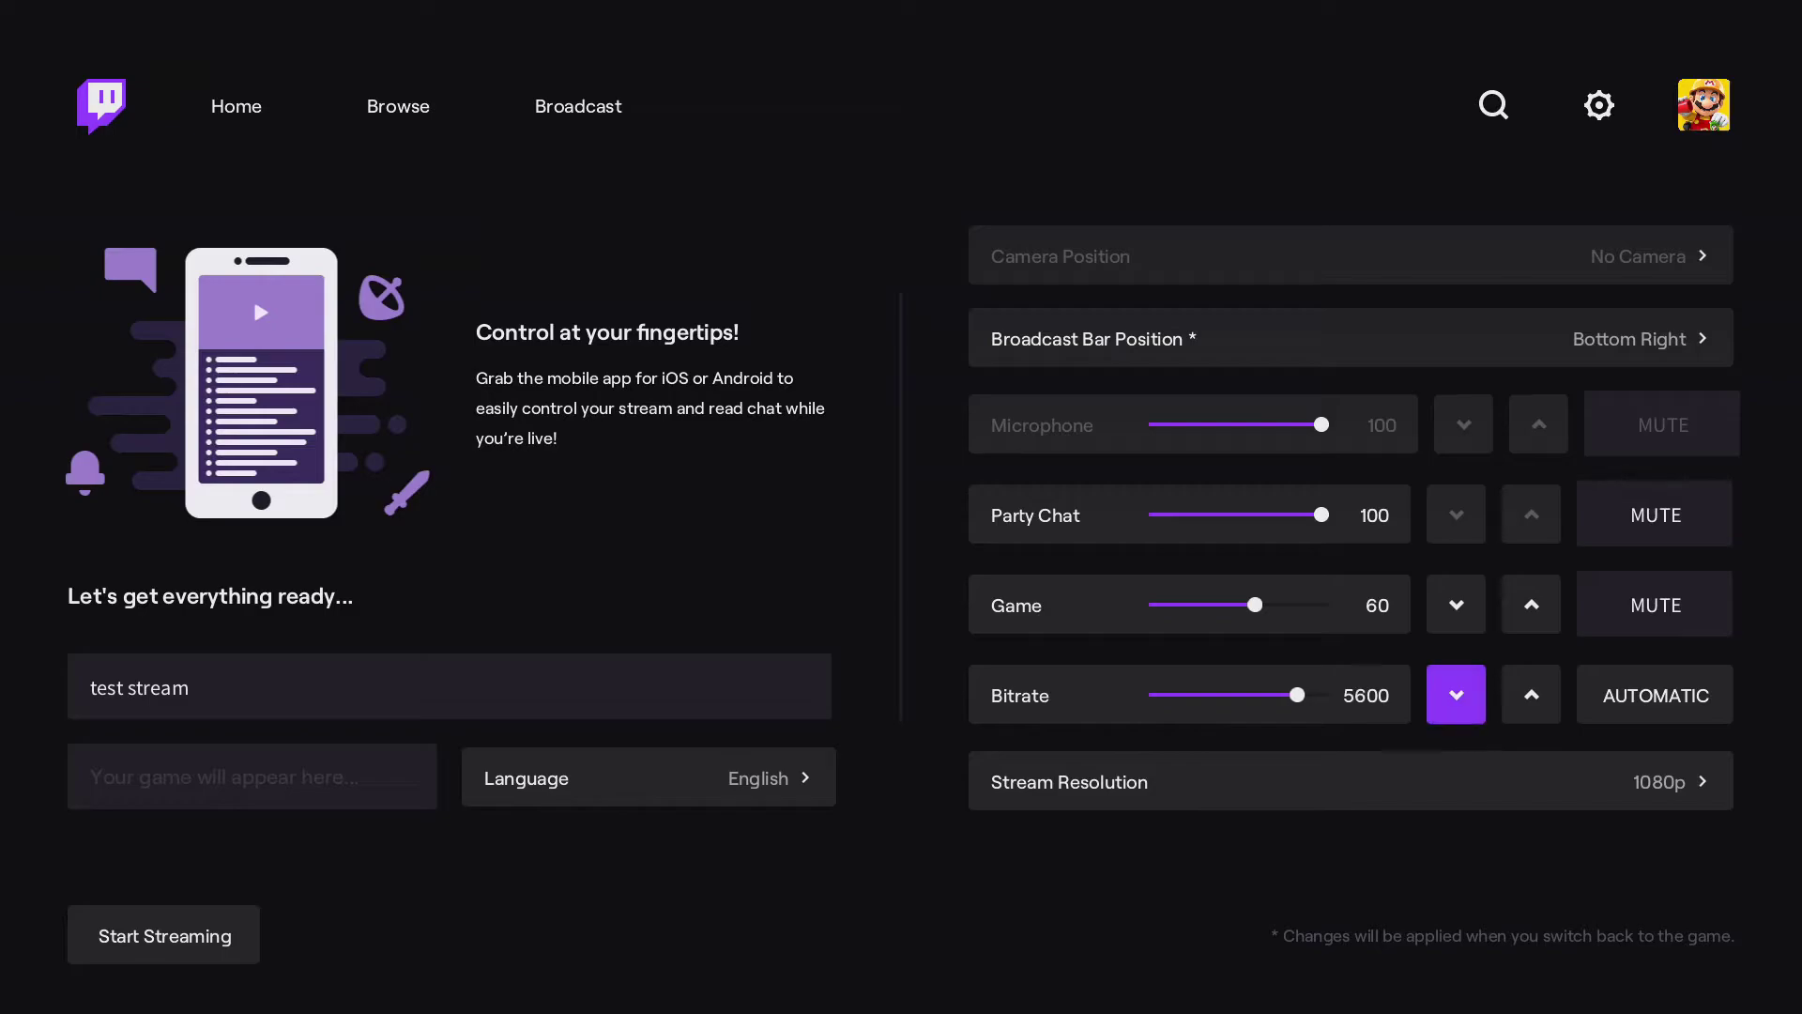
pyautogui.press('Return')
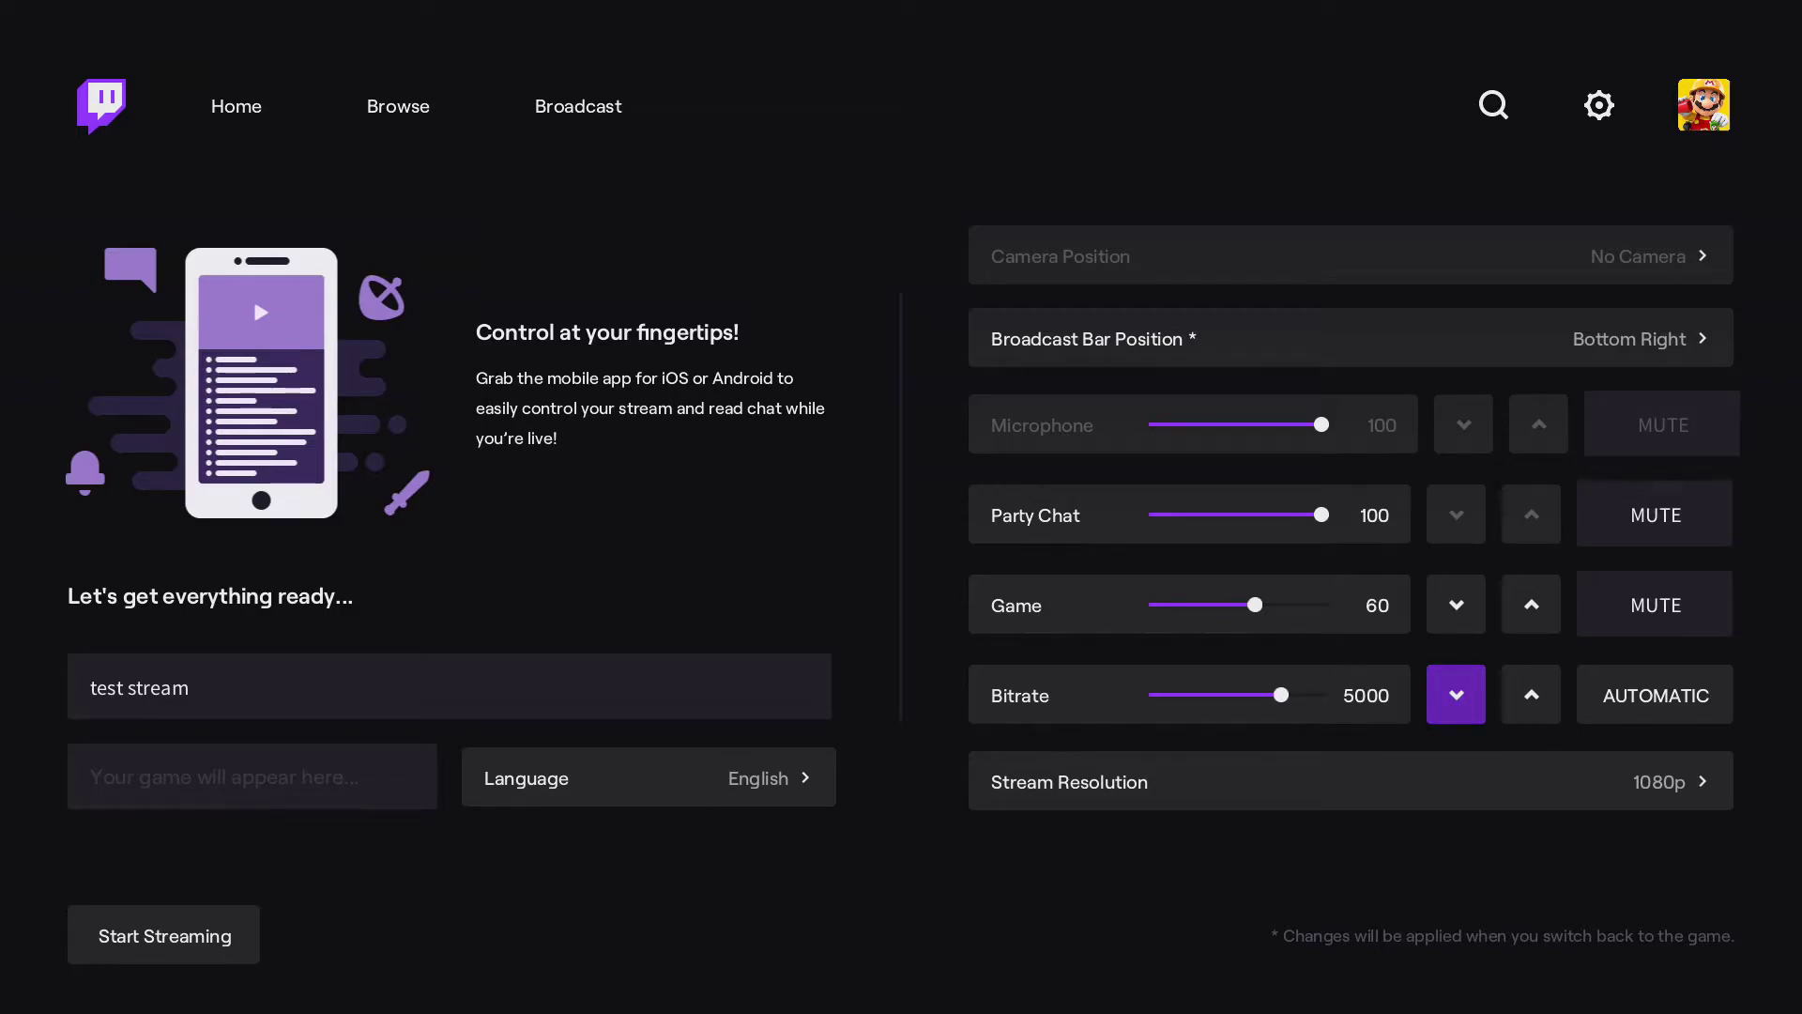
pyautogui.press('Return')
pyautogui.press('Return')
pyautogui.press('Return')
pyautogui.press('Return')
pyautogui.press('Return')
pyautogui.press('Return')
pyautogui.press('Return')
pyautogui.press('Return')
pyautogui.press('Return')
pyautogui.press('Return')
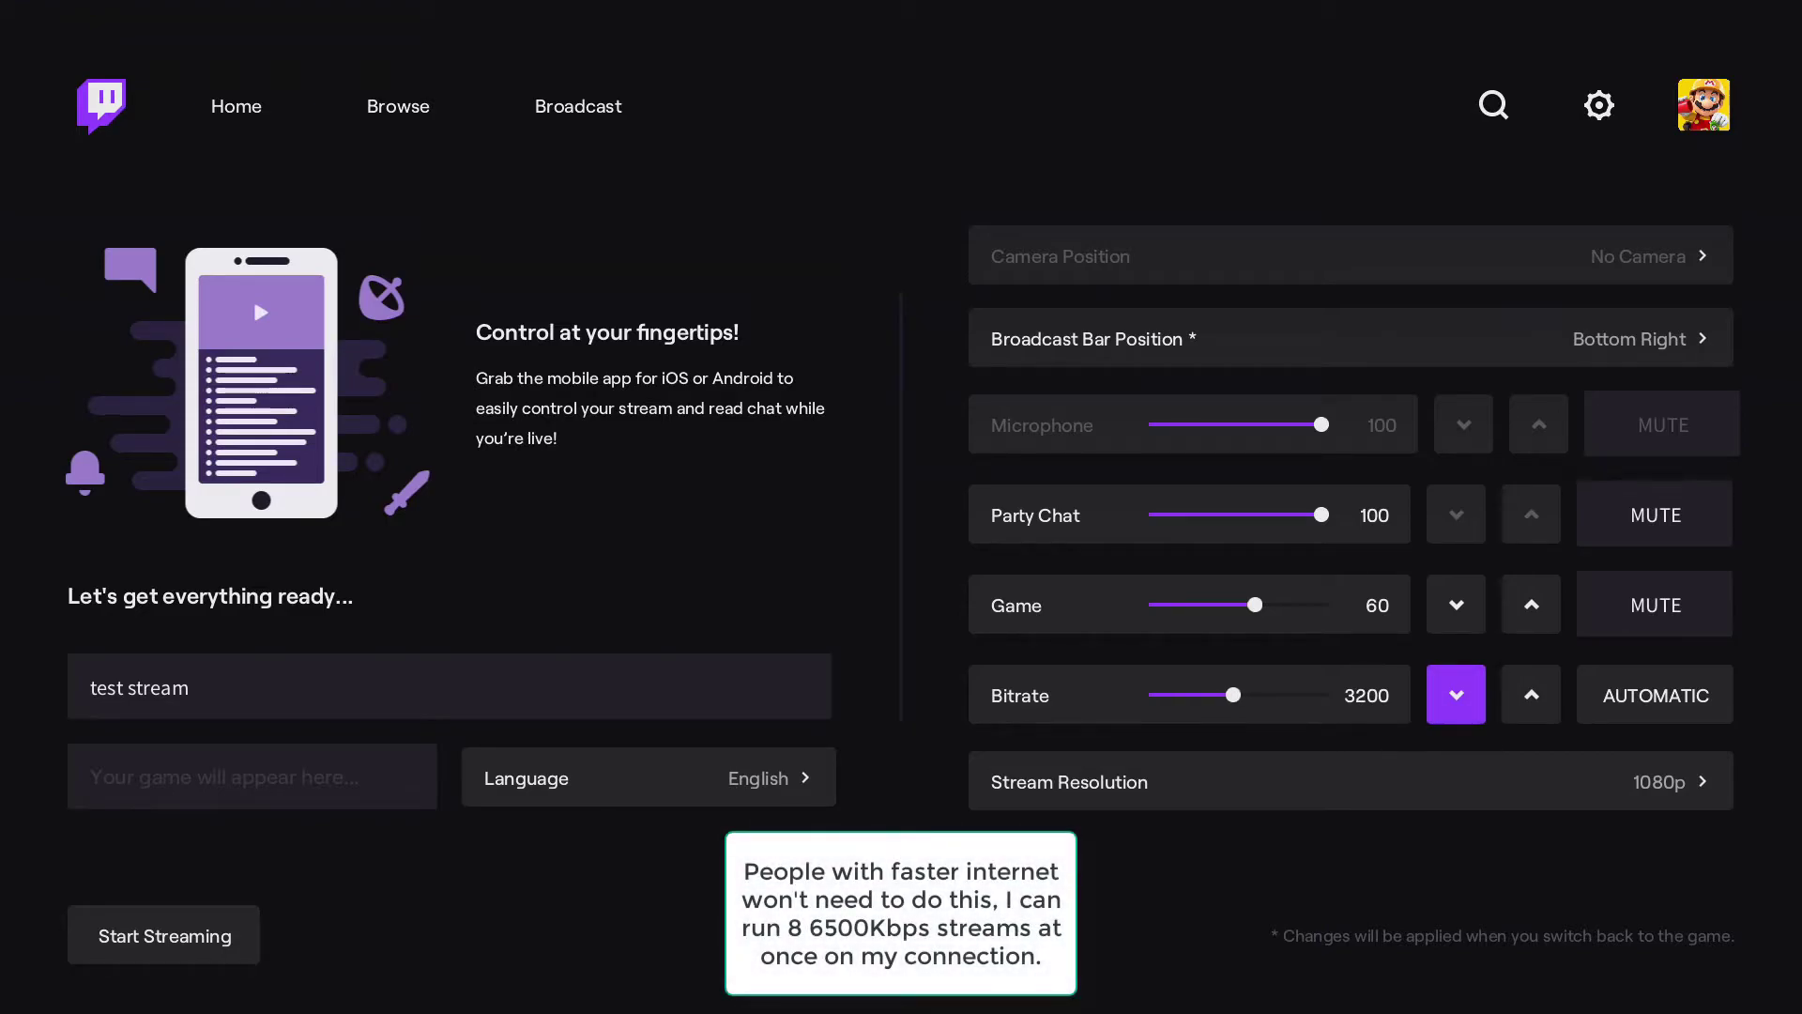
# - Set the stream resolution to 720p
pyautogui.press('Down')
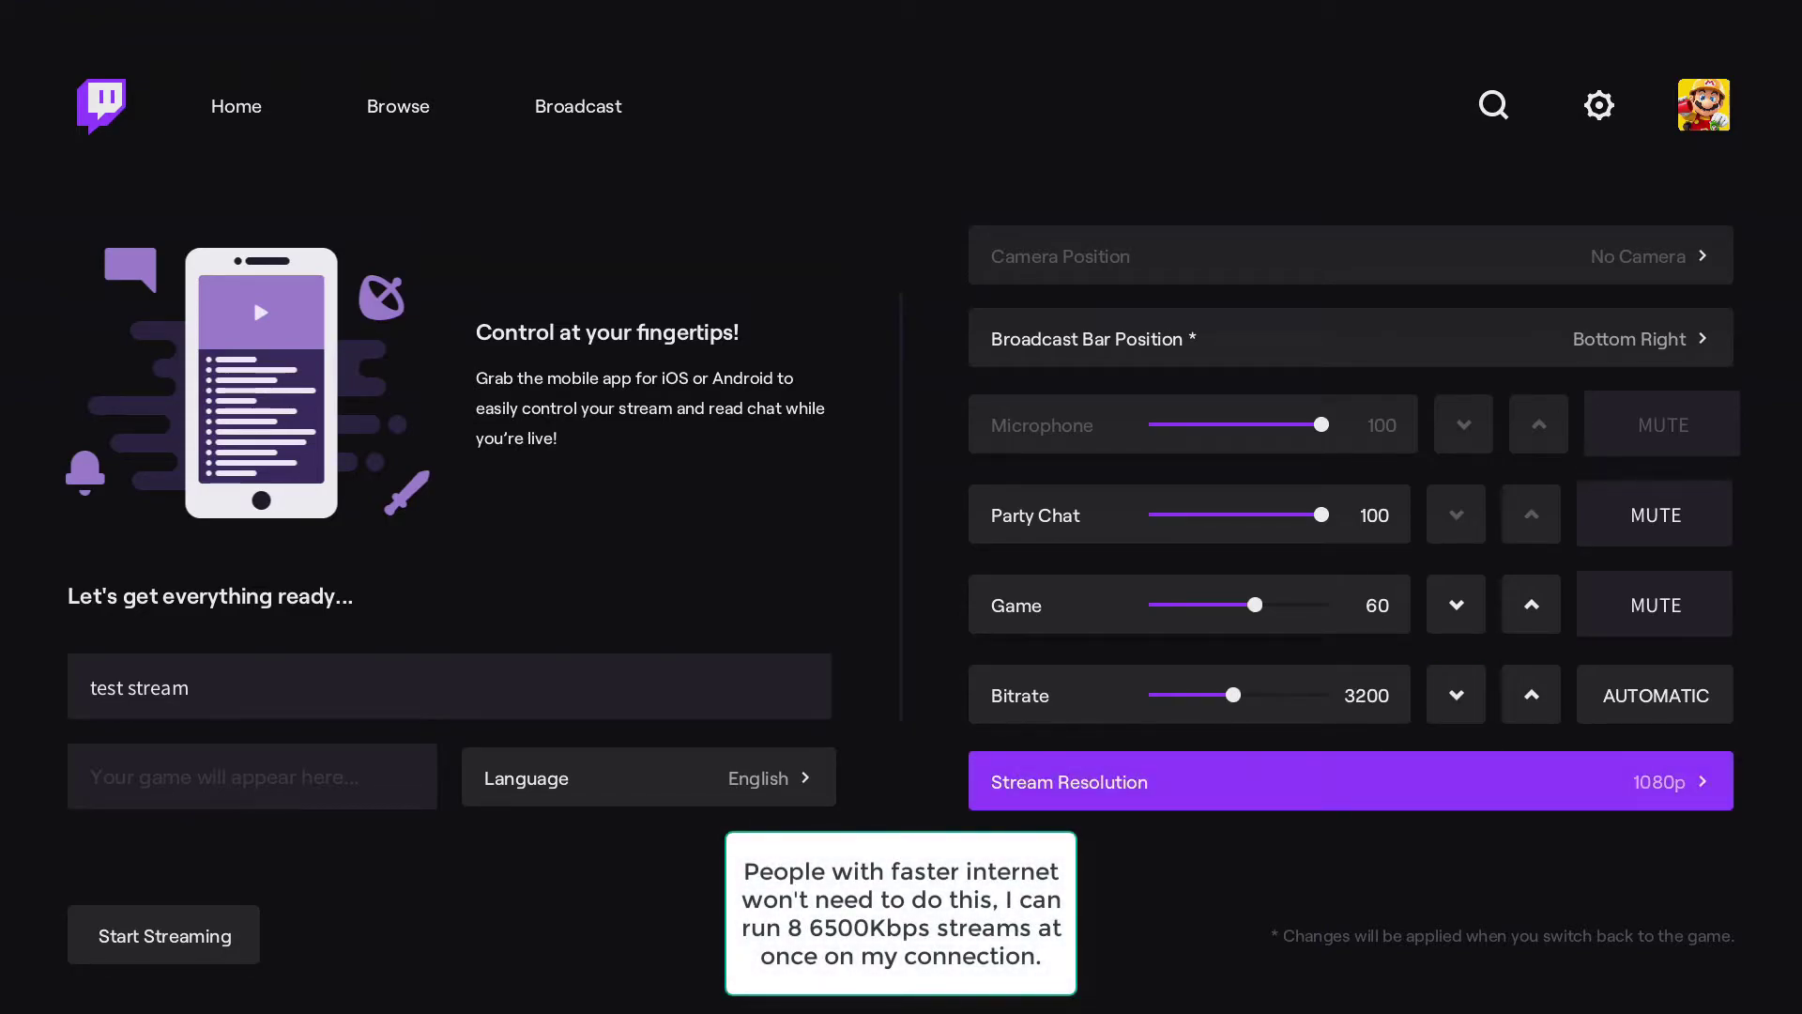
pyautogui.press('Return')
pyautogui.press('Down')
pyautogui.press('Return')
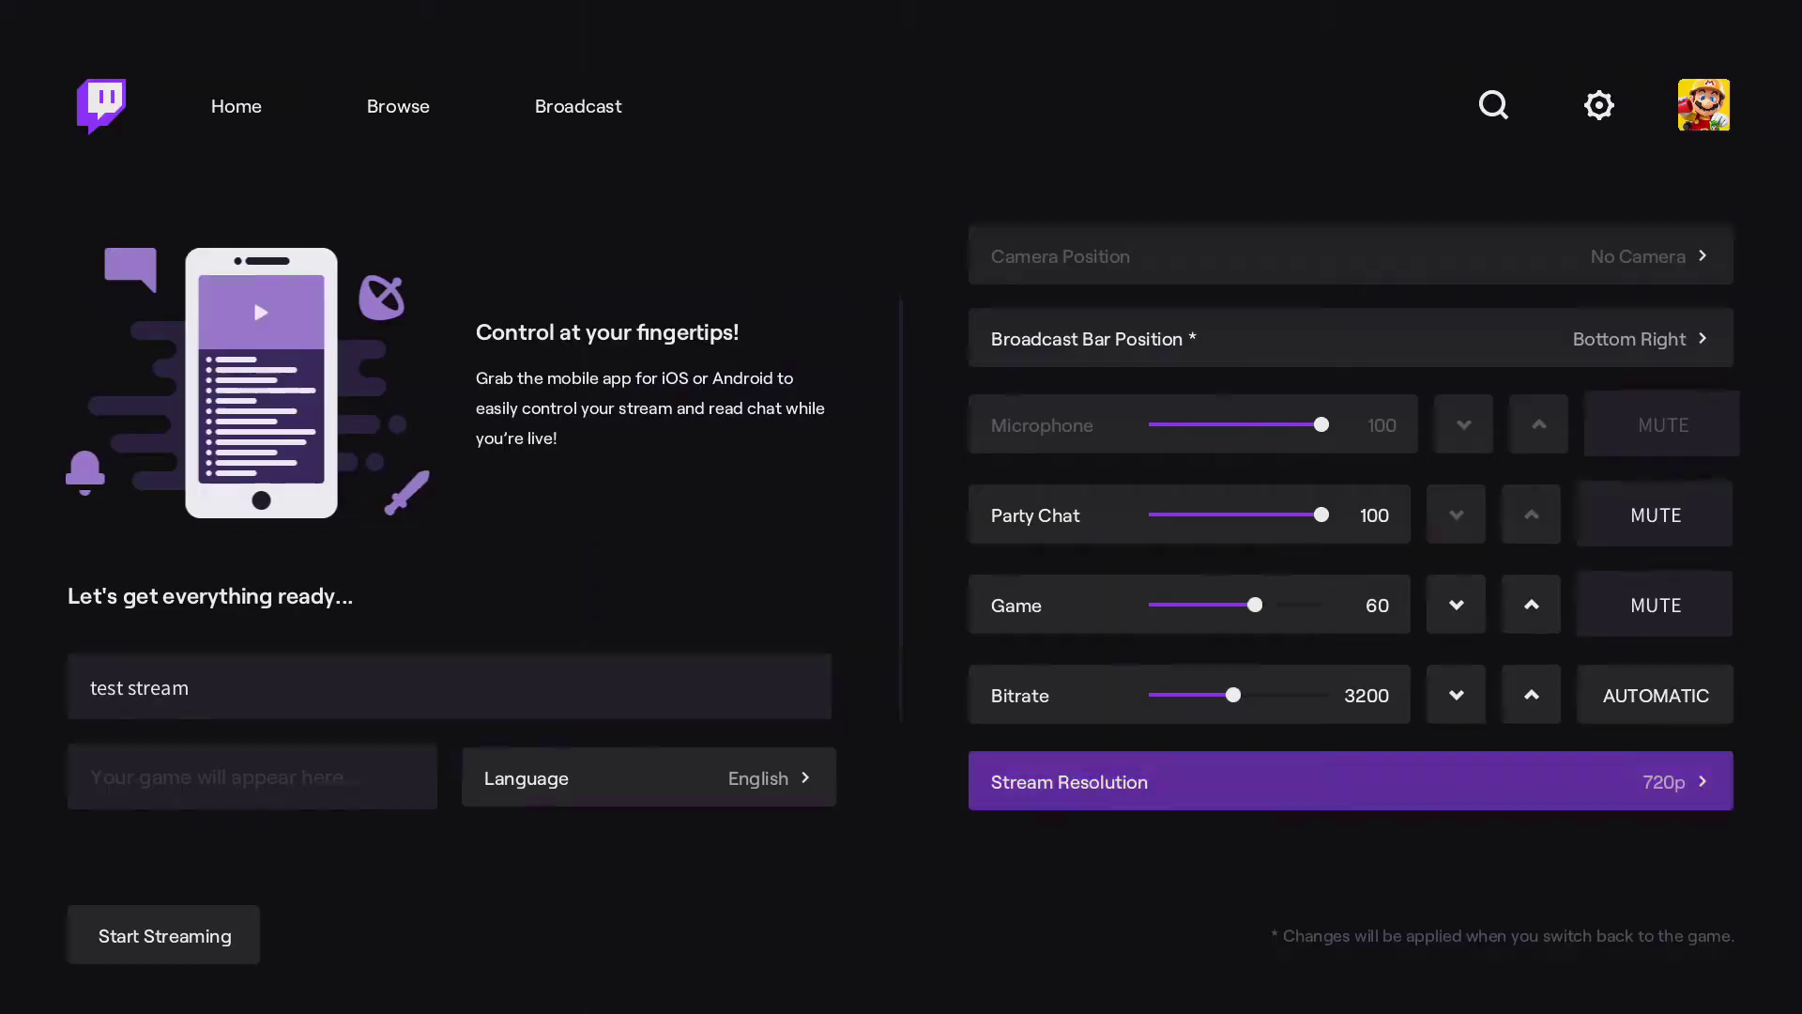
# - Review the stream title field and the setup options around it
pyautogui.press('Up')
pyautogui.press('Left')
pyautogui.press('Left')
pyautogui.press('Left')
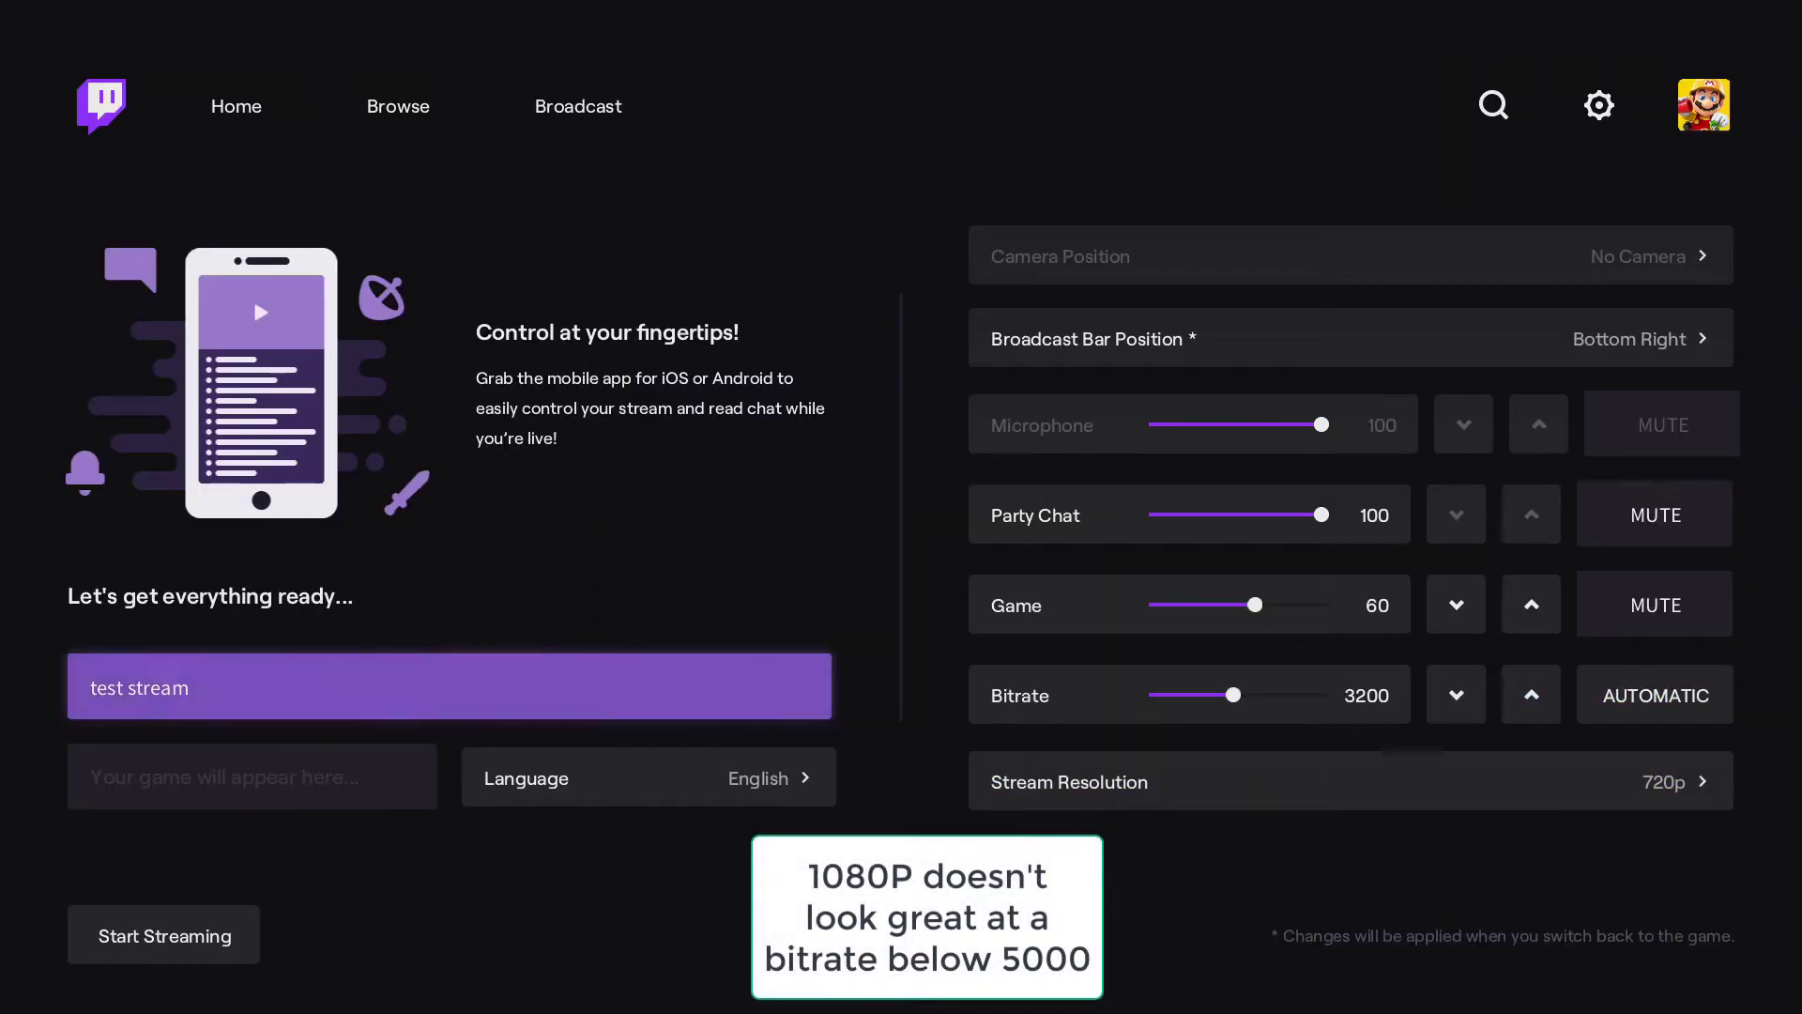
pyautogui.press('Right')
pyautogui.press('Left')
pyautogui.press('Down')
pyautogui.press('Up')
pyautogui.press('Return')
pyautogui.press('Down')
pyautogui.press('Up')
pyautogui.press('Escape')
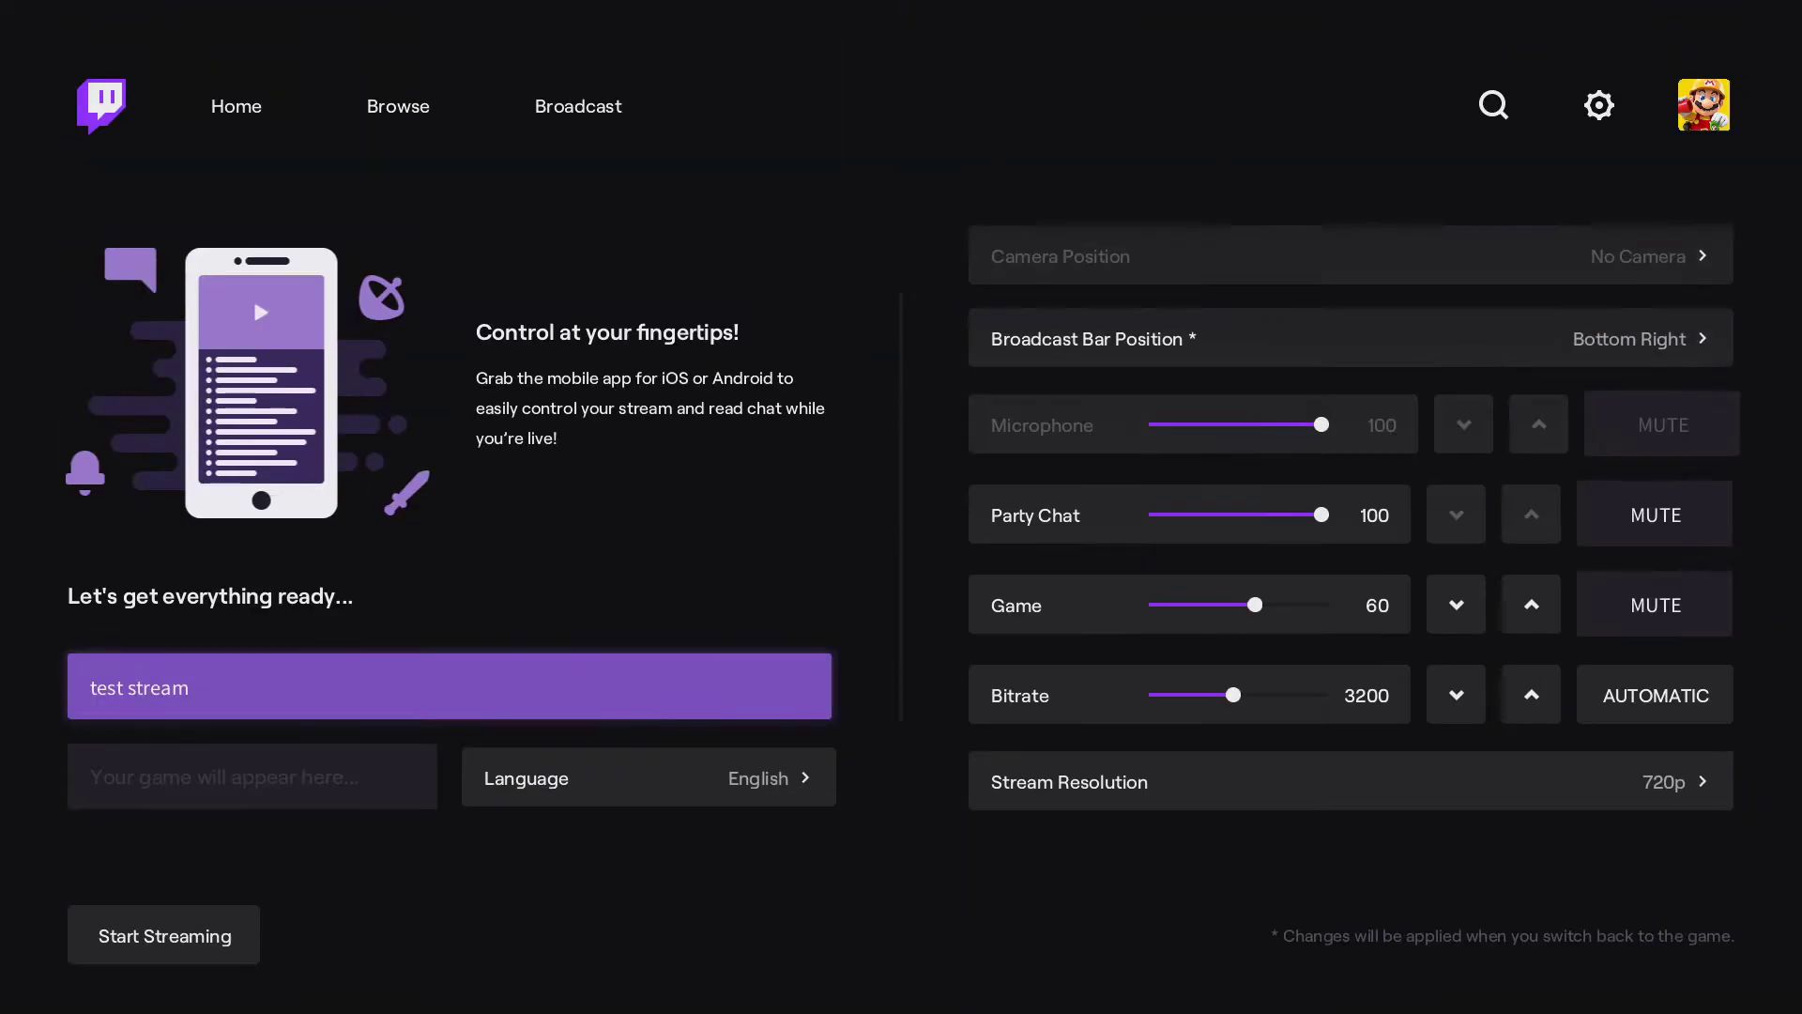
# - Start streaming the test stream with the configured broadcast settings
pyautogui.press('Down')
pyautogui.press('Right')
pyautogui.press('Down')
pyautogui.press('Return')
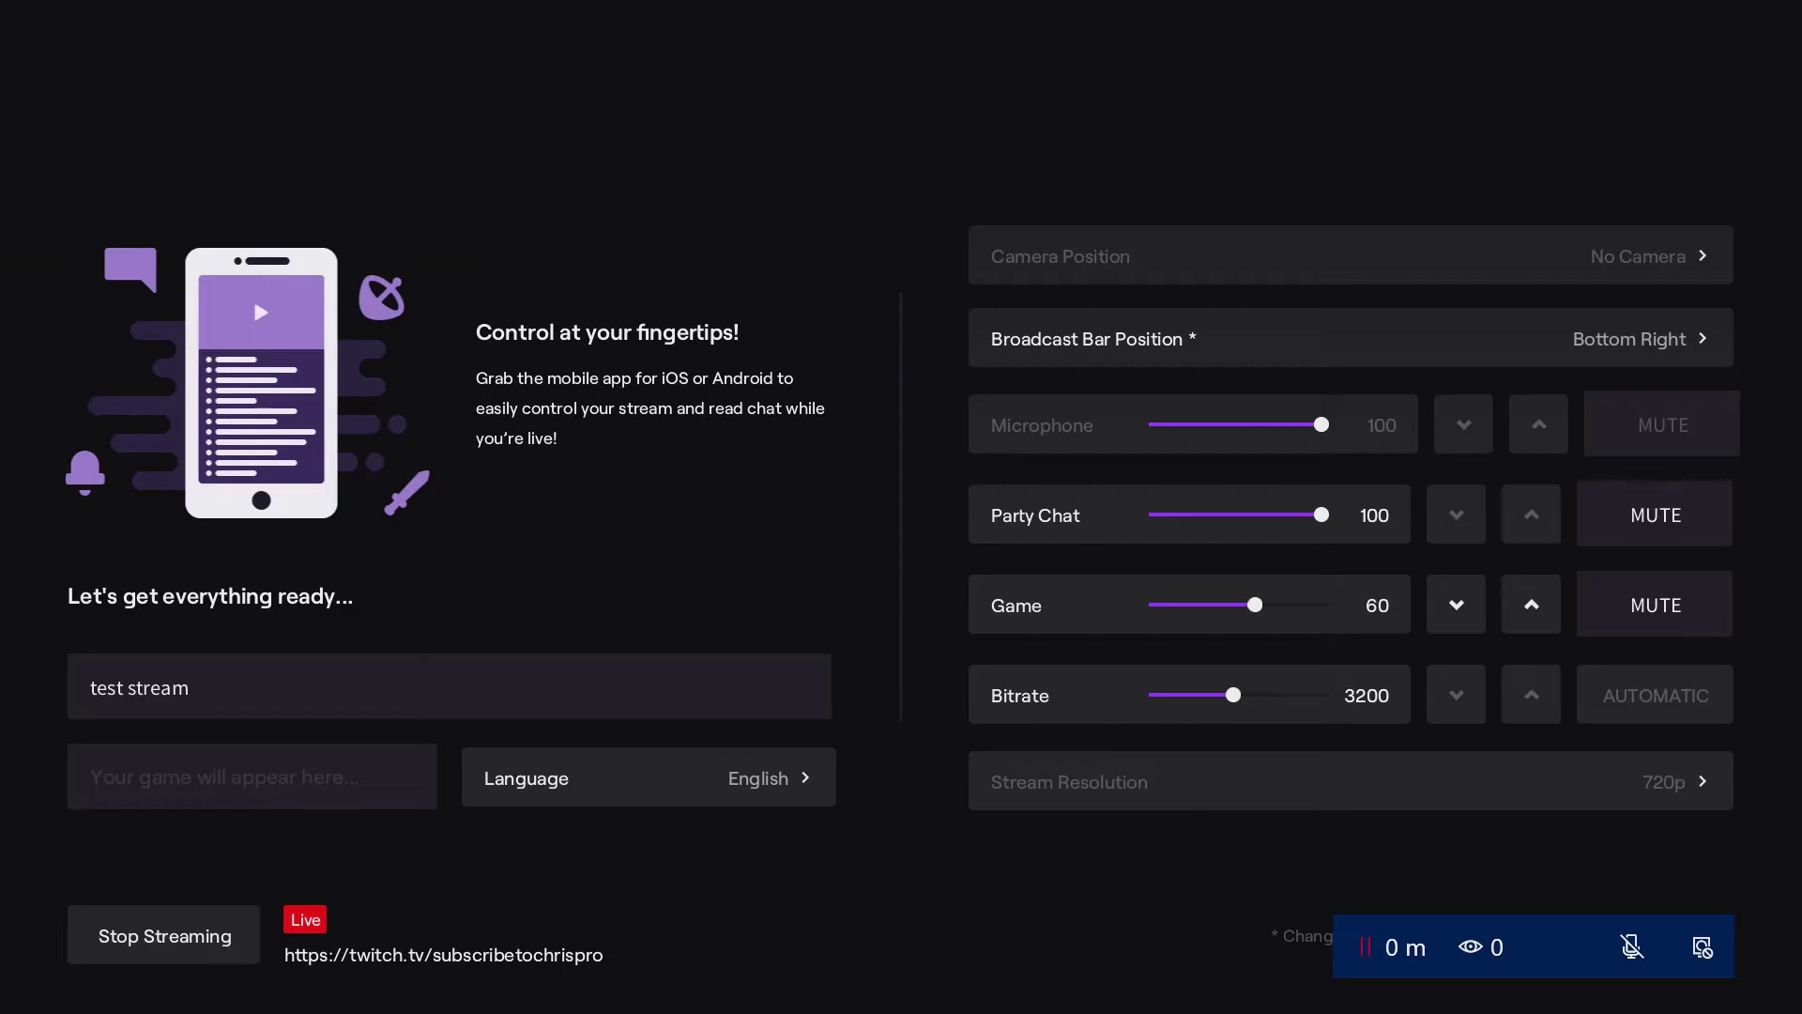
# - Launch Minecraft: Xbox One Edition from the pinned games in the console's games and apps library
pyautogui.press('super')
pyautogui.press('Down')
pyautogui.press('Down')
pyautogui.press('Up')
pyautogui.press('Up')
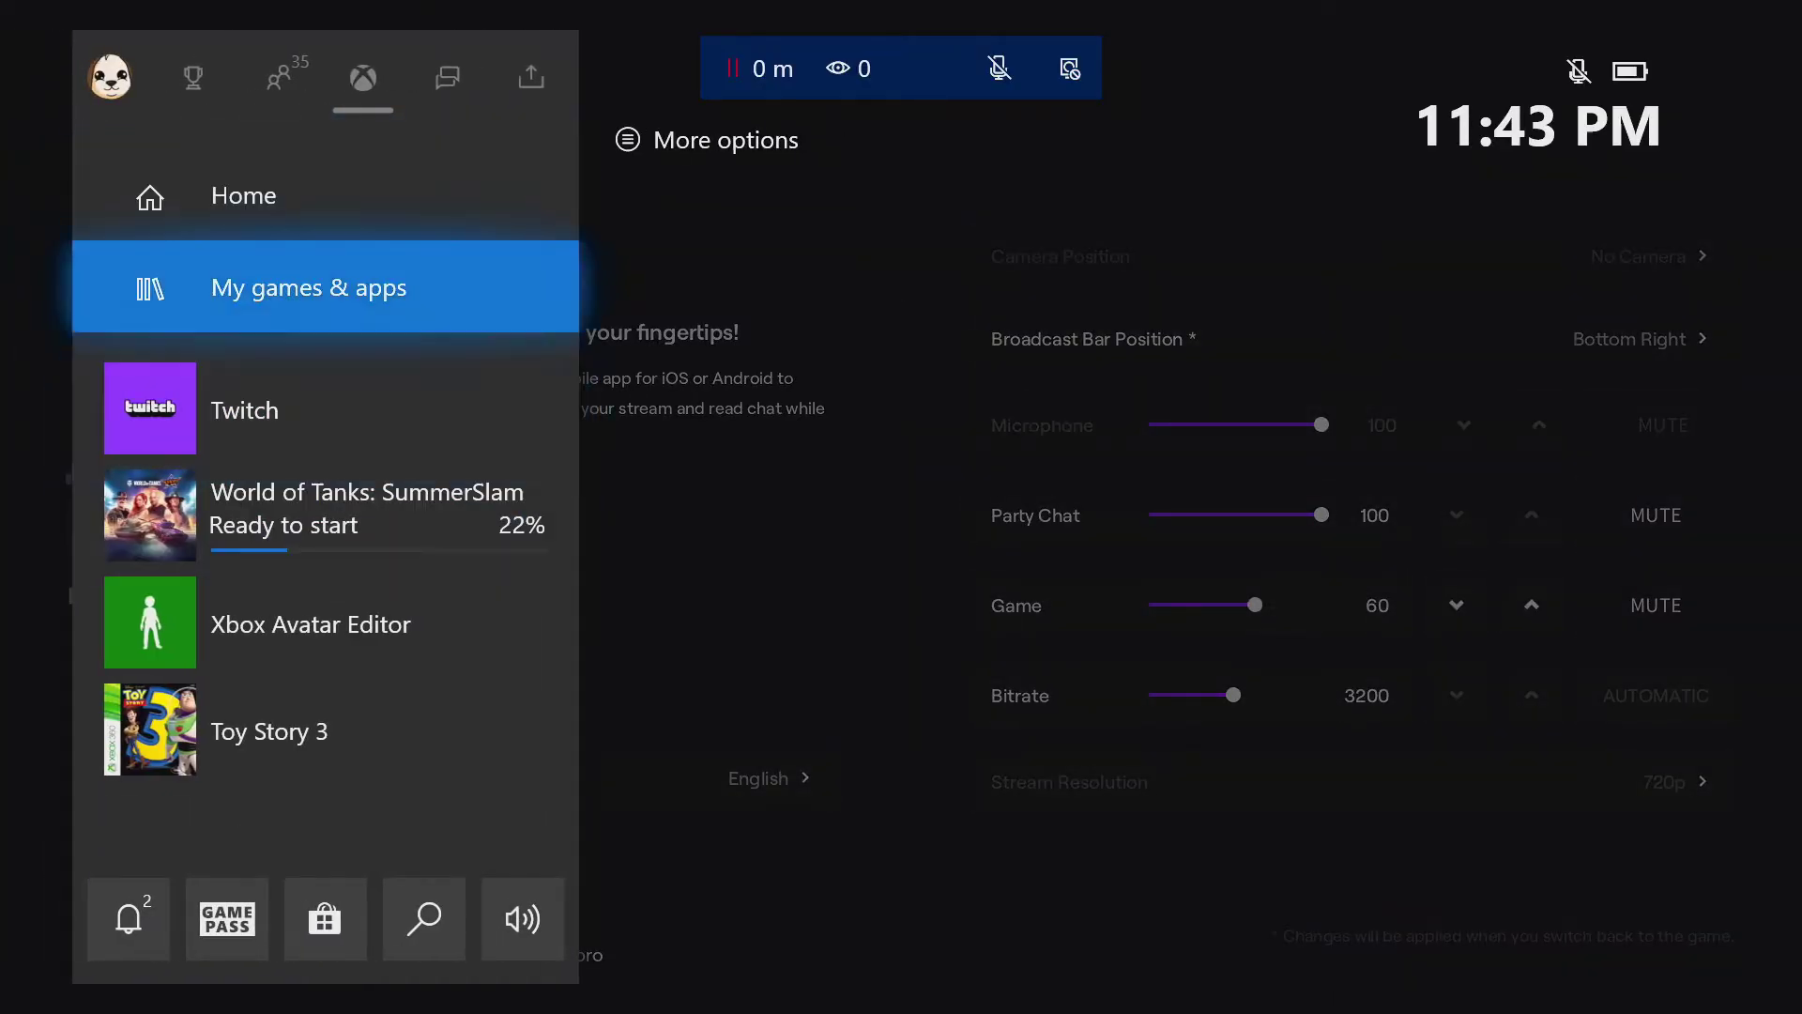
pyautogui.press('Down')
pyautogui.press('Return')
pyautogui.press('Down')
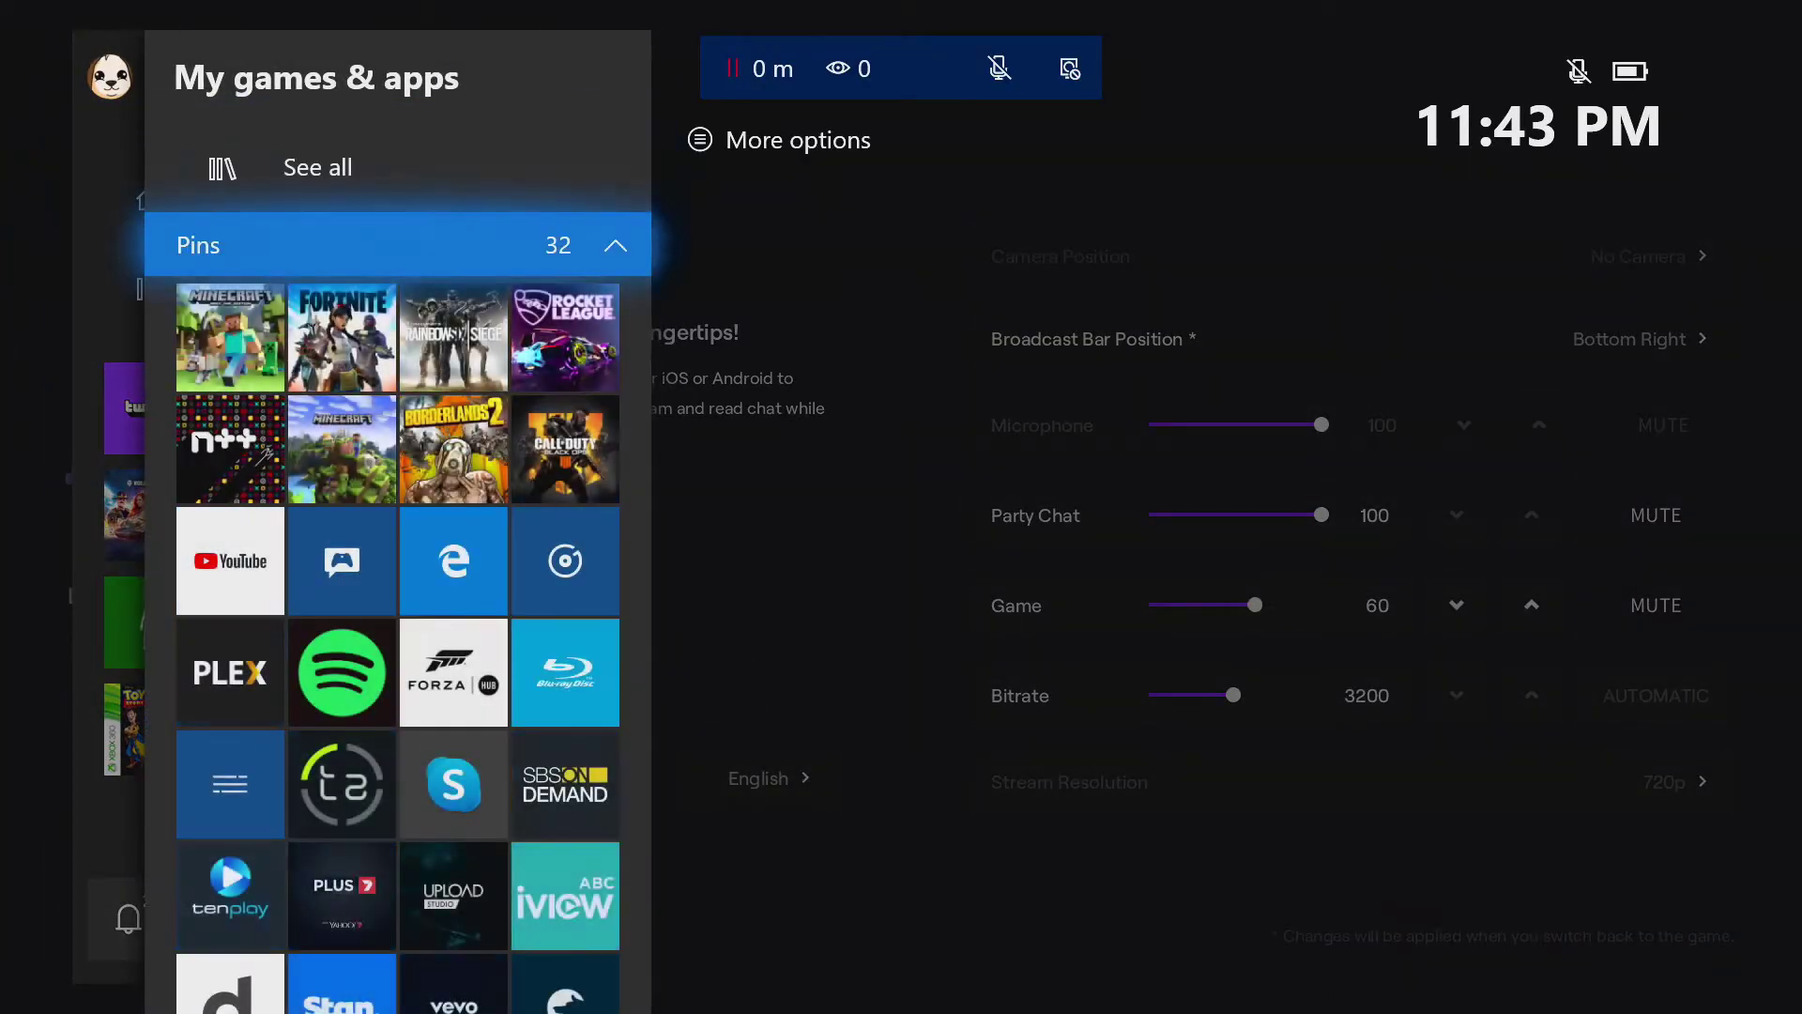
pyautogui.press('Down')
pyautogui.press('Return')
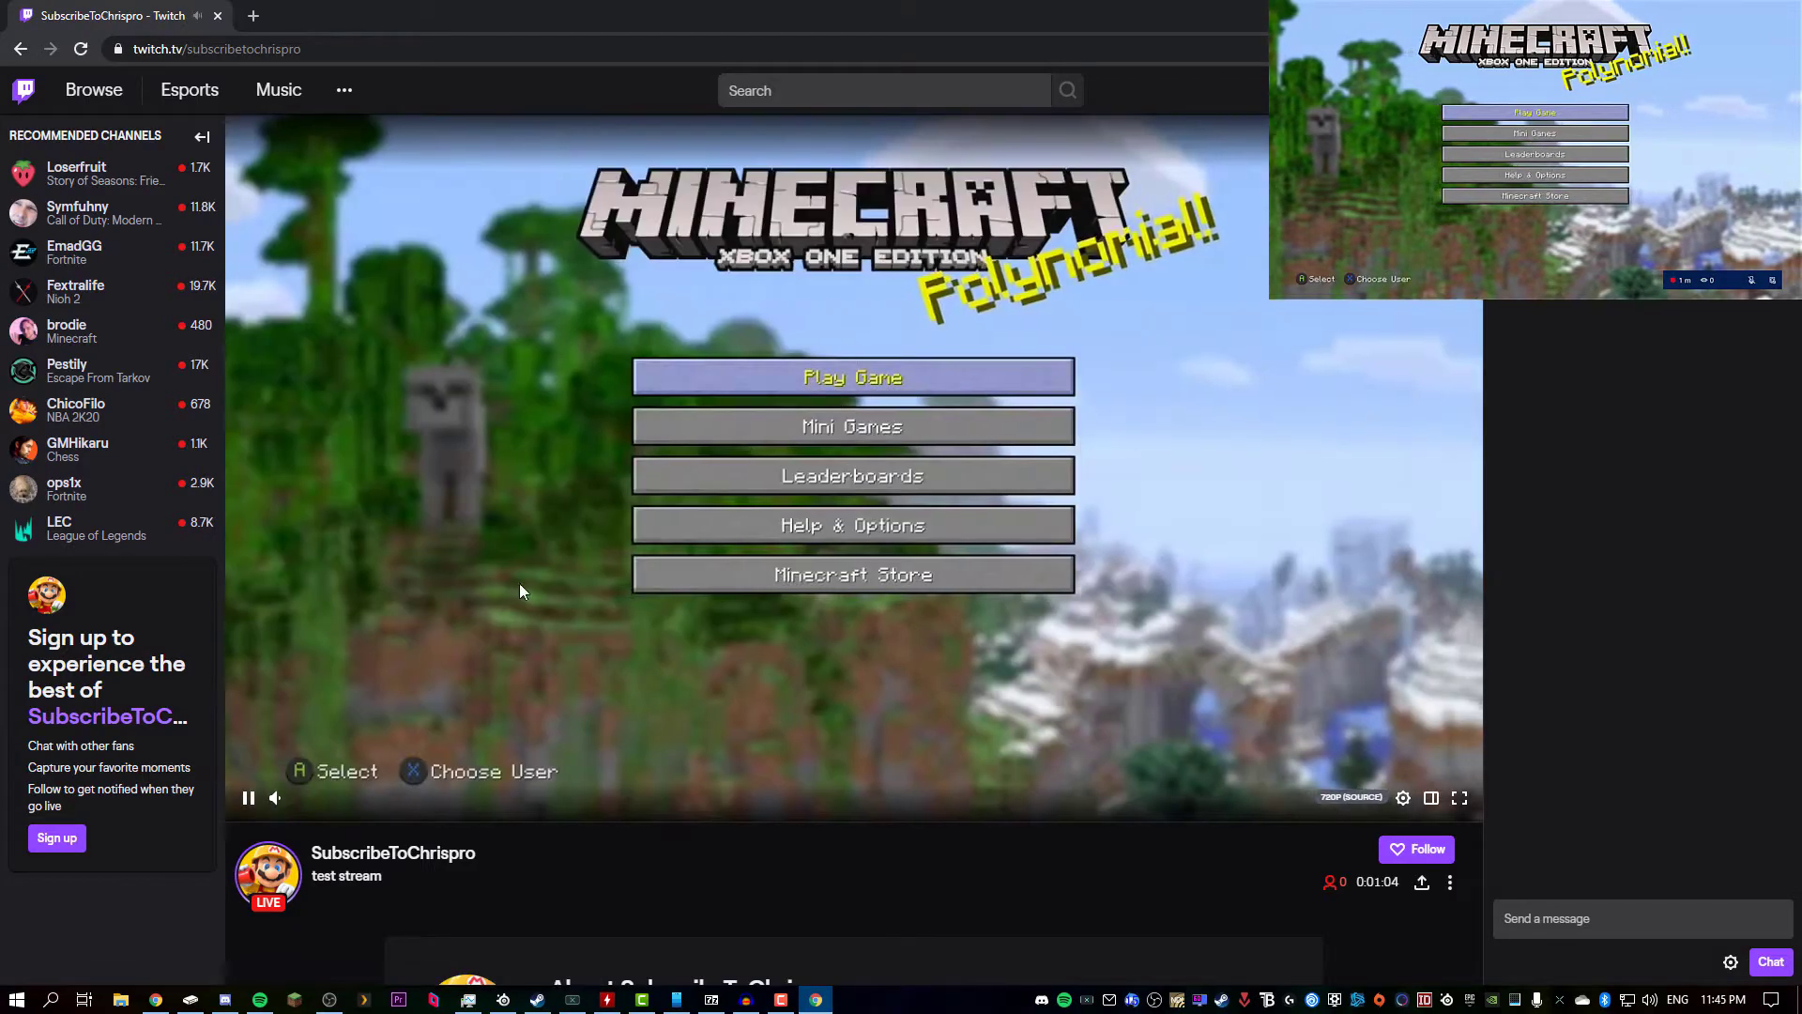
# - Lower the volume of the live stream player on the Twitch channel page in the desktop browser
pyautogui.moveTo(343, 798); pyautogui.dragTo(291, 801)
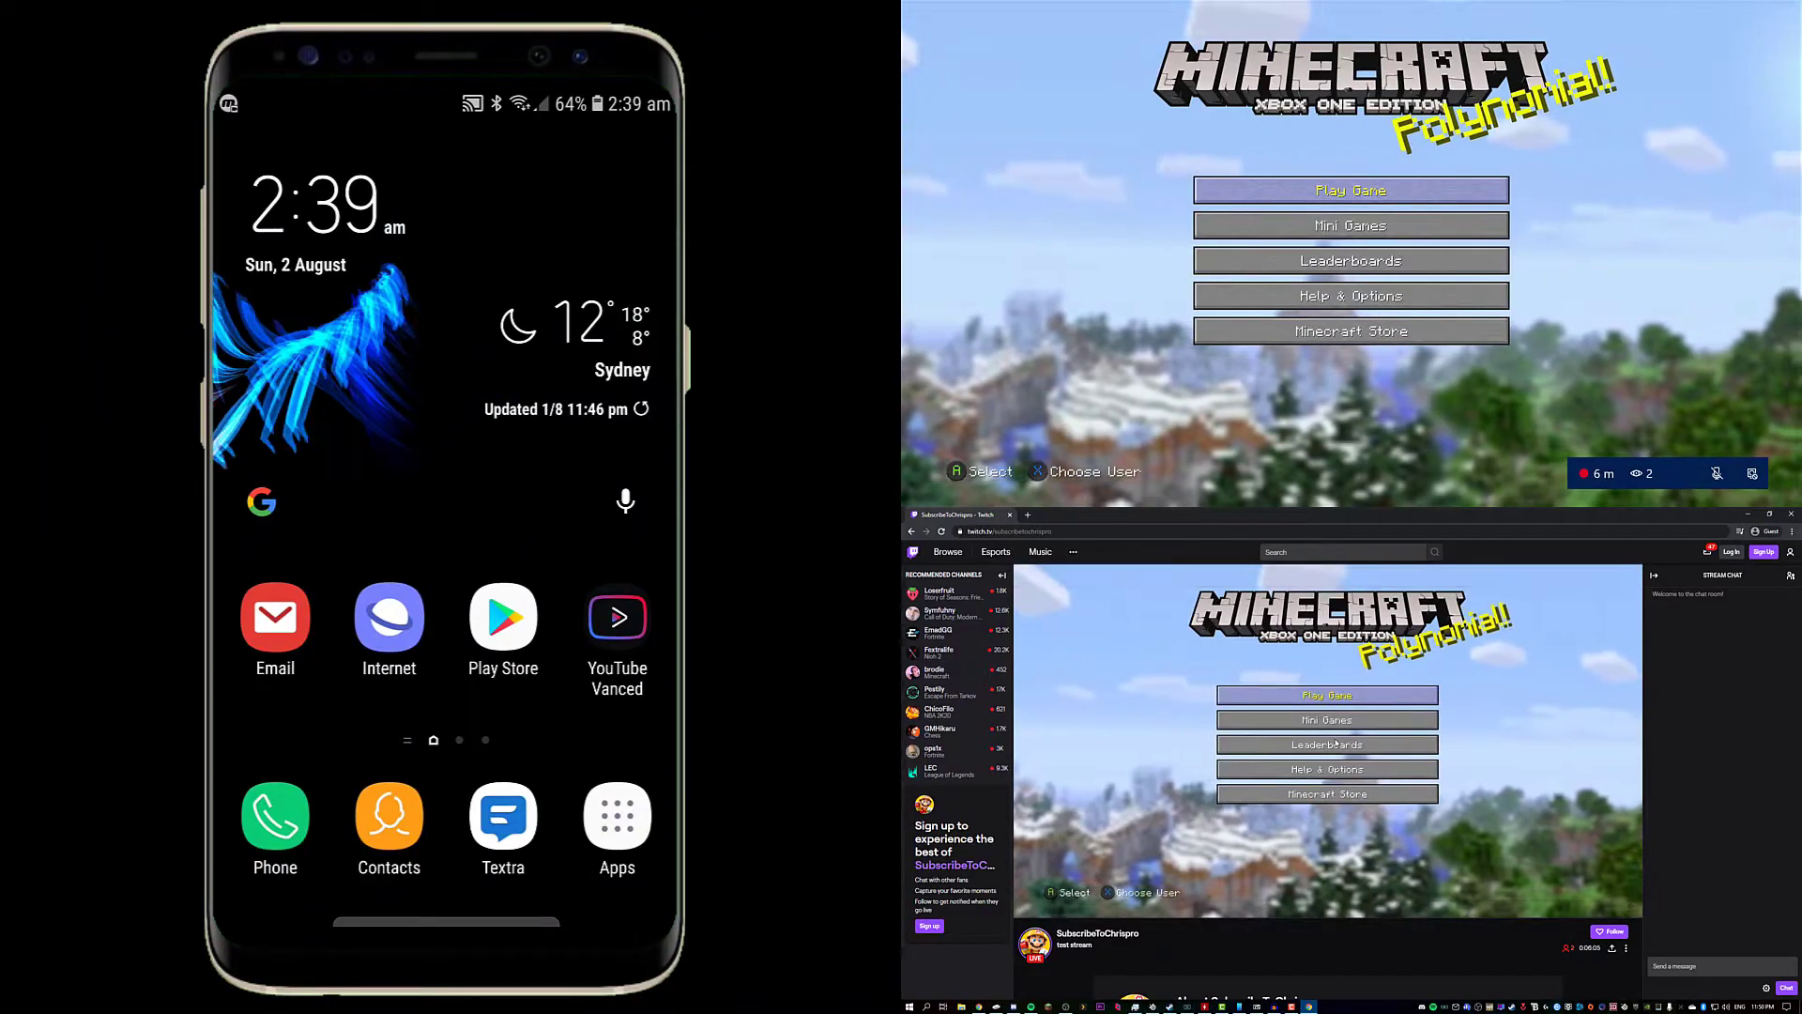
# - Search the phone's Play Store for twitch and examine the Twitch app's store page
pyautogui.click(441, 153)
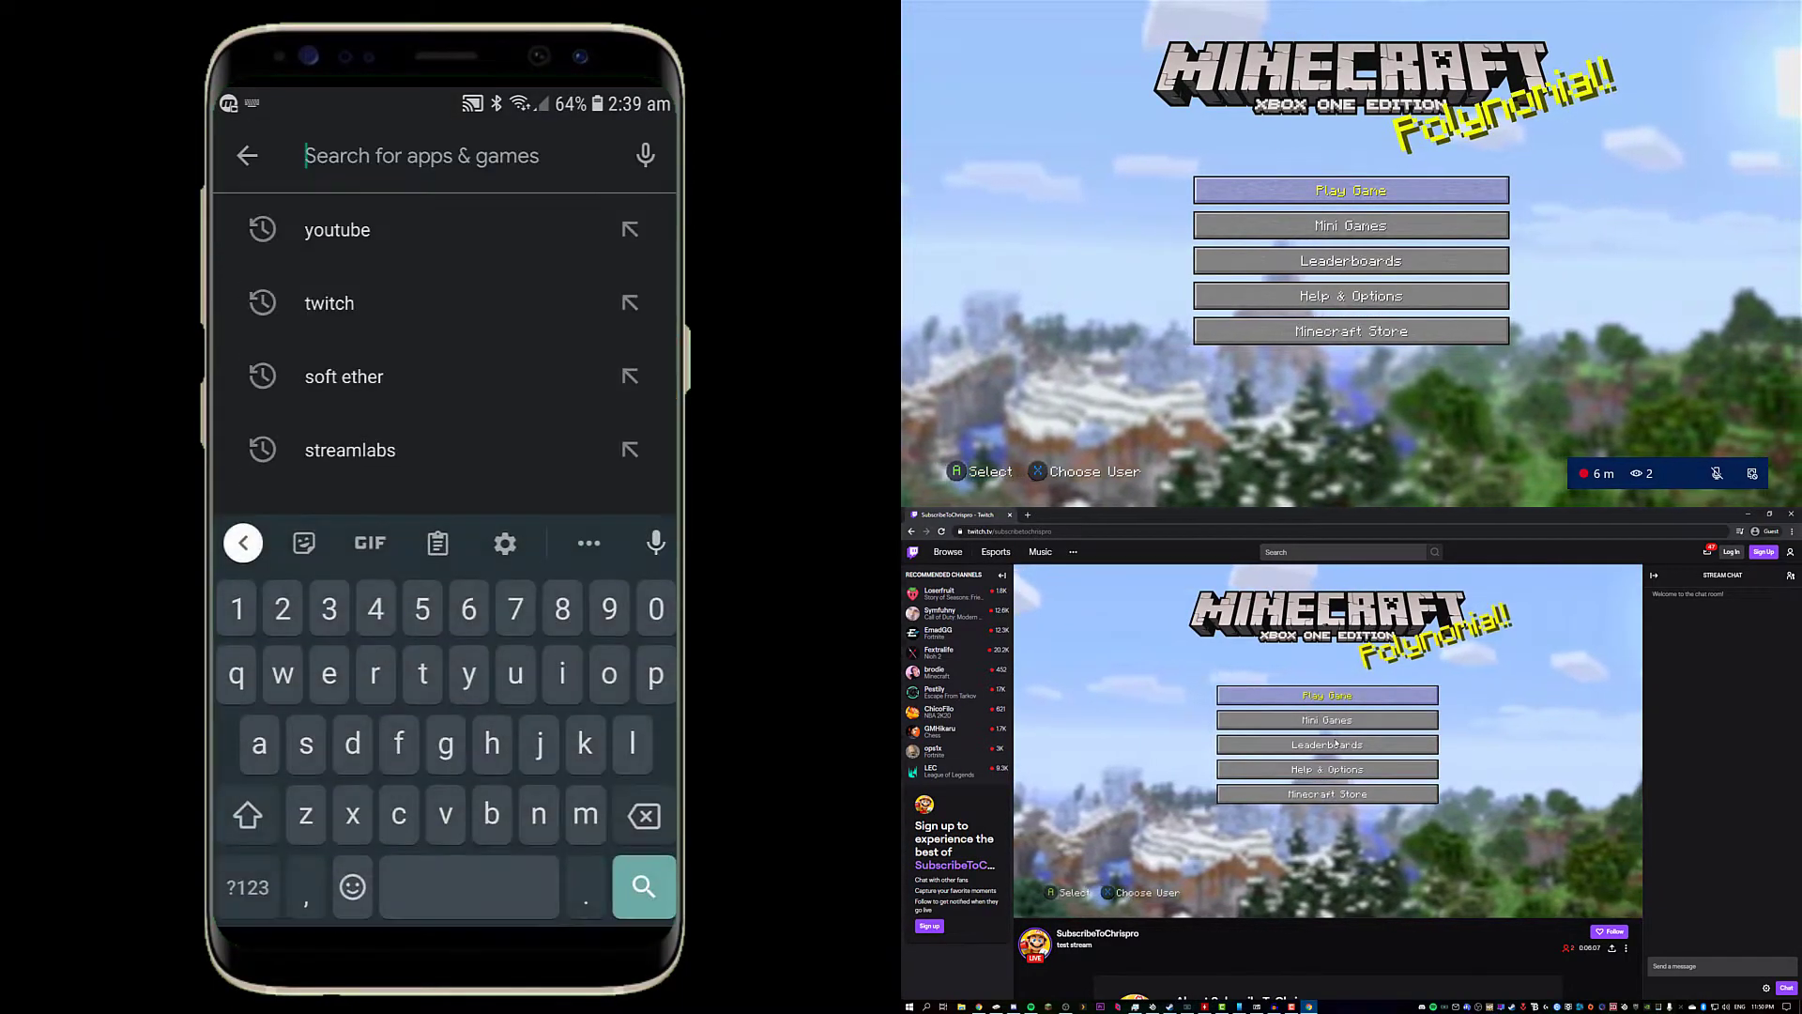
pyautogui.click(329, 302)
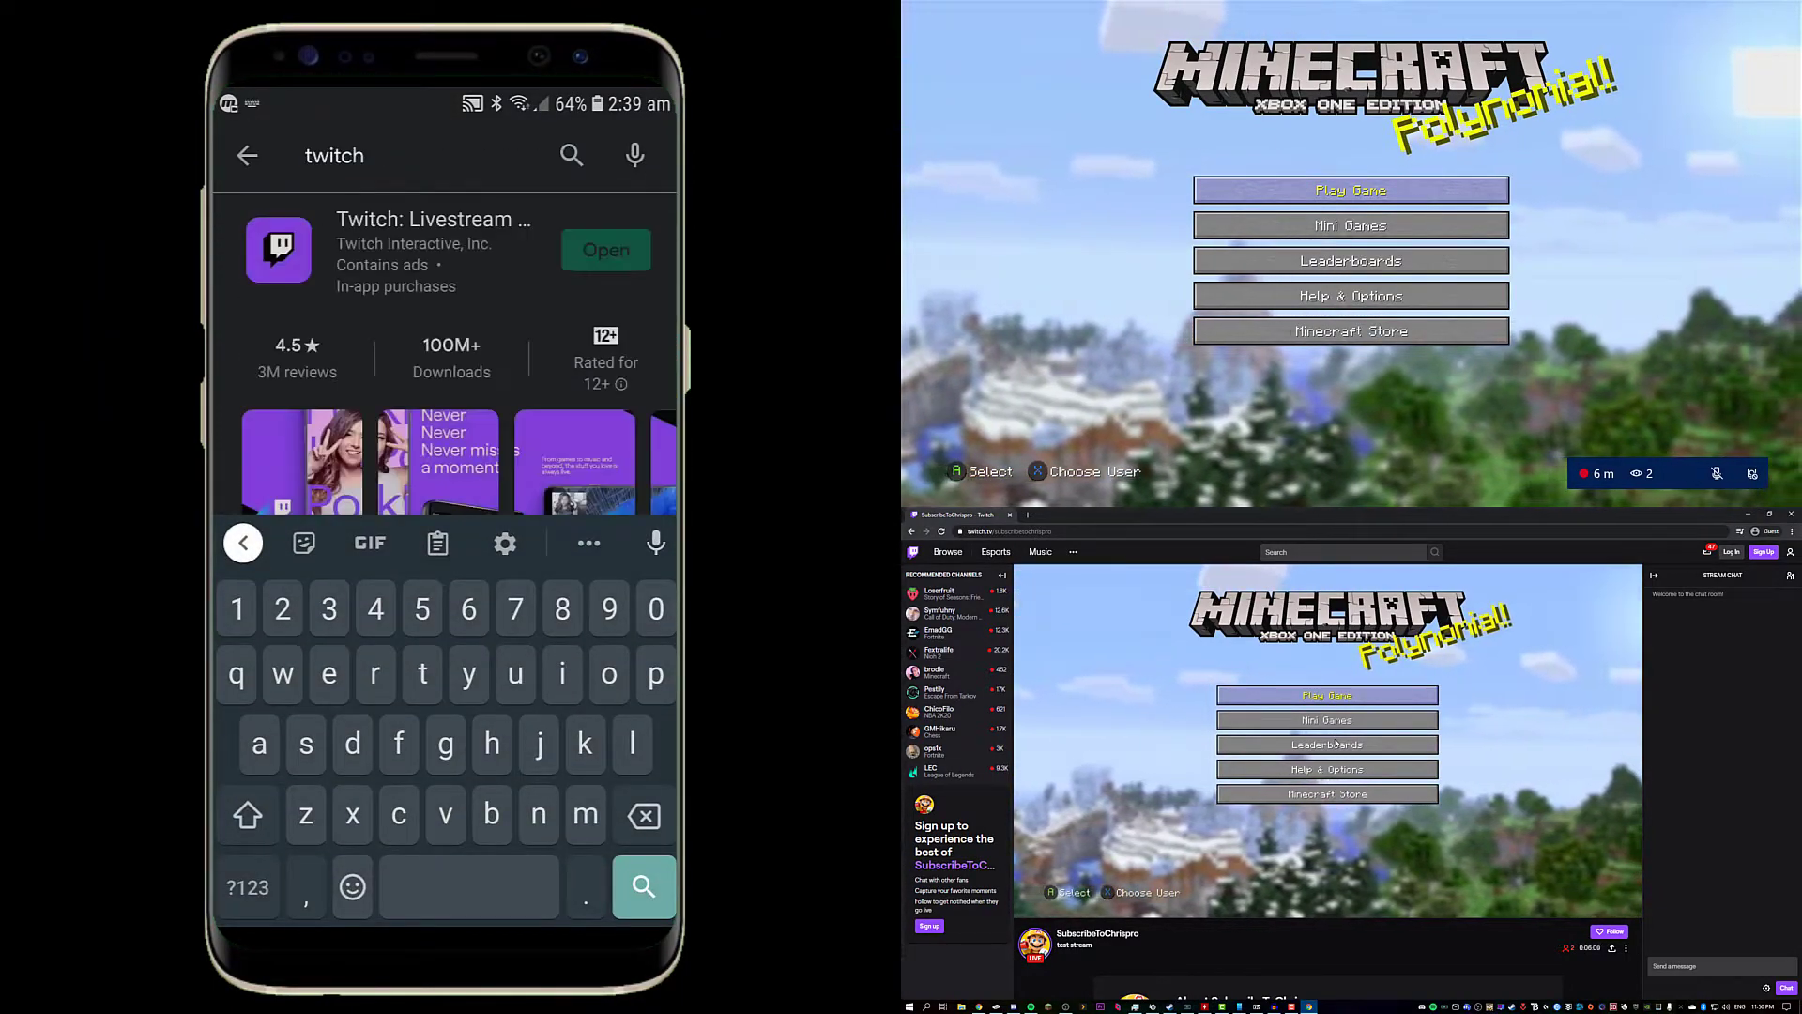
pyautogui.click(434, 250)
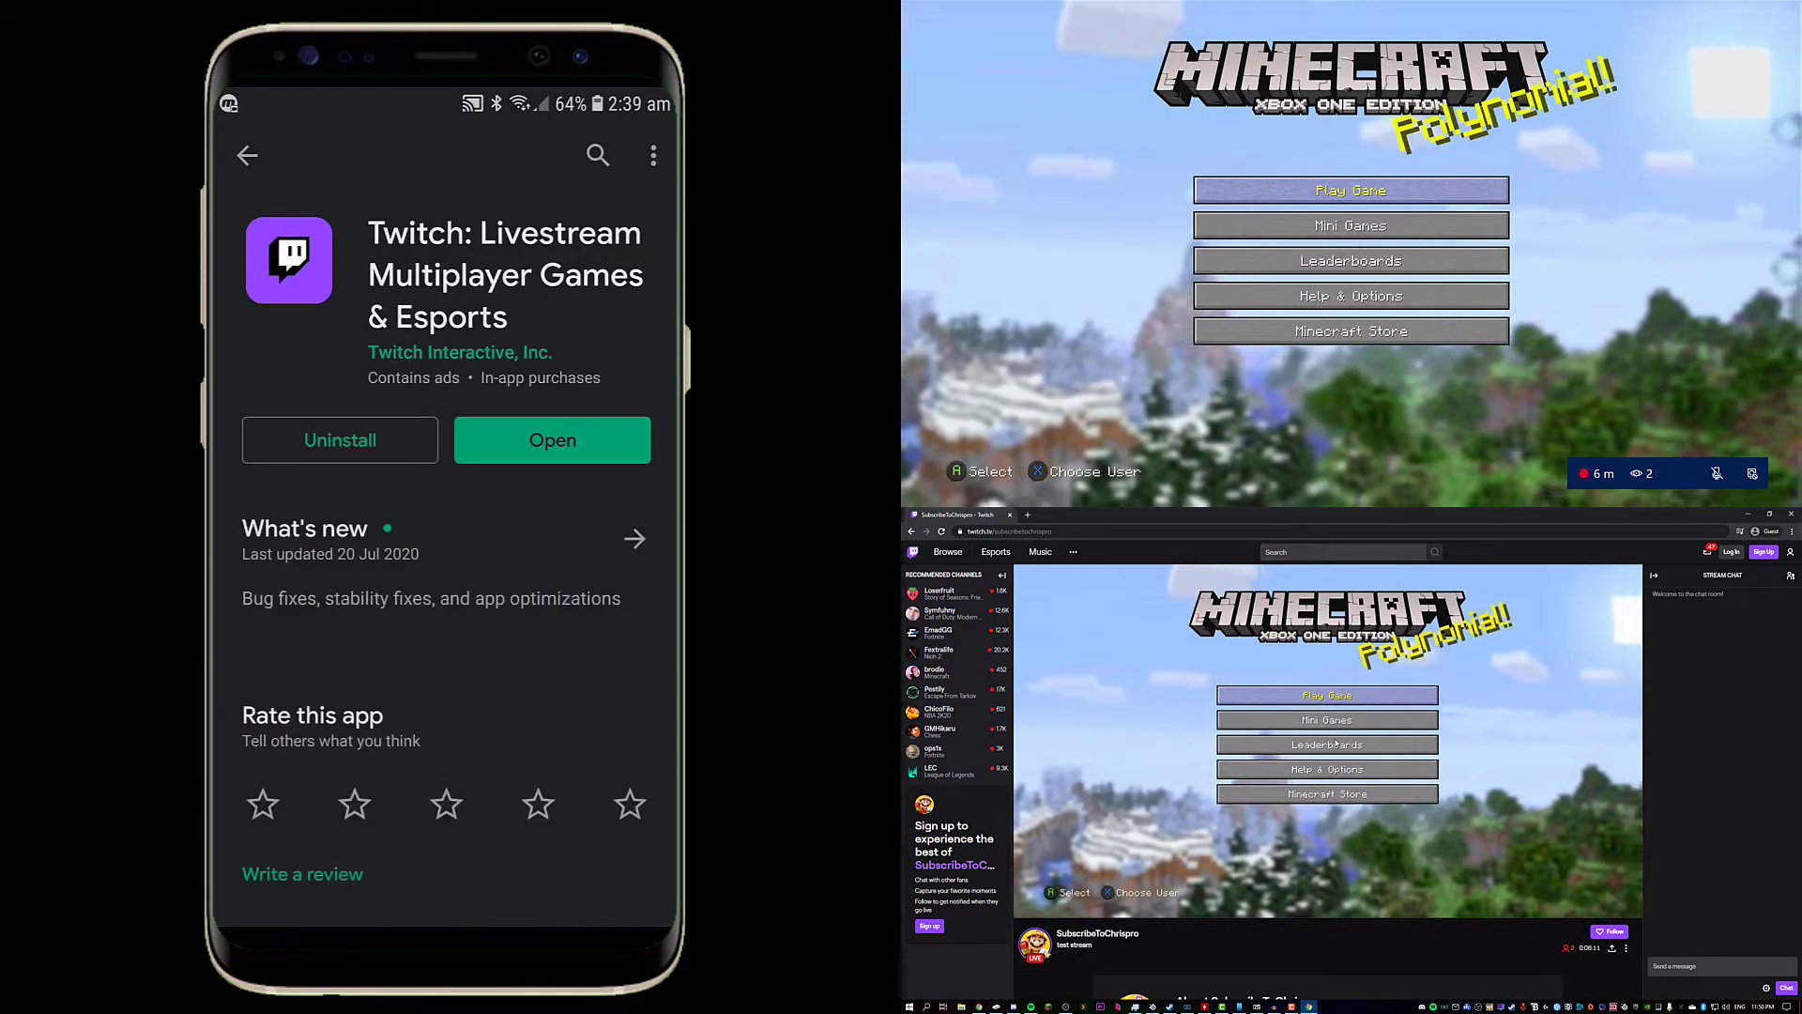
pyautogui.scroll(-2, 446, 601)
pyautogui.scroll(2, 445, 601)
pyautogui.click(247, 155)
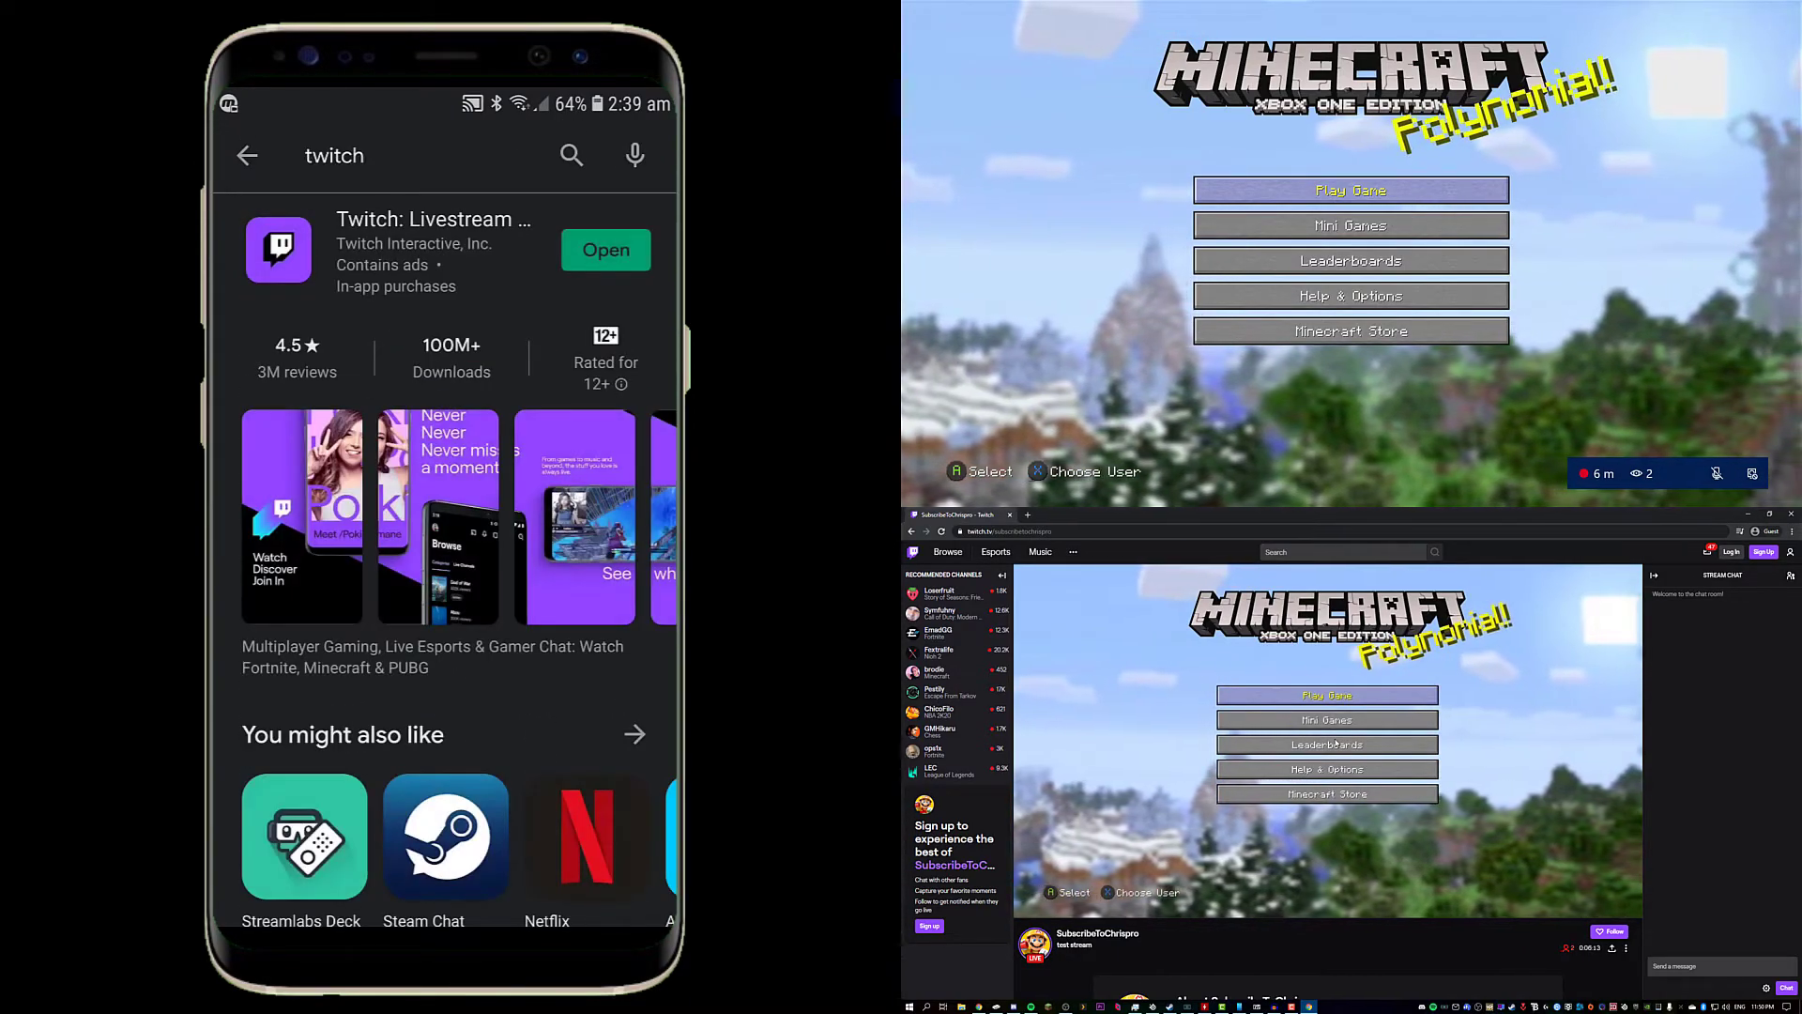
# - Search the Play Store for youtube, examine the YouTube app's store page and return to the store's home page
pyautogui.click(247, 156)
pyautogui.click(414, 156)
pyautogui.click(624, 302)
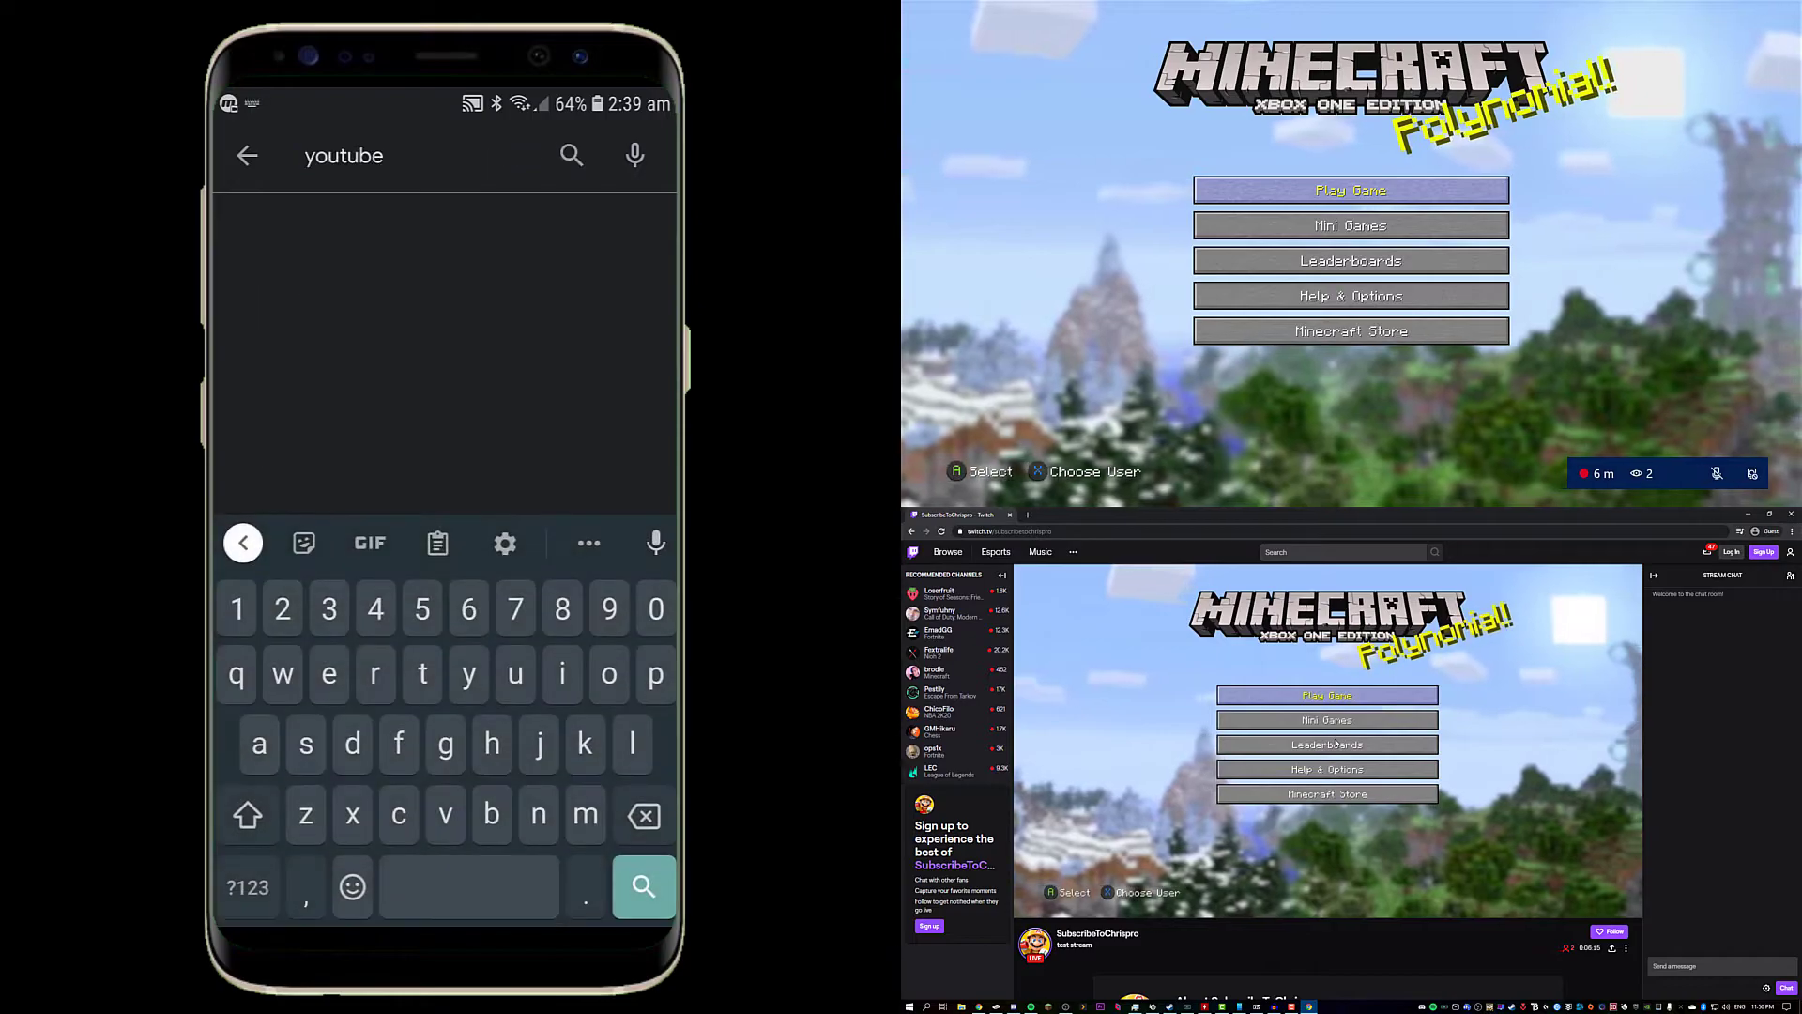
pyautogui.click(375, 246)
pyautogui.scroll(-5, 446, 563)
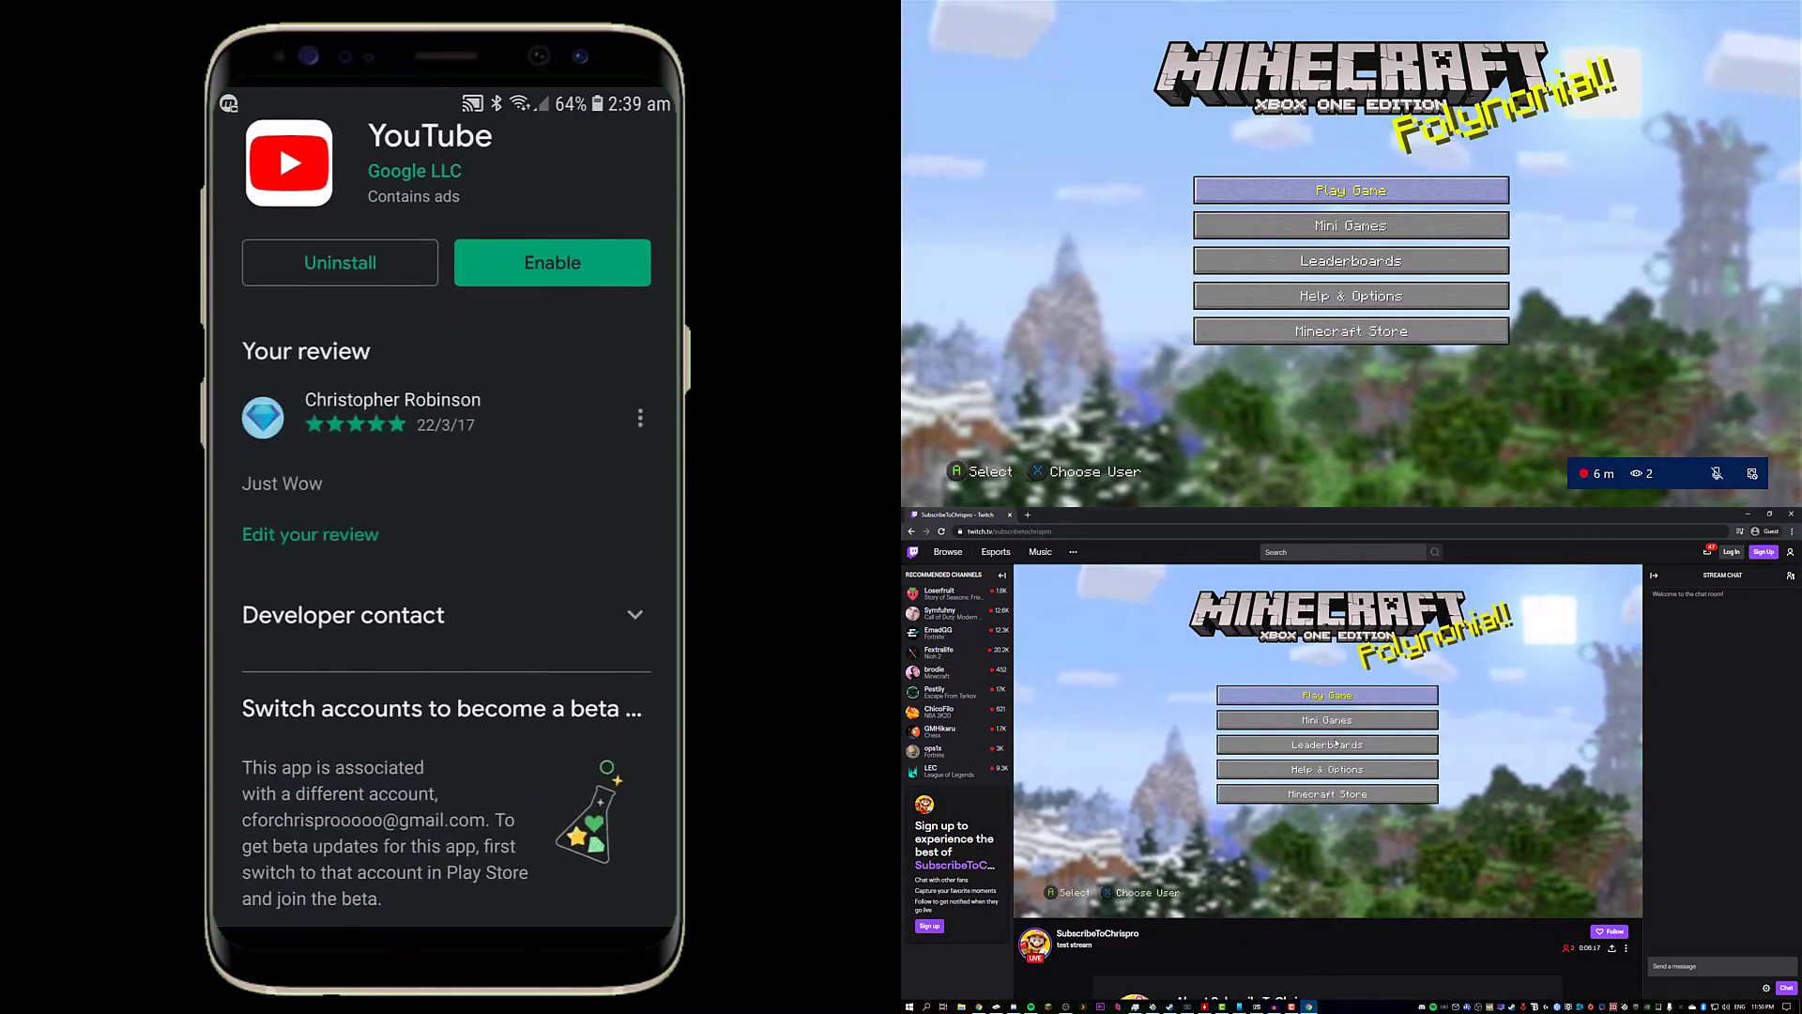
pyautogui.scroll(1, 446, 564)
pyautogui.click(247, 156)
pyautogui.click(247, 156)
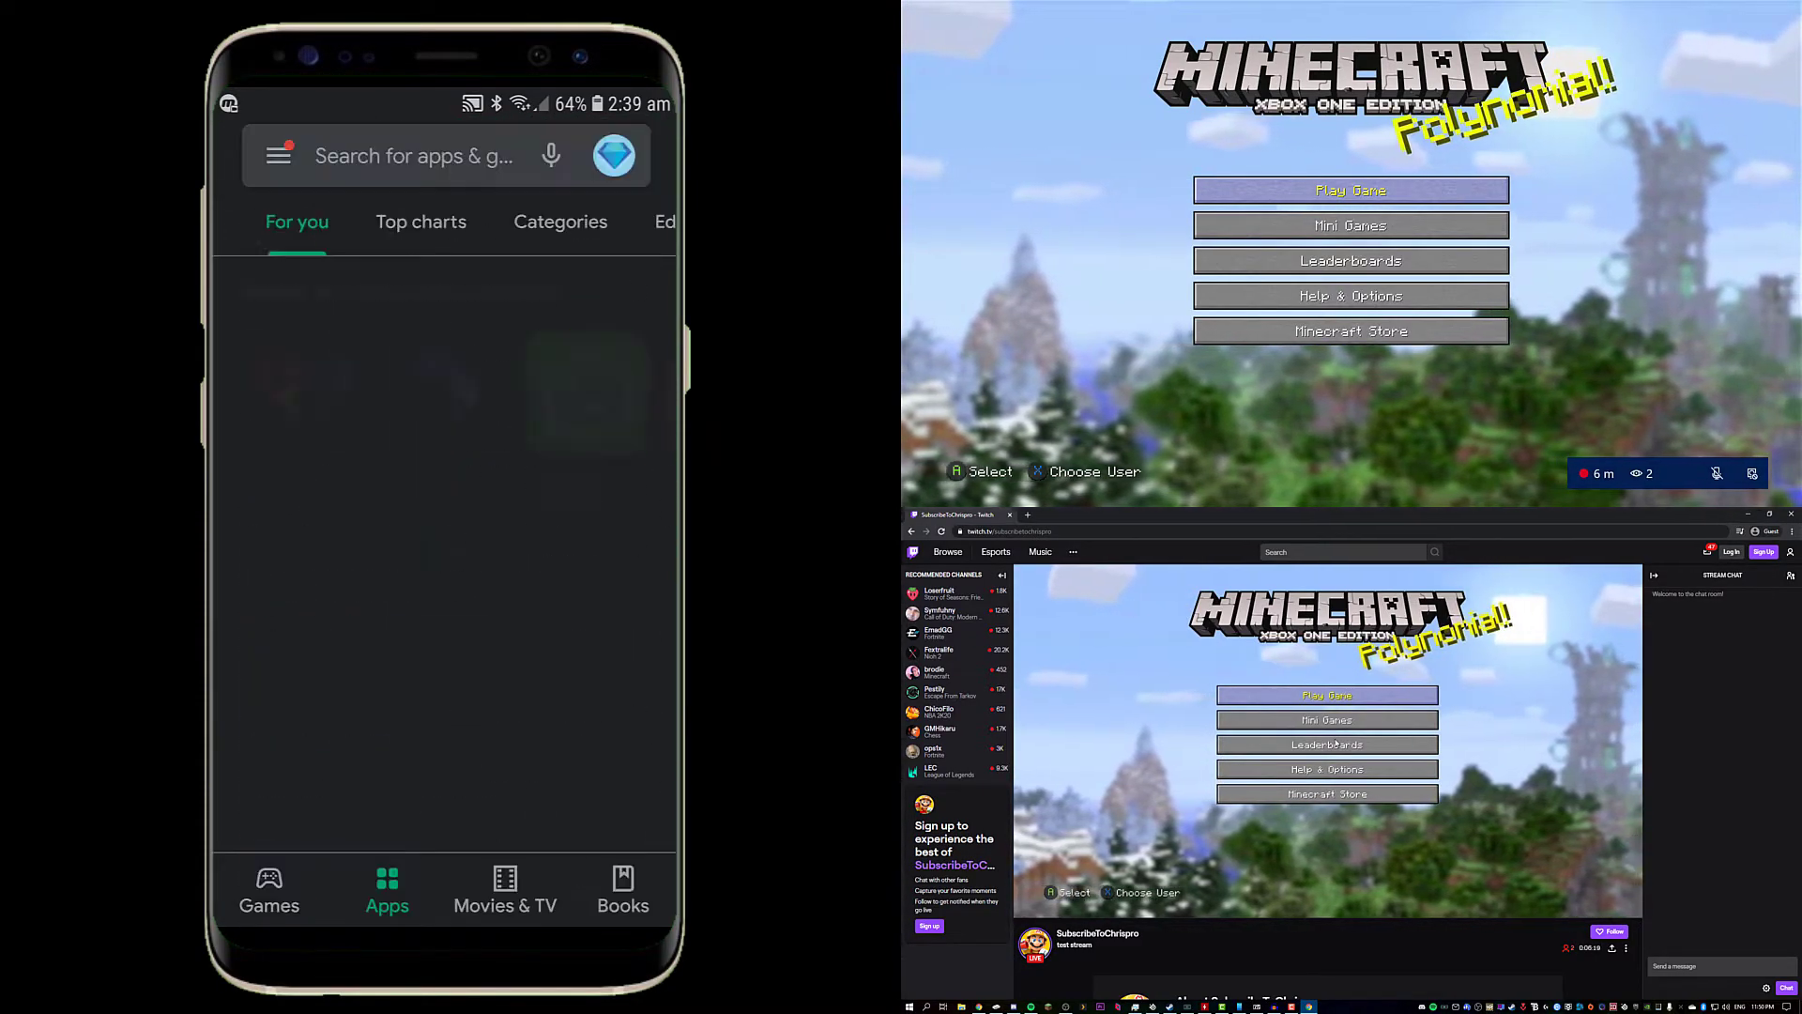
# - Switch to the YouTube app on the phone and view its video creation page with the Record and Go Live options
pyautogui.press('Home')
pyautogui.click(616, 616)
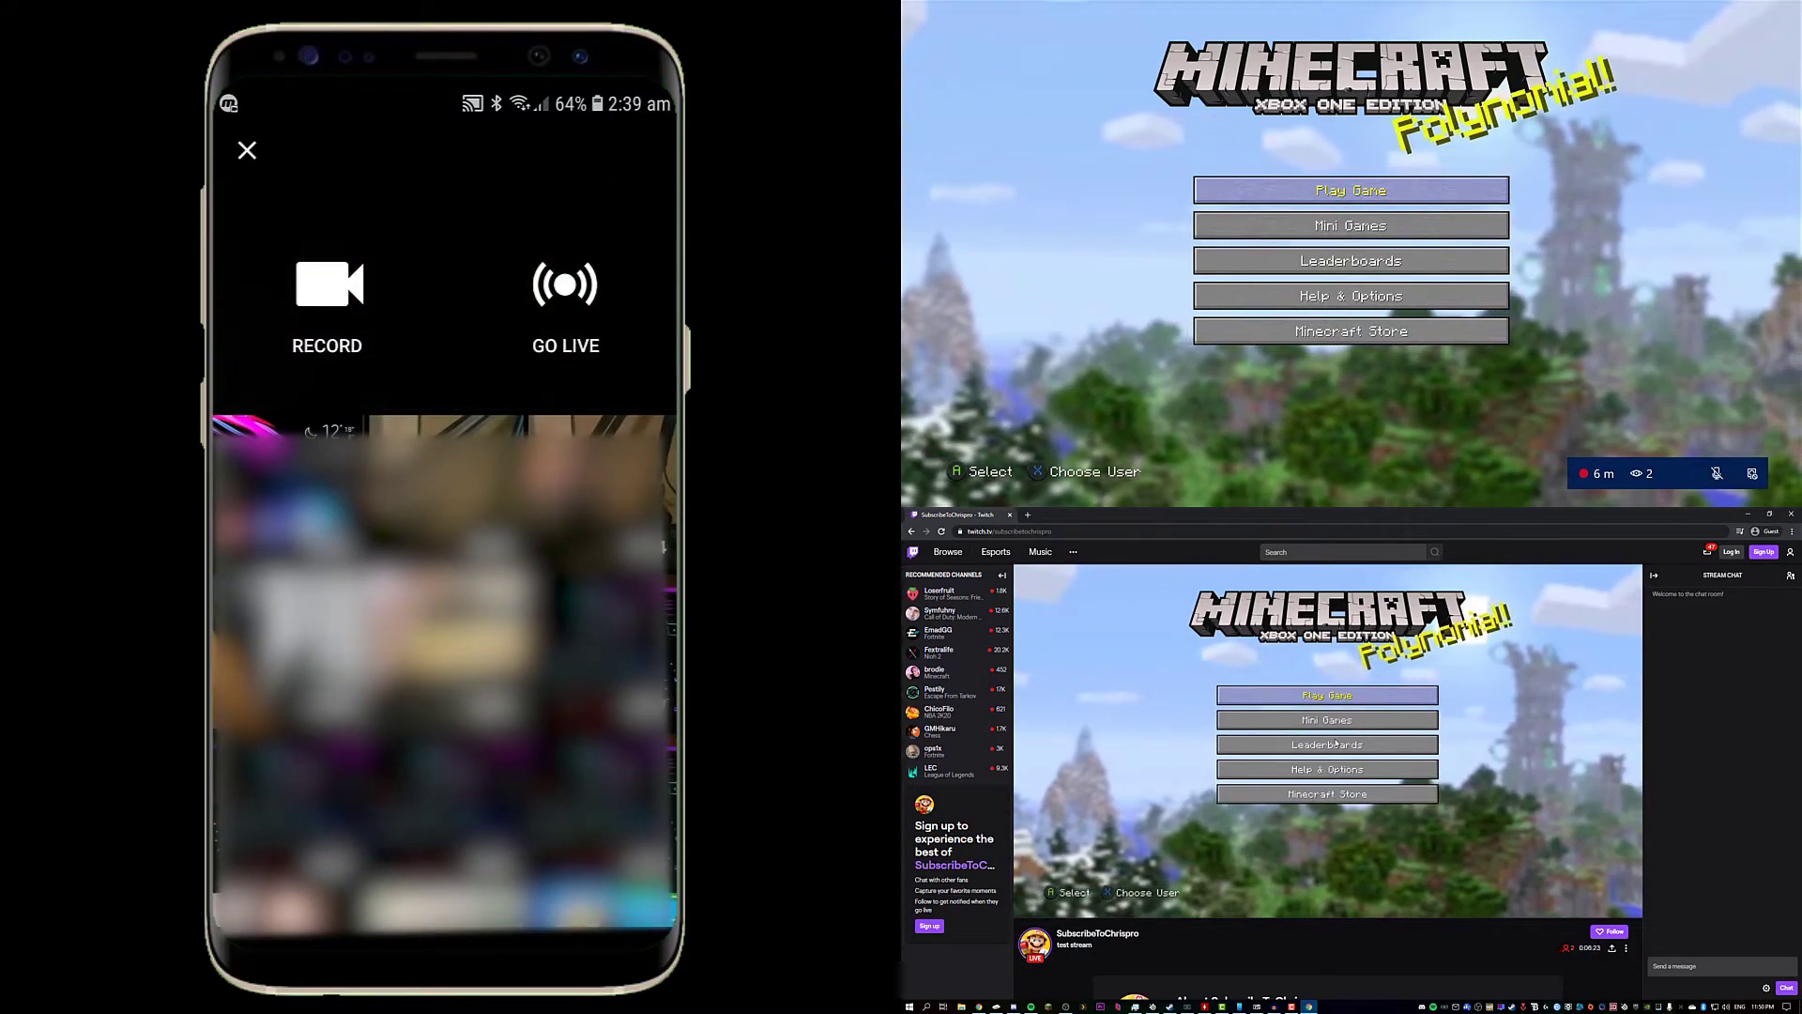
pyautogui.click(246, 151)
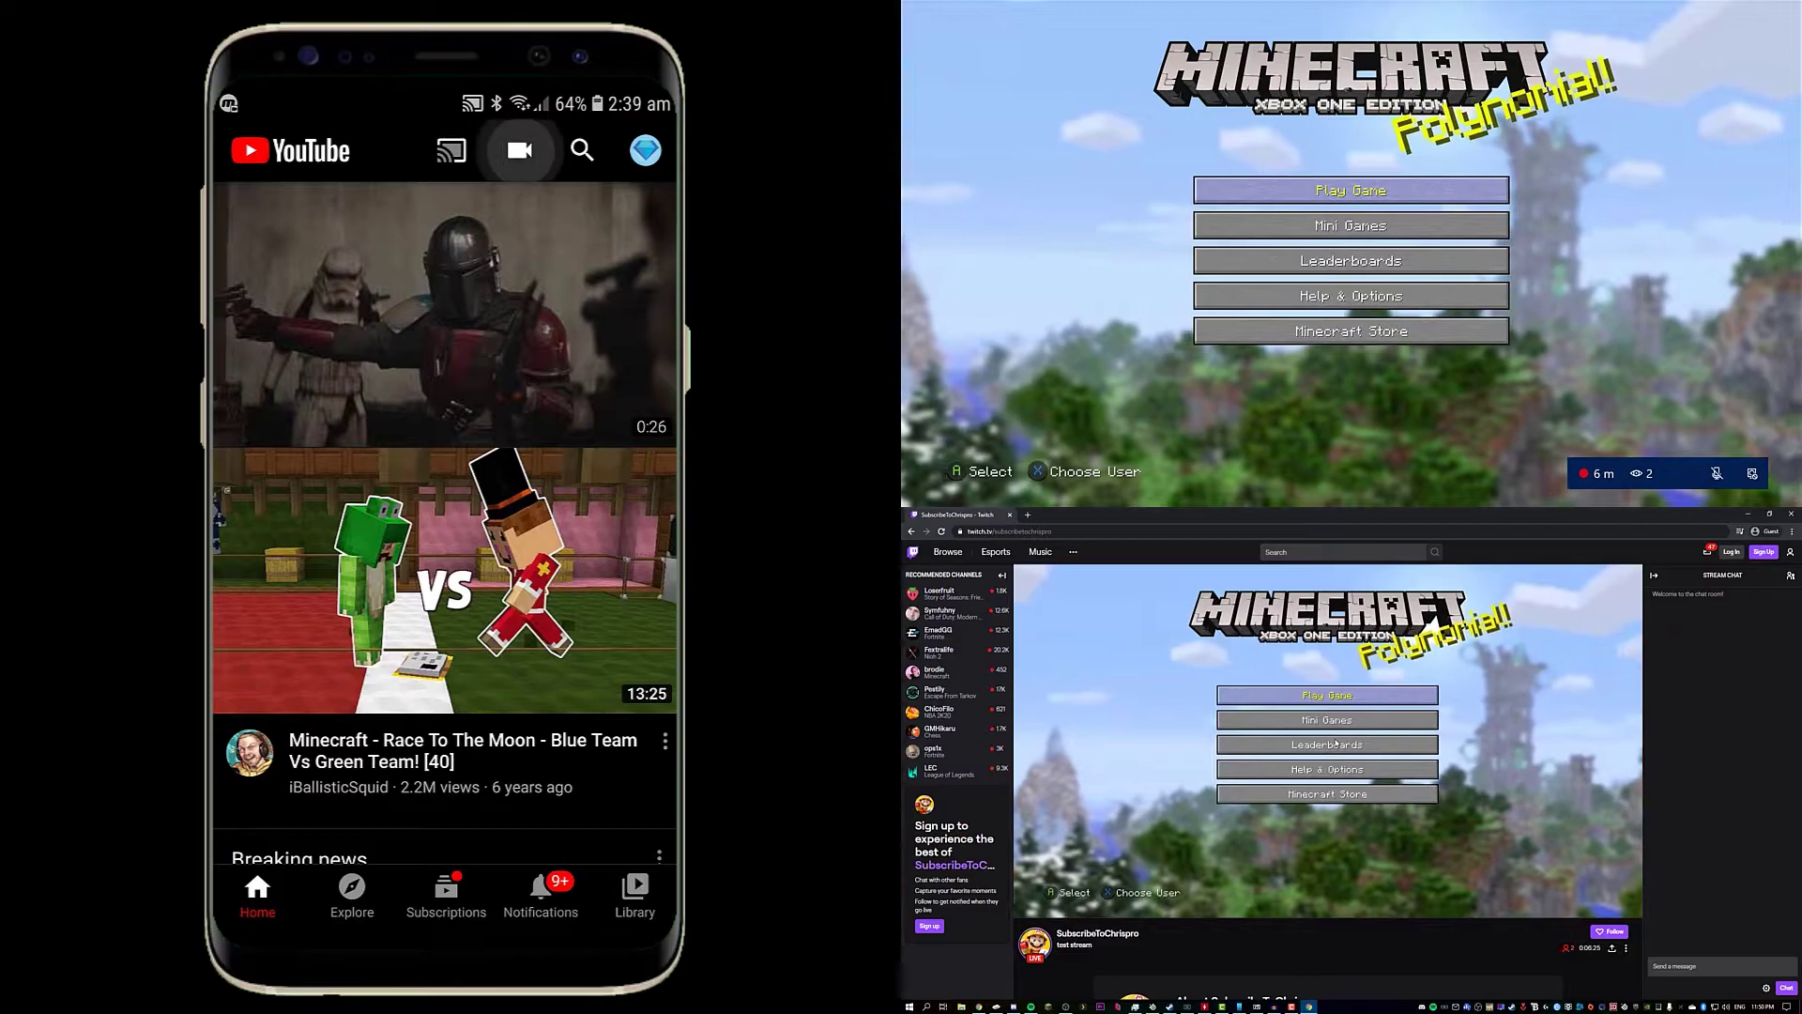
pyautogui.click(519, 150)
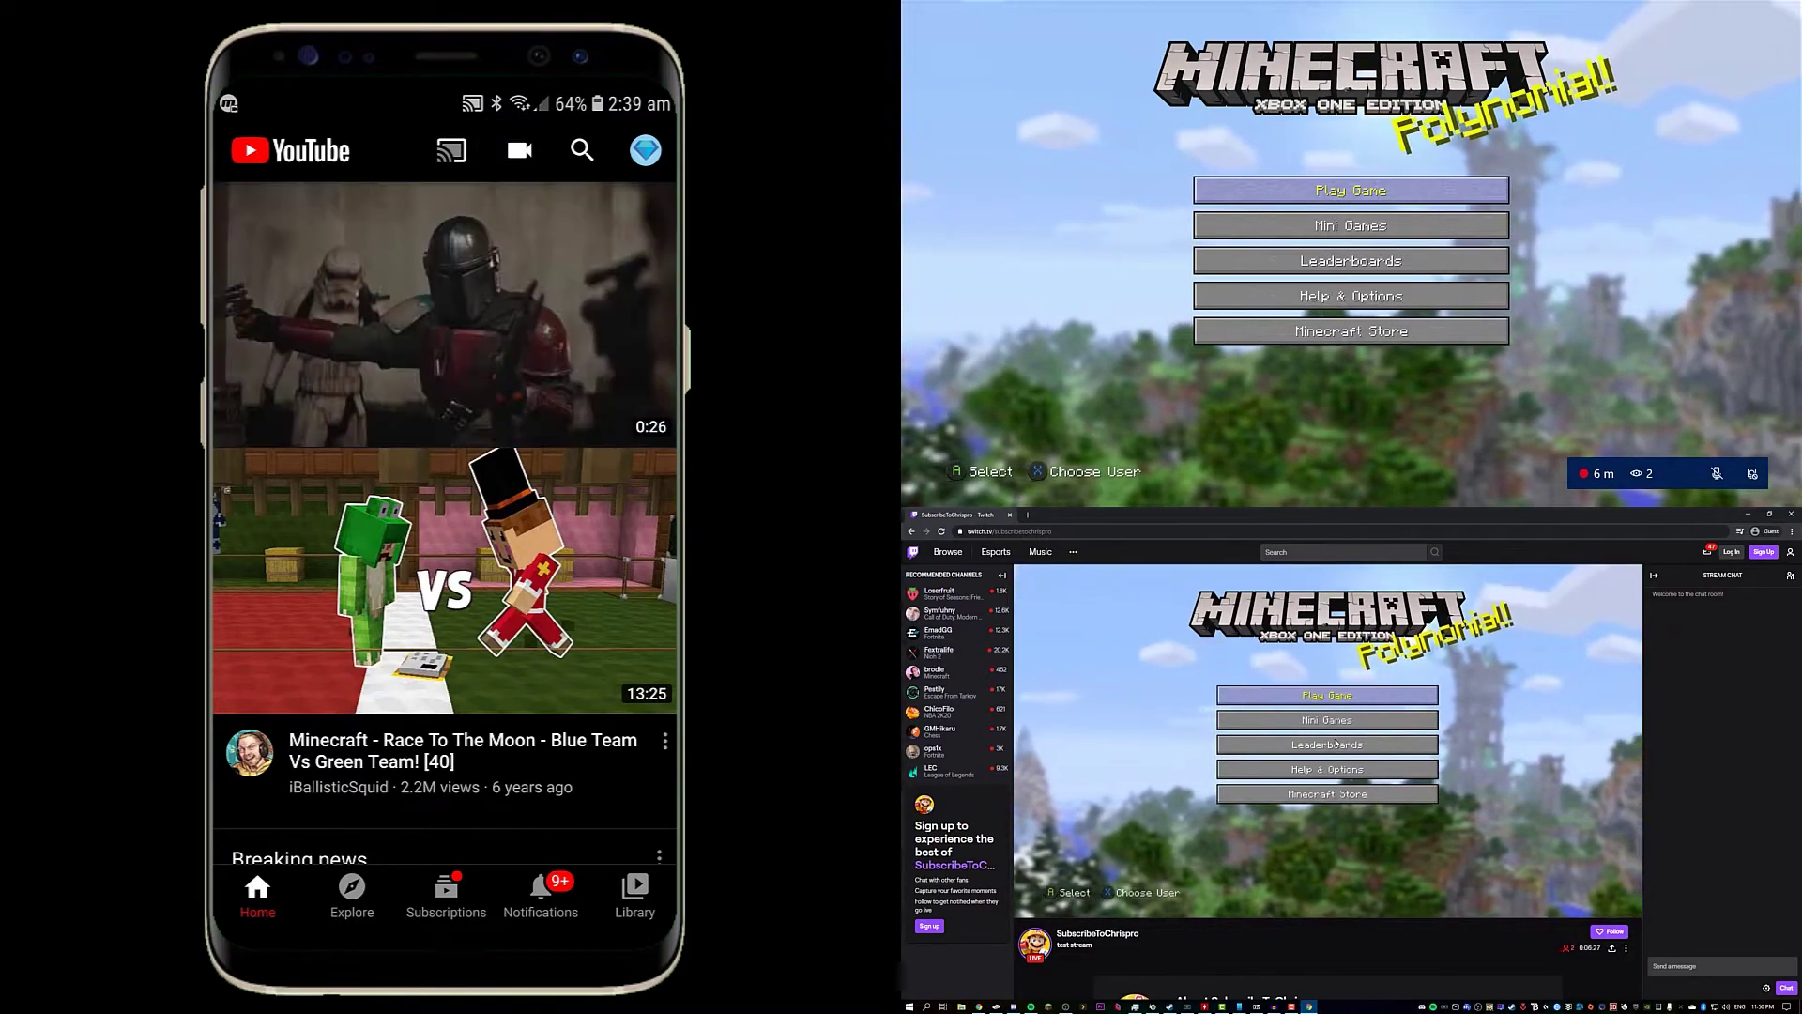
pyautogui.click(519, 150)
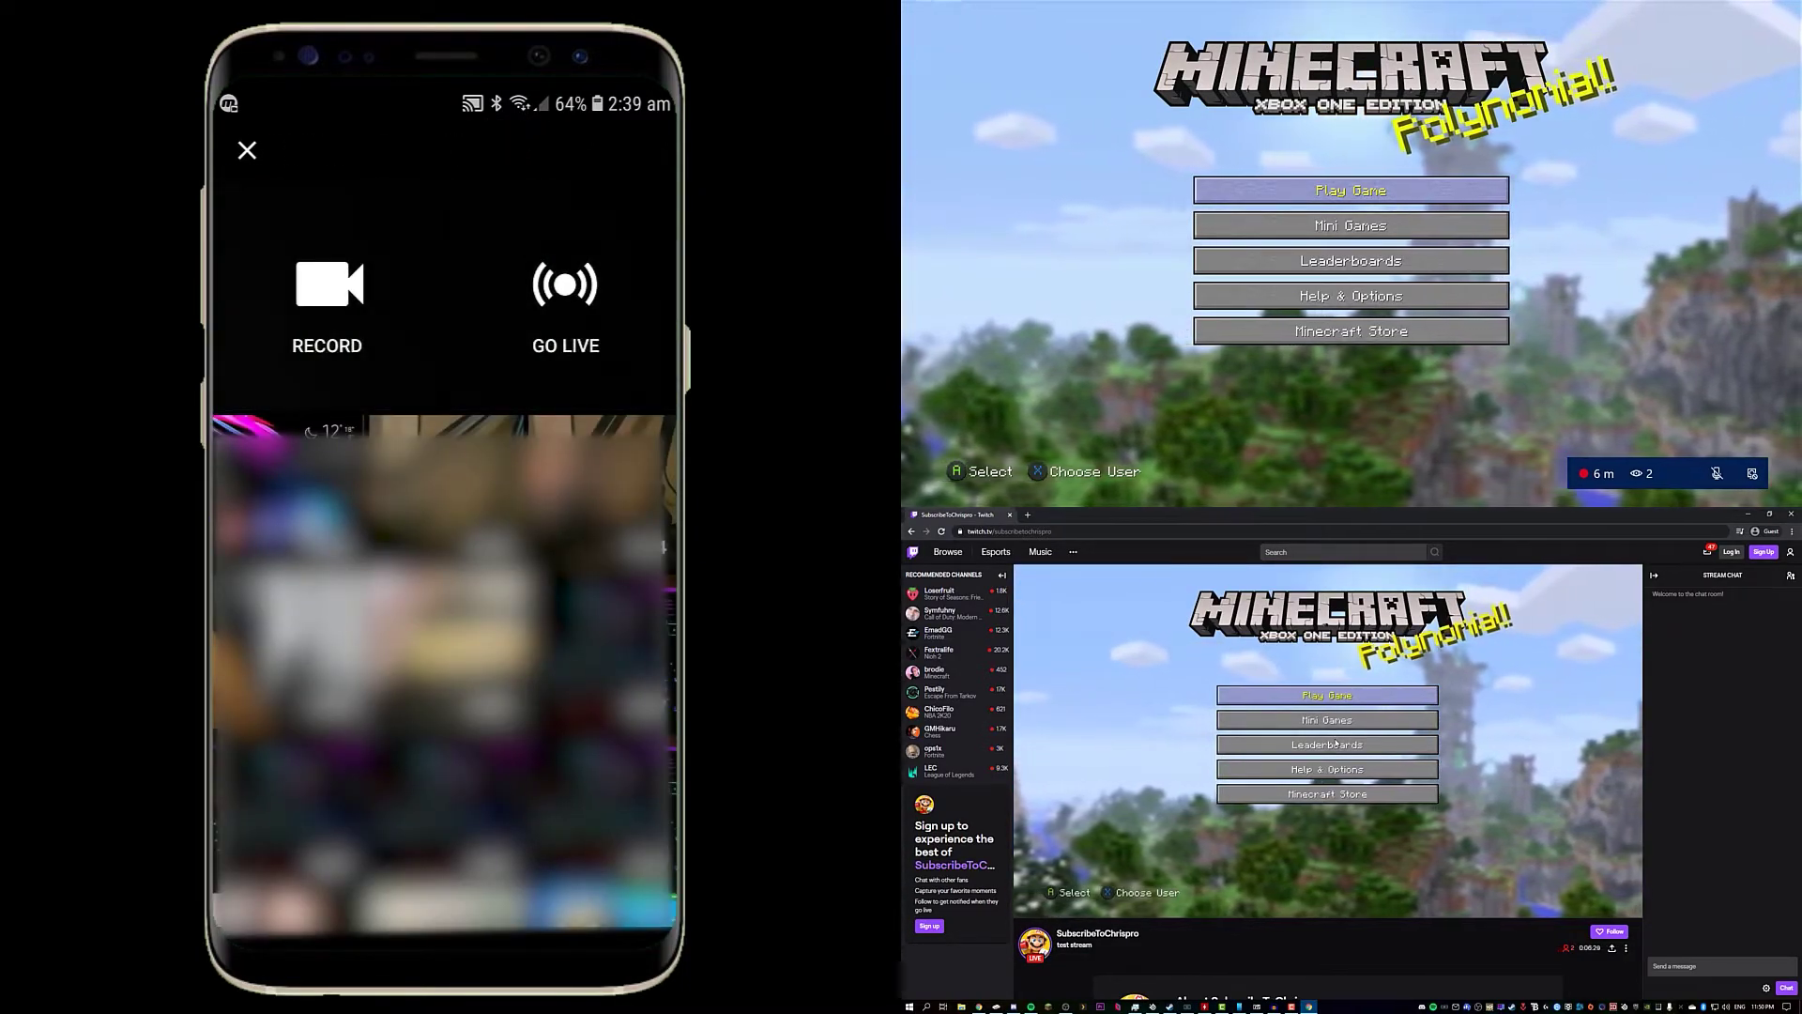
pyautogui.moveTo(565, 310)
pyautogui.mouseDown()
pyautogui.moveTo(565, 278)
pyautogui.moveTo(565, 310)
pyautogui.mouseUp()
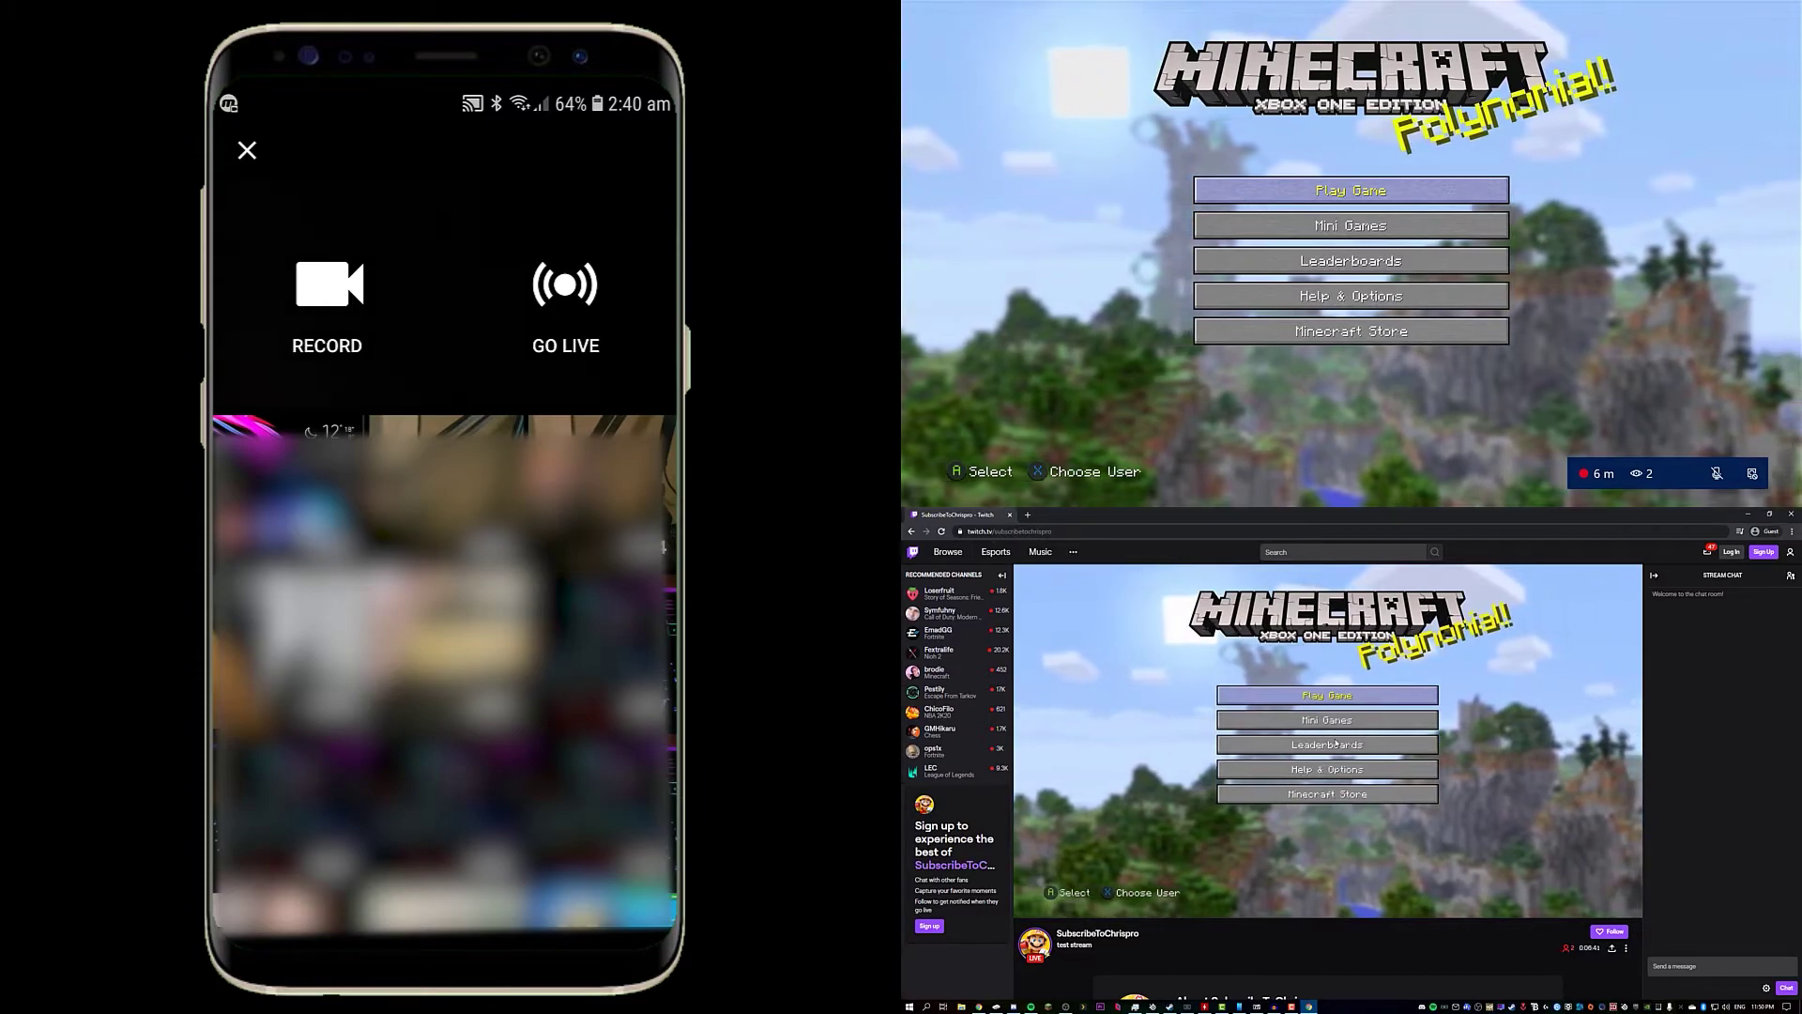
# - Switch to the Twitch app on the phone and open the allkeyshop_tv live channel from the followed channels
pyautogui.press('Home')
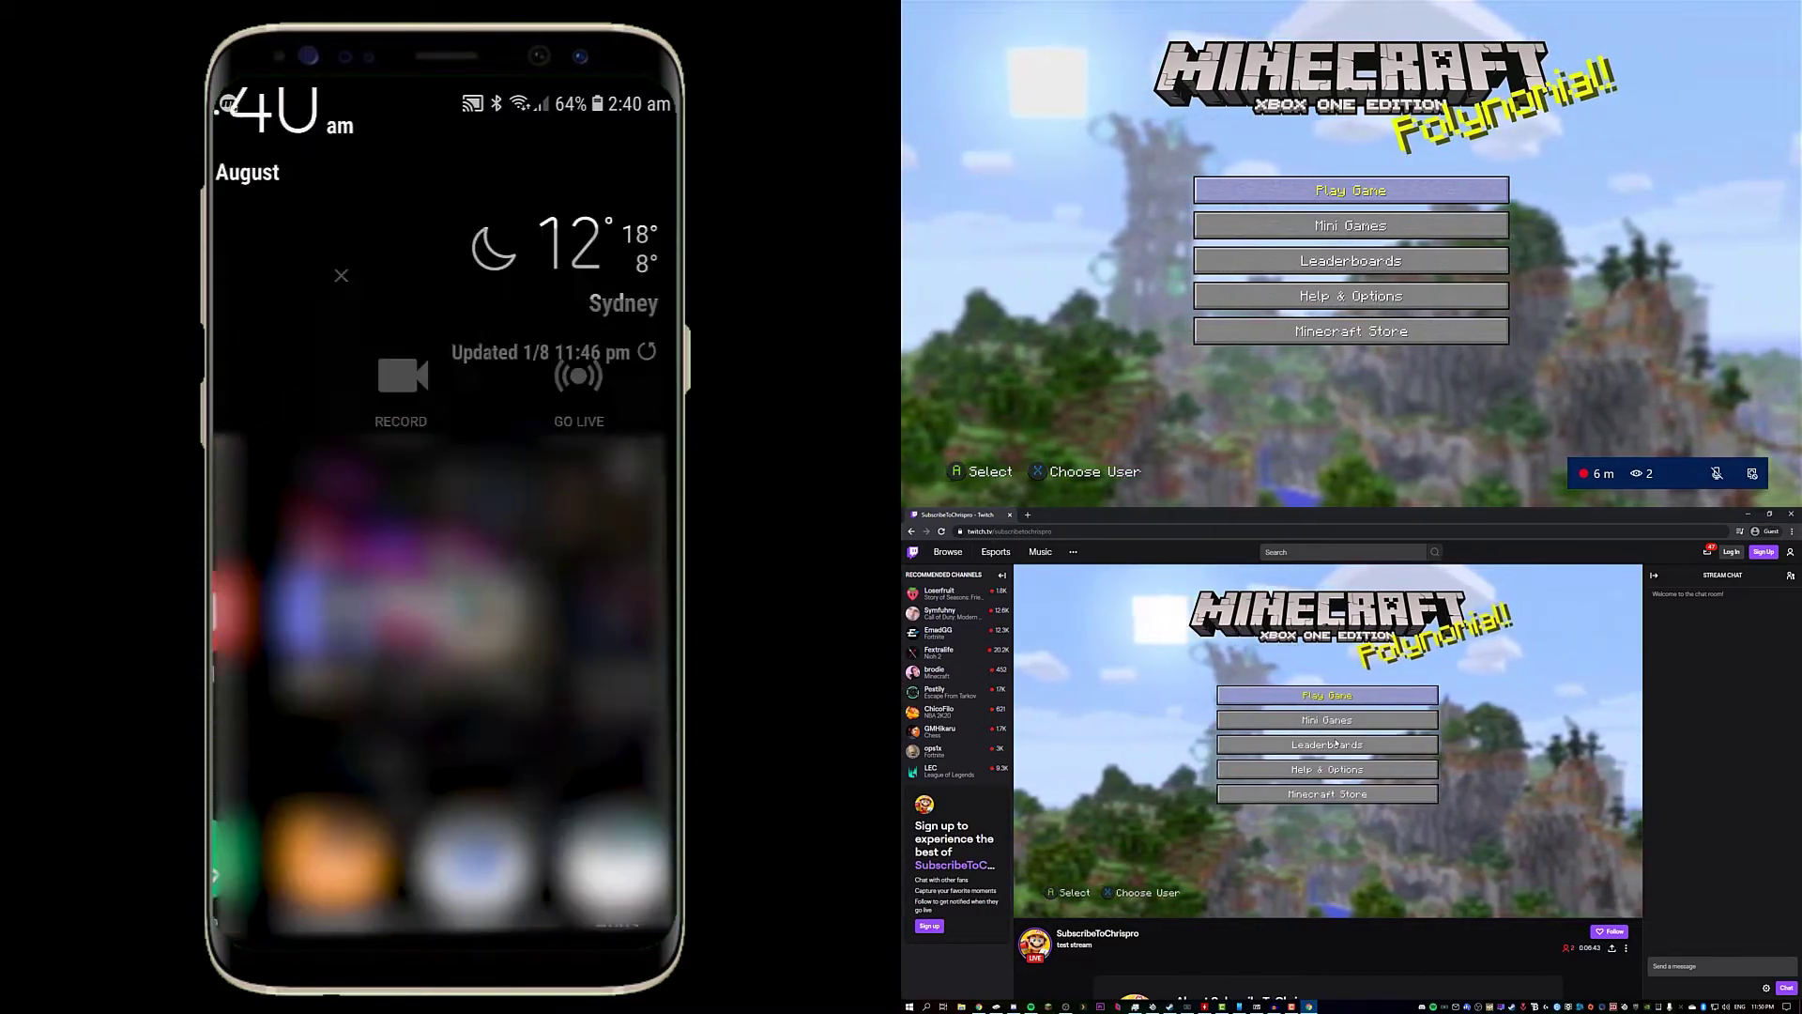
pyautogui.click(616, 805)
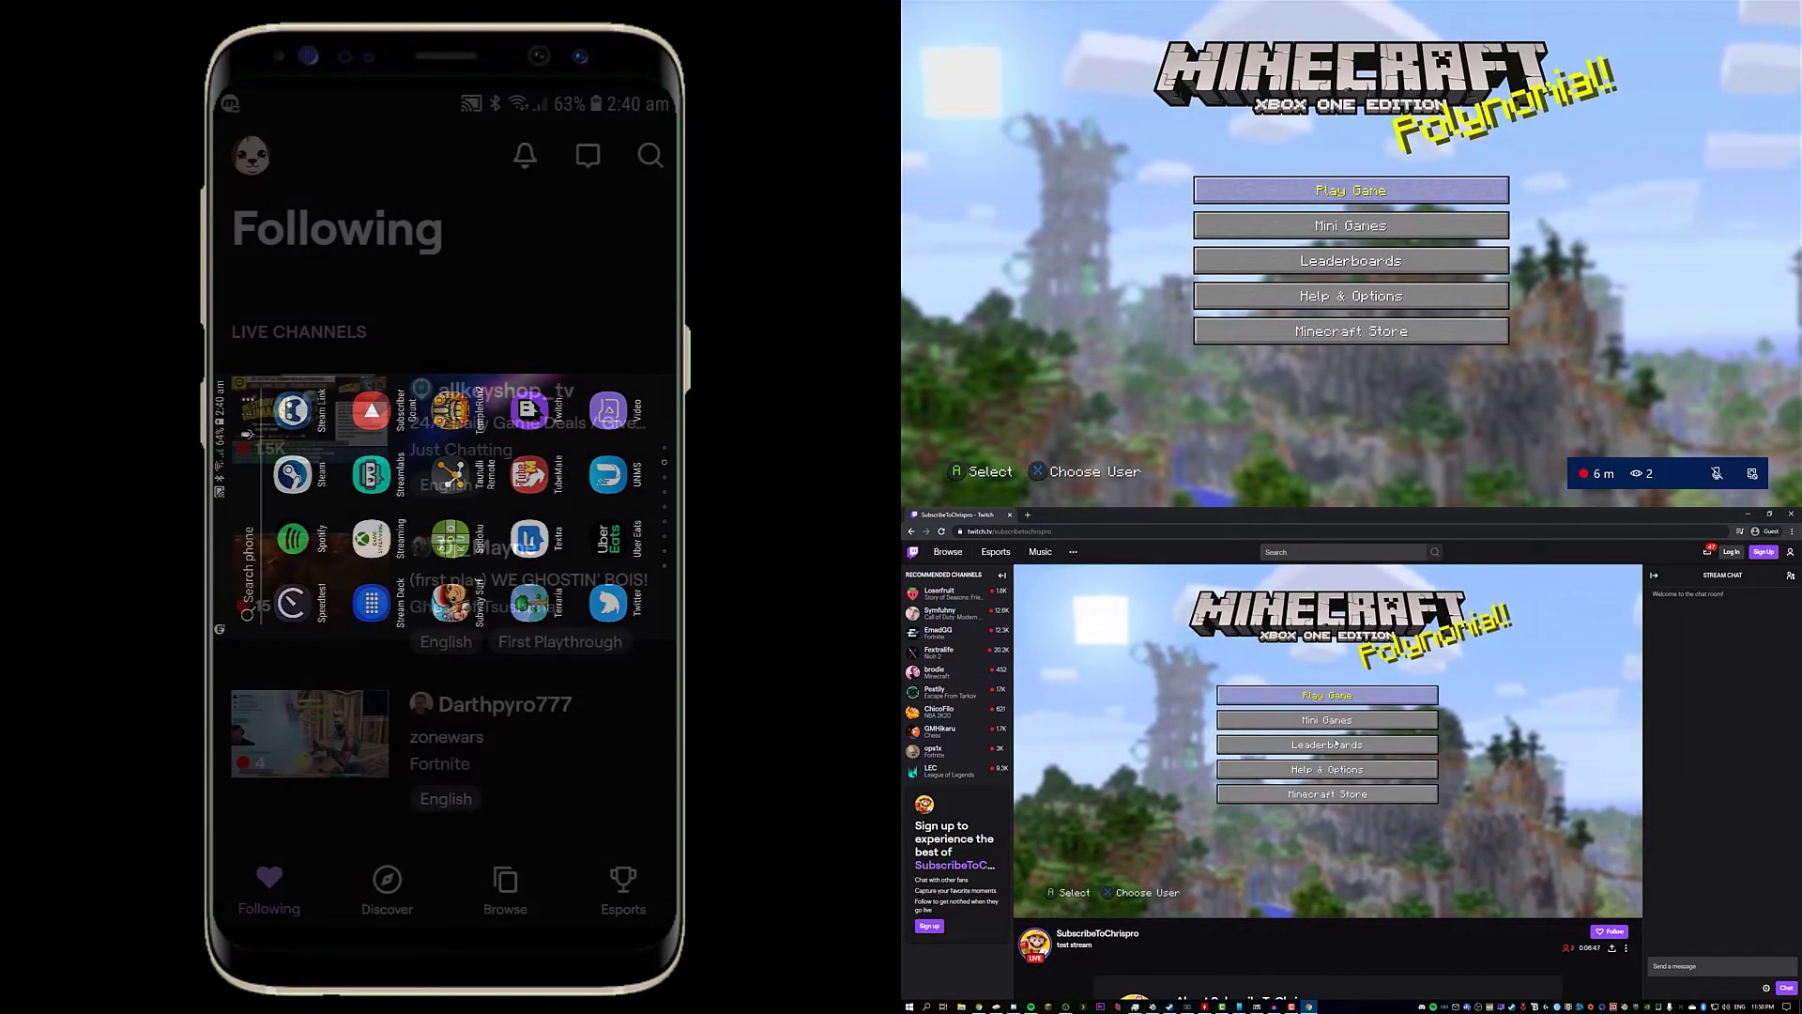
pyautogui.click(443, 436)
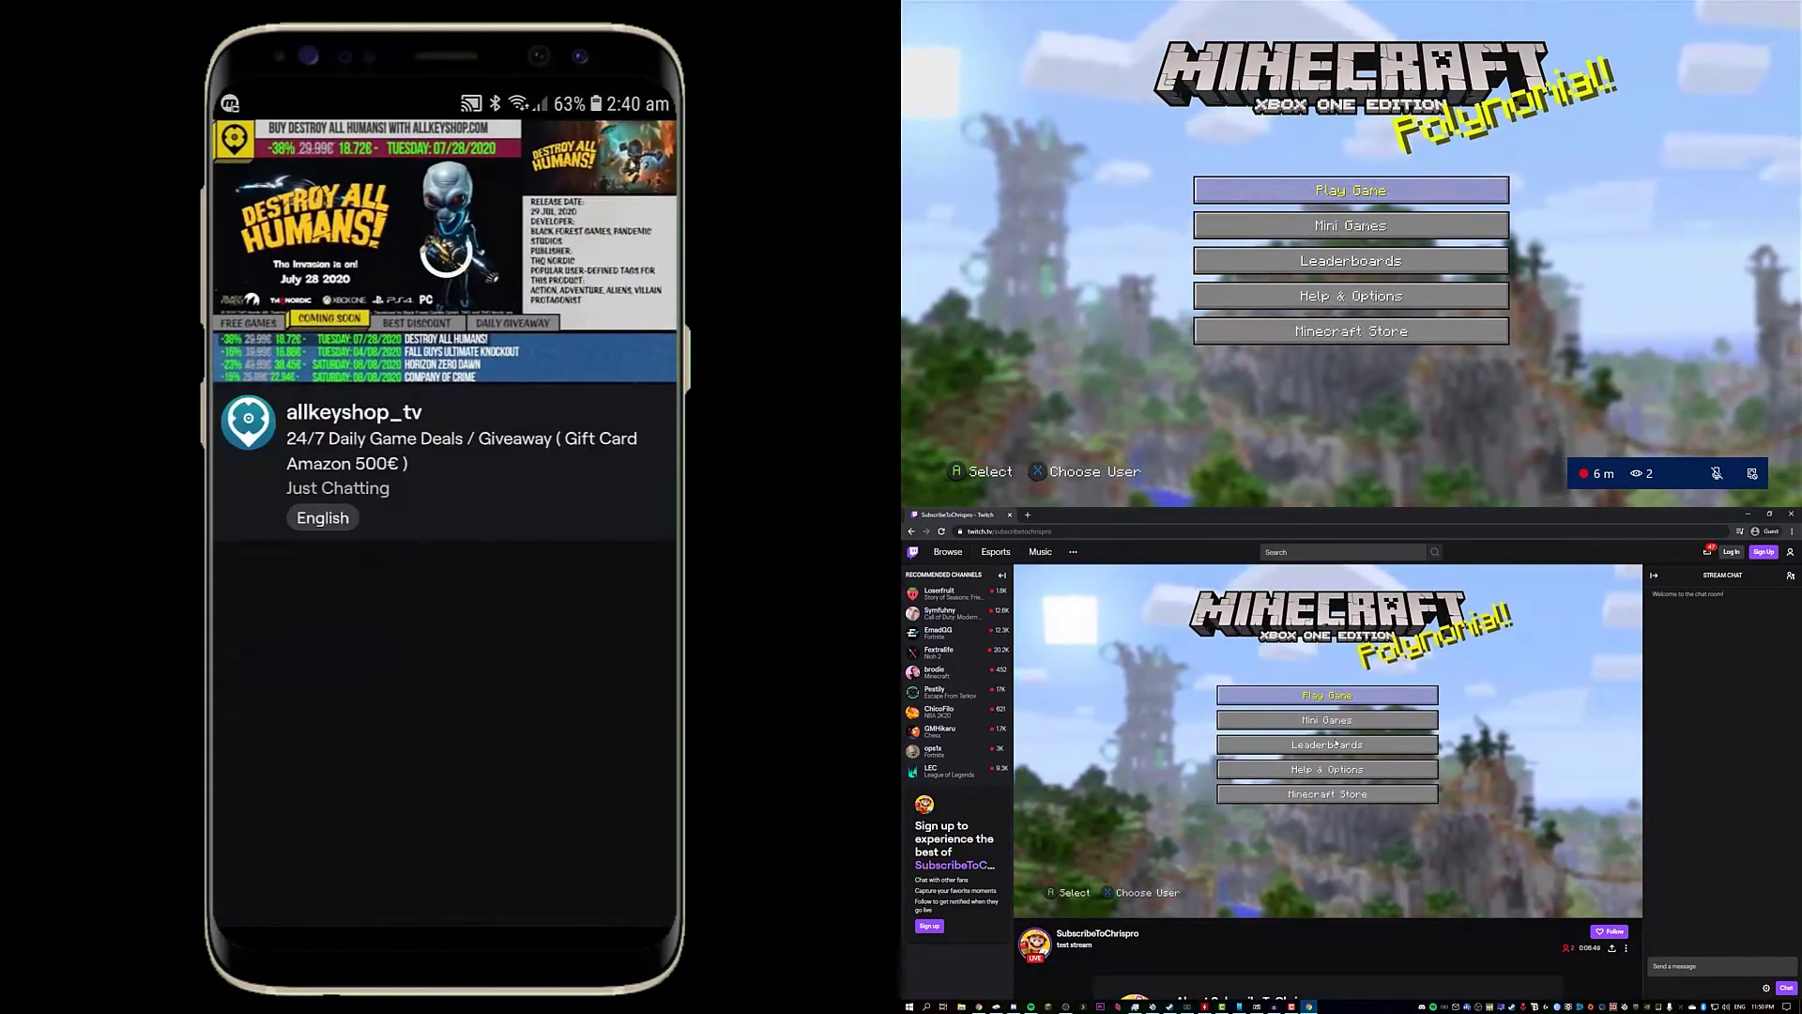